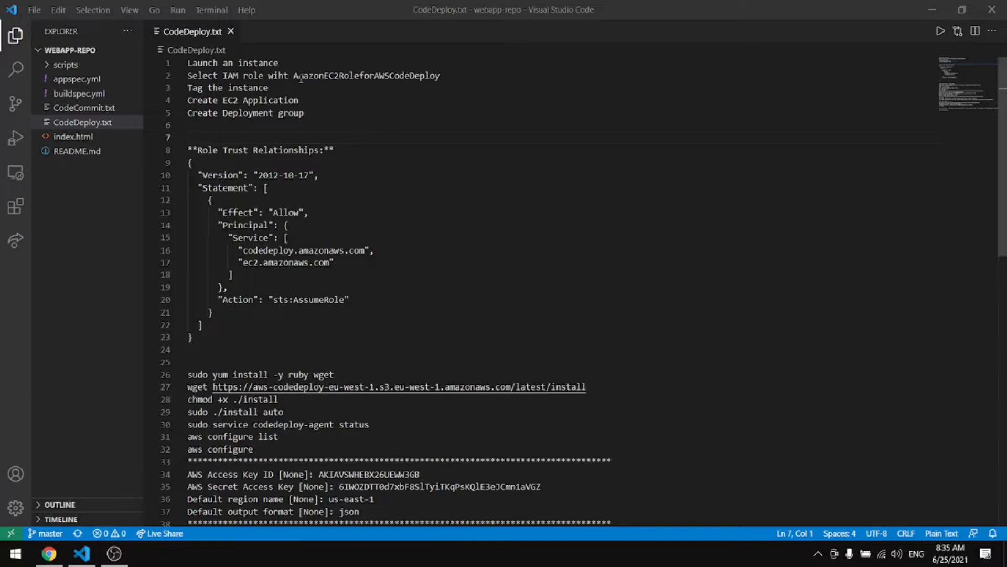
Step: Switch to the EC2 console in Chrome and start launching an Amazon Linux 2 t2.micro instance, continuing to its configuration details
{"action": "left_click_drag", "start_coordinate": [300, 87], "coordinate": [171, 47]}
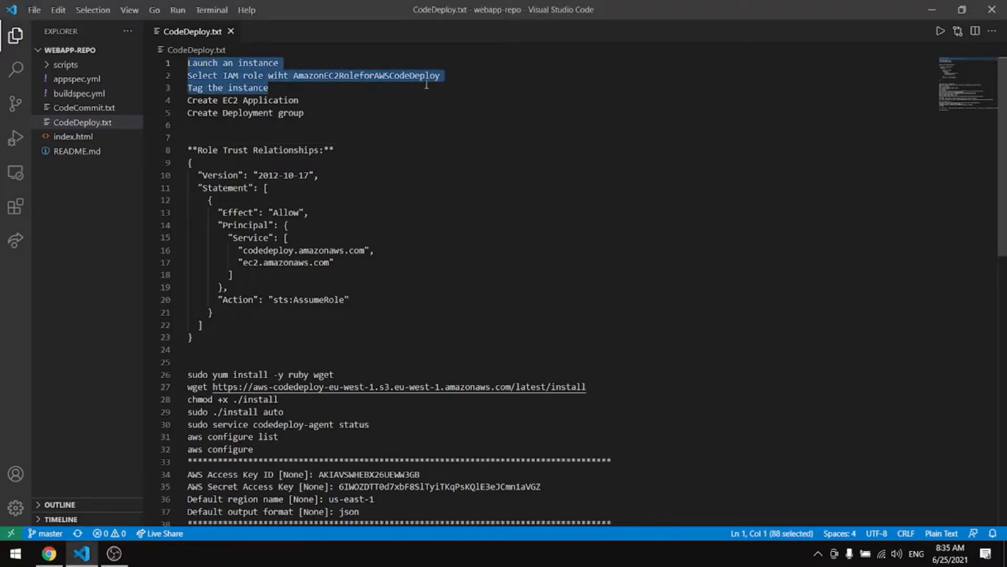
{"action": "key", "text": "alt+Tab"}
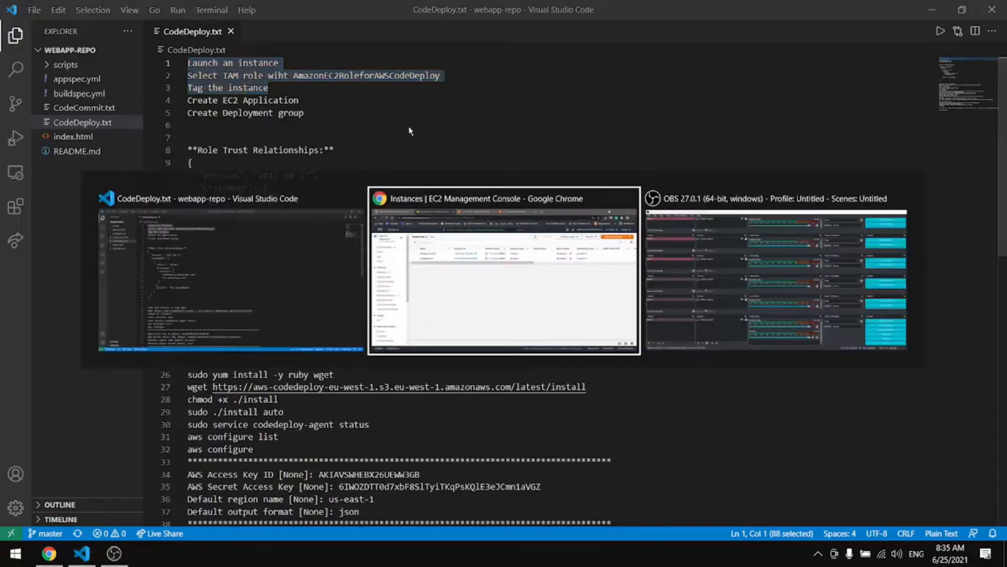
{"action": "left_click", "coordinate": [945, 107]}
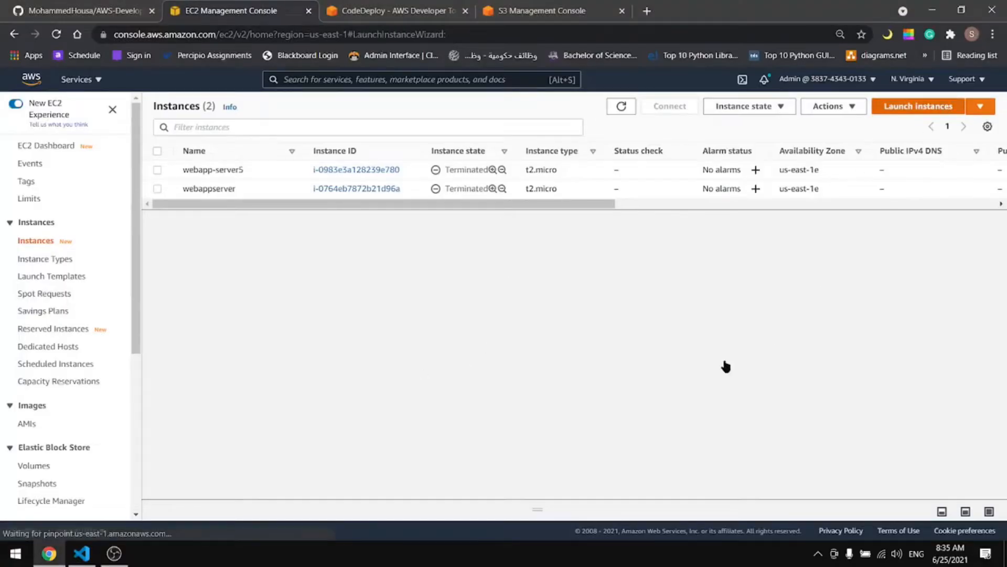
{"action": "left_click", "coordinate": [948, 254]}
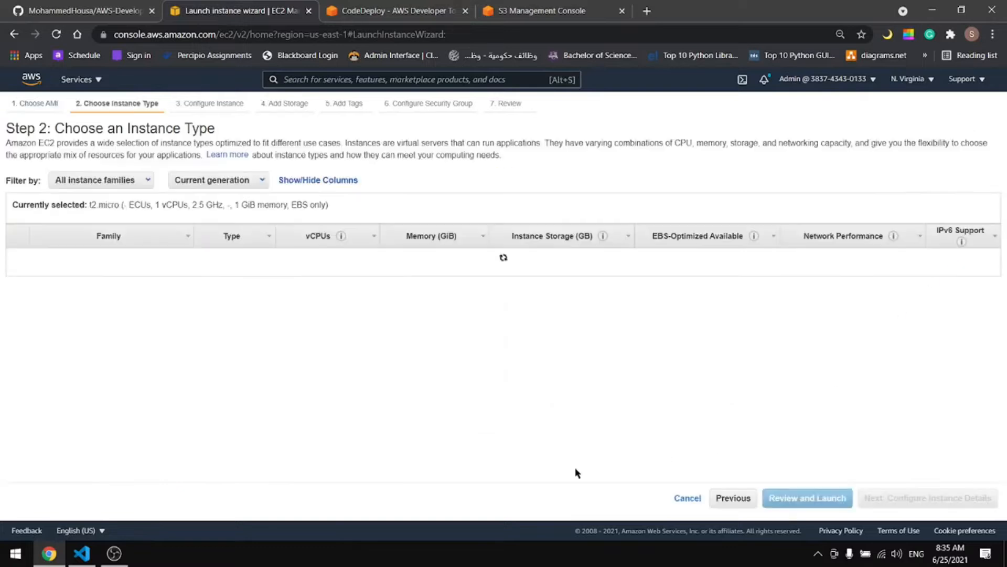
{"action": "left_click", "coordinate": [930, 500]}
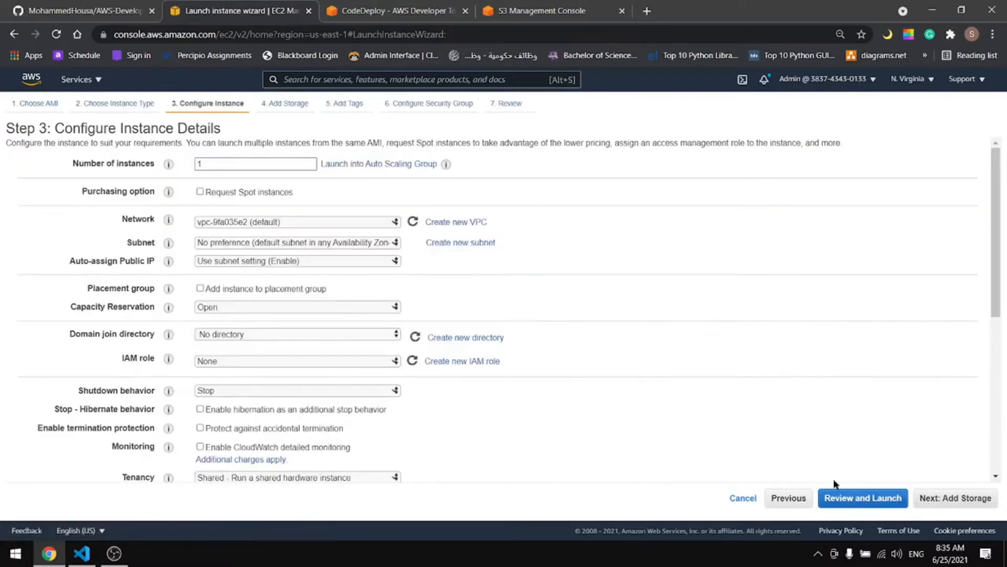
Step: Start a new IAM role for the instance, with AWS service as trusted entity and EC2 as the use case
{"action": "left_click", "coordinate": [276, 361]}
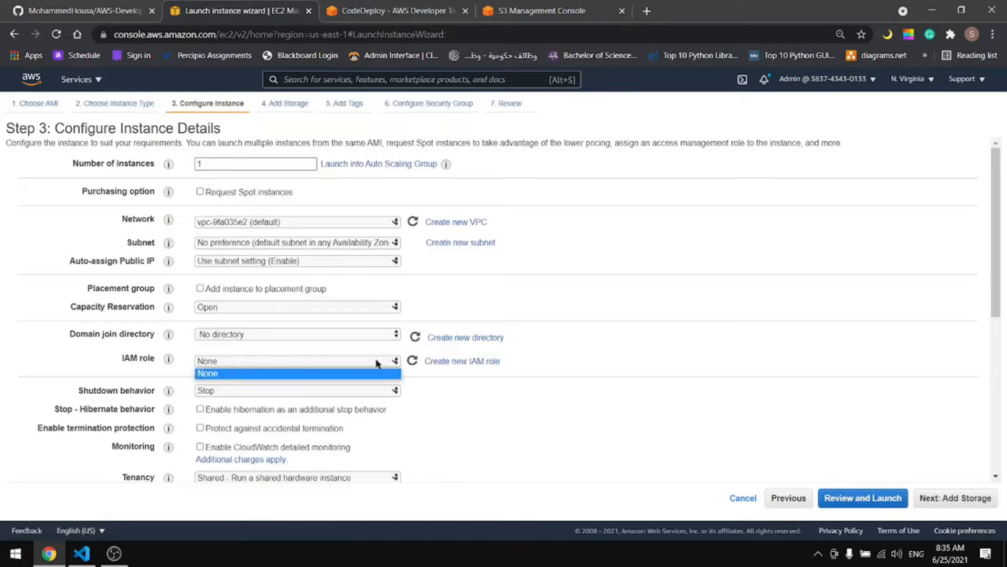
{"action": "left_click", "coordinate": [473, 361]}
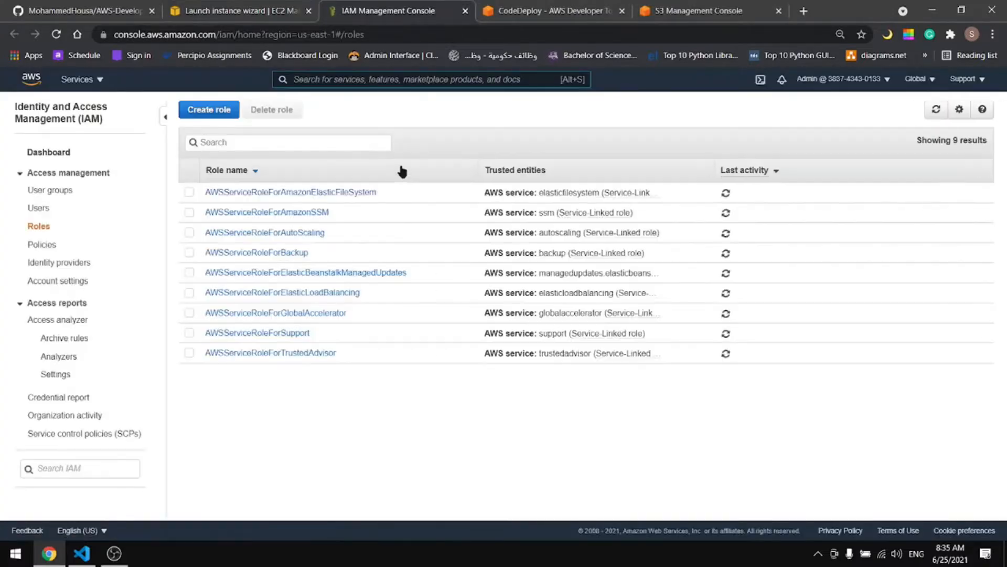
{"action": "left_click", "coordinate": [217, 111]}
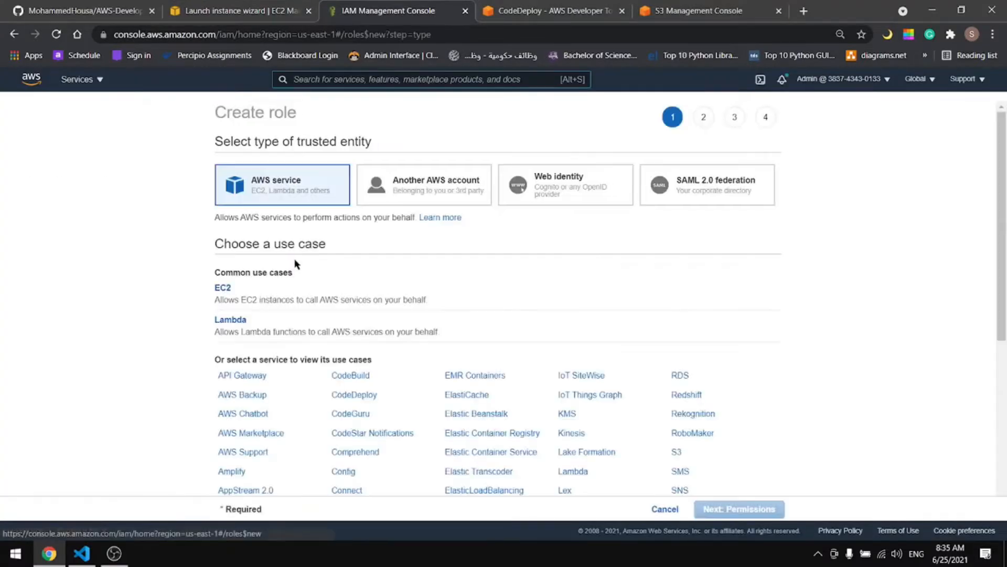
{"action": "left_click", "coordinate": [219, 288]}
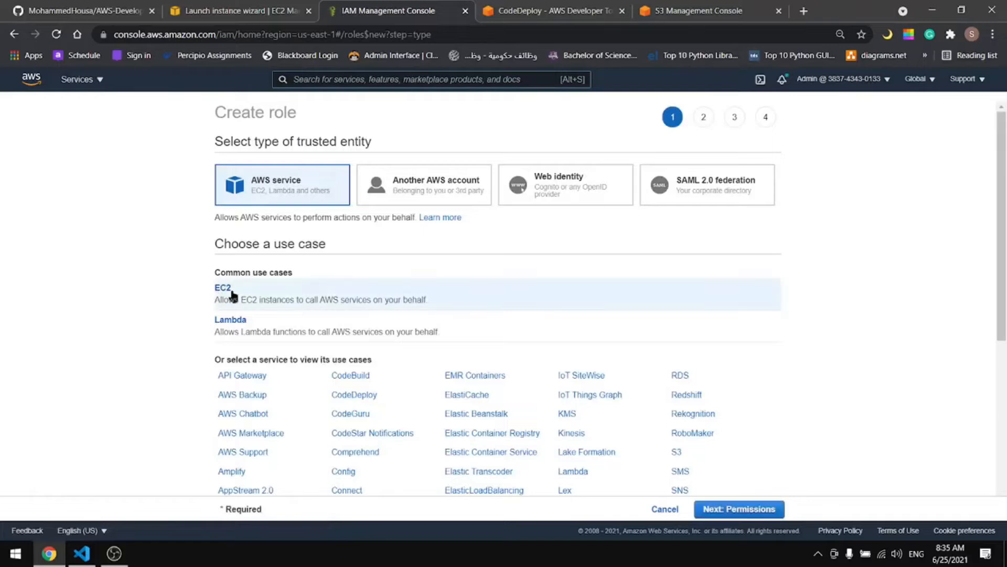
{"action": "left_click", "coordinate": [735, 507]}
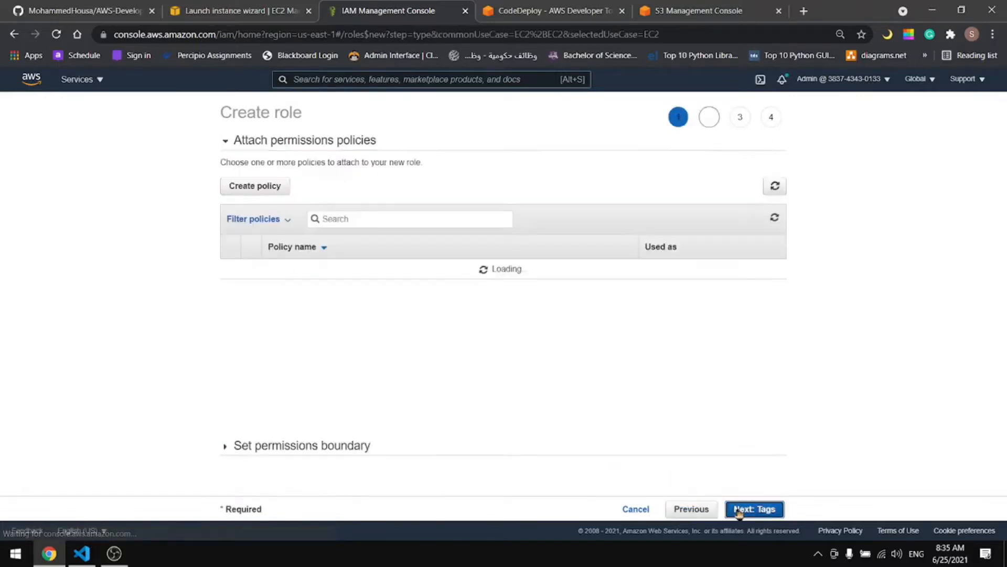
Step: Find the CodeDeploy policies and attach AmazonEC2RoleforAWSCodeDeploy to the new role
{"action": "left_click", "coordinate": [350, 218]}
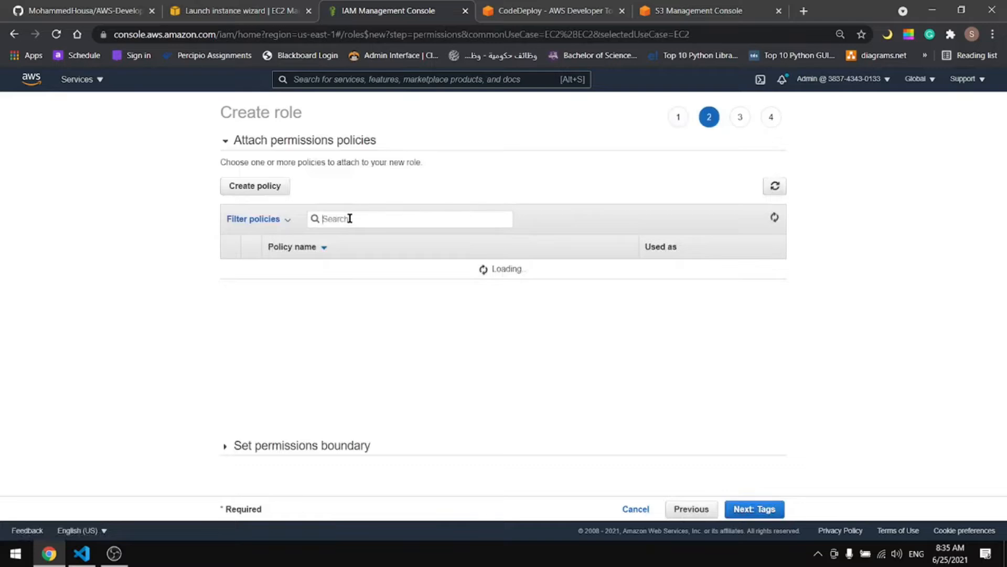
{"action": "type", "text": "codedeplo"}
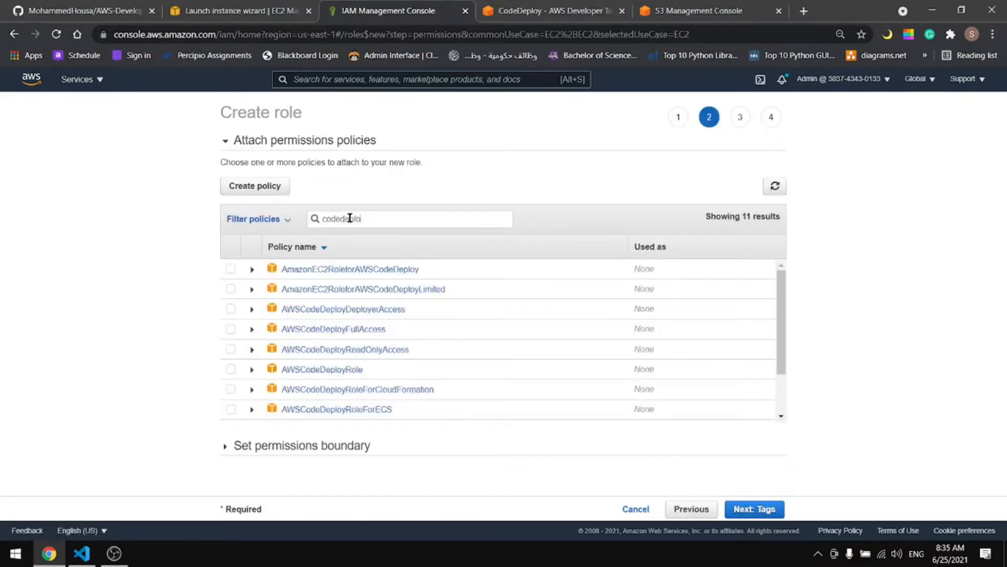
{"action": "left_click", "coordinate": [233, 271]}
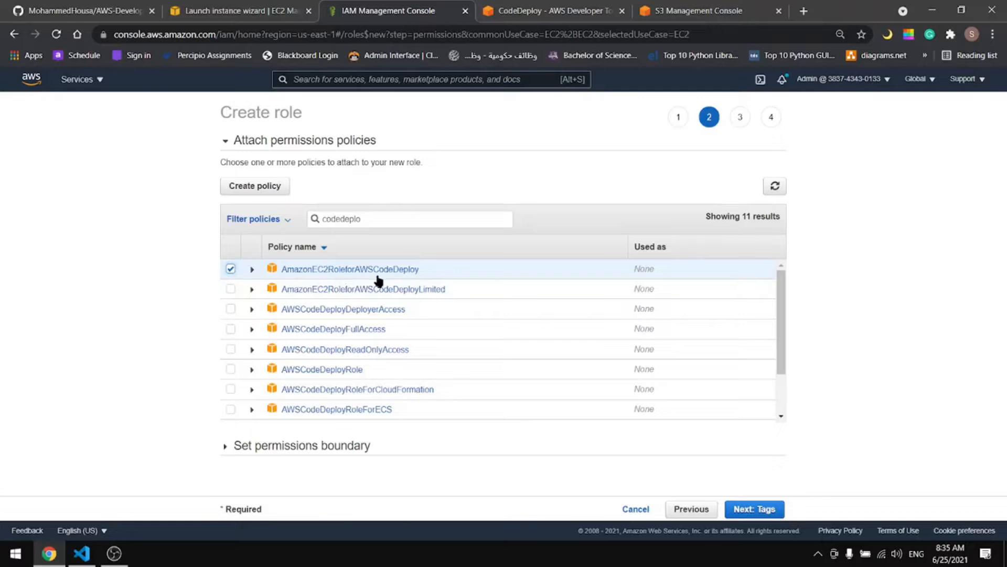
{"action": "left_click", "coordinate": [769, 509]}
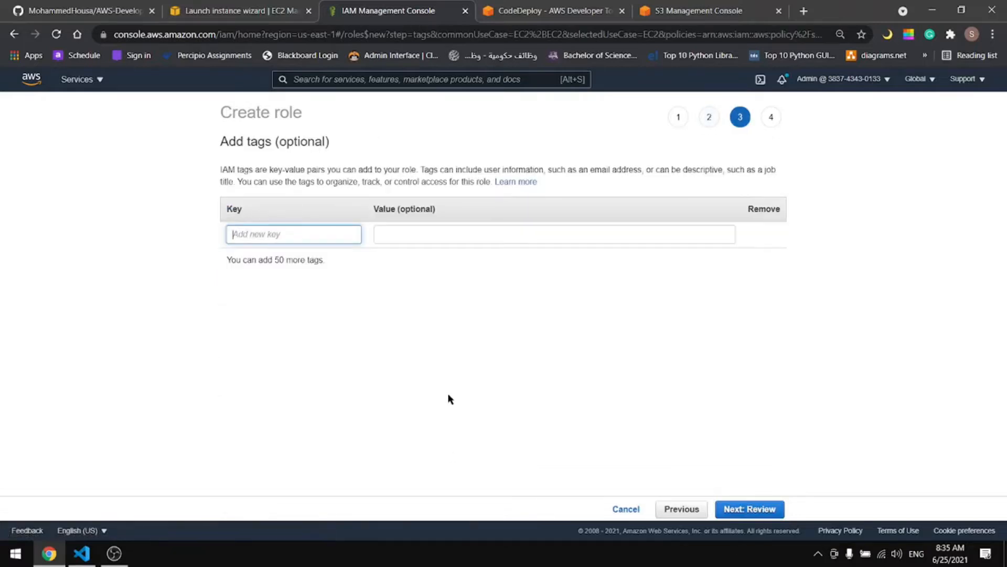
Step: Tag the role with key Name and value ec2-role-code-deploy, and continue to the review
{"action": "left_click", "coordinate": [331, 236]}
{"action": "type", "text": "Name"}
{"action": "left_click", "coordinate": [416, 236]}
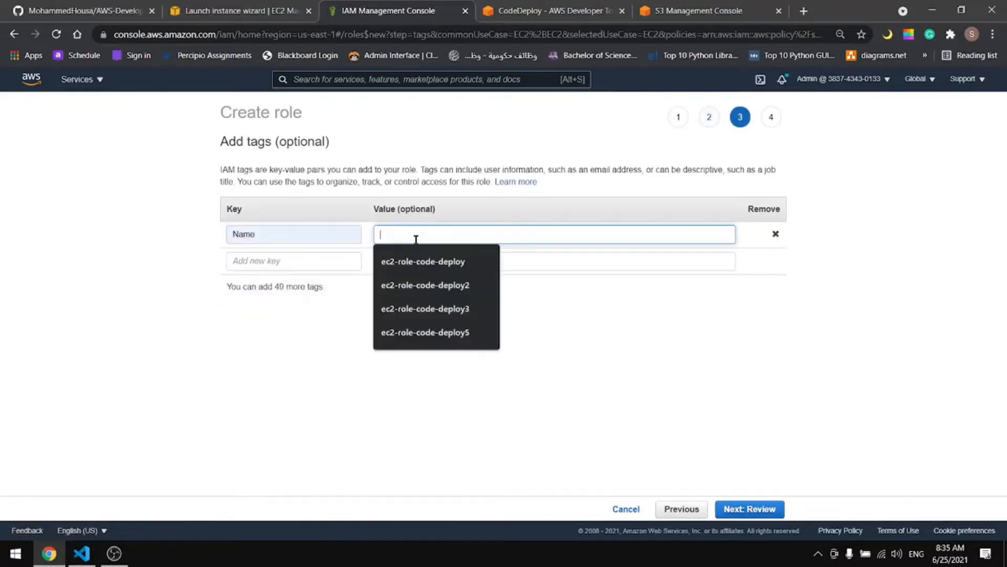
{"action": "left_click", "coordinate": [423, 261]}
{"action": "left_click", "coordinate": [774, 503]}
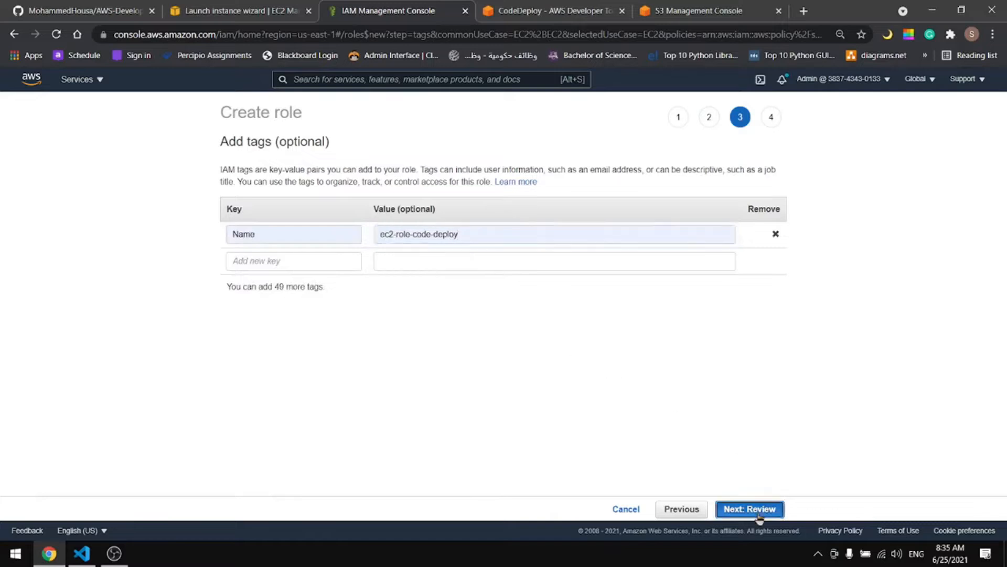
Step: Name the role ec2-role-code-deploy and create it
{"action": "left_click", "coordinate": [540, 178]}
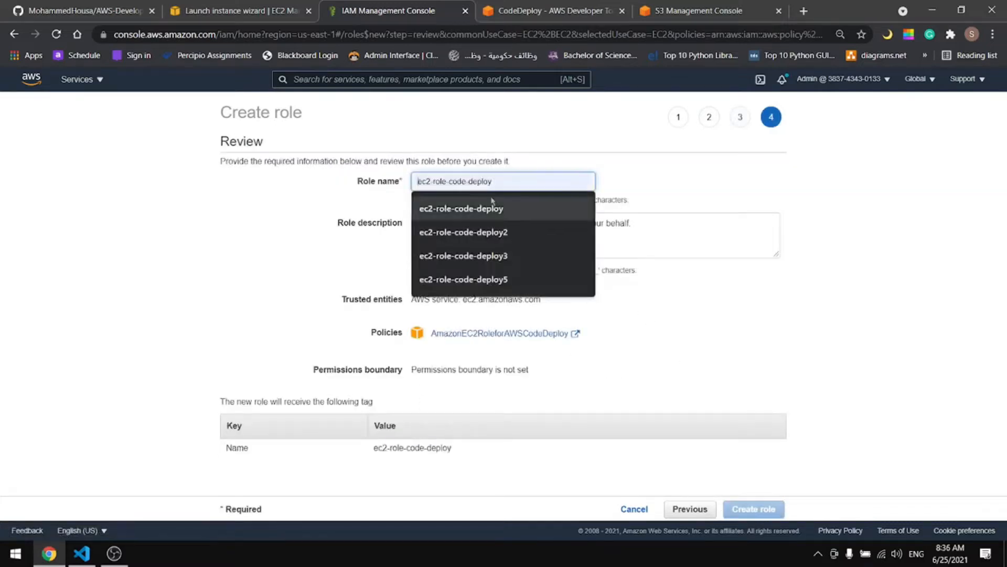
{"action": "left_click", "coordinate": [530, 213]}
{"action": "left_click", "coordinate": [774, 517]}
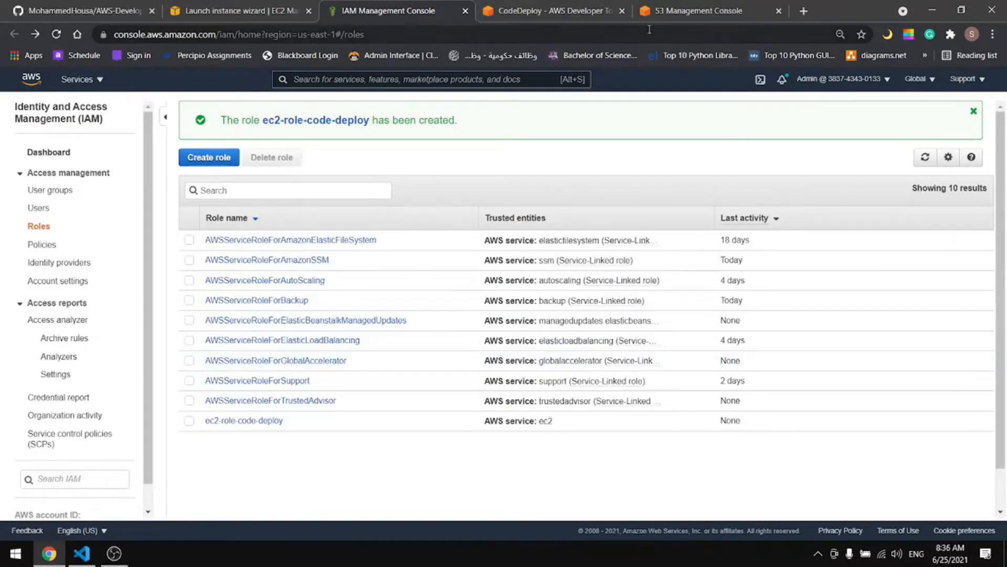
Step: Return to the instance launch wizard, assign the IAM role ec2-role-code-deploy to the instance, and continue to storage
{"action": "left_click", "coordinate": [465, 10]}
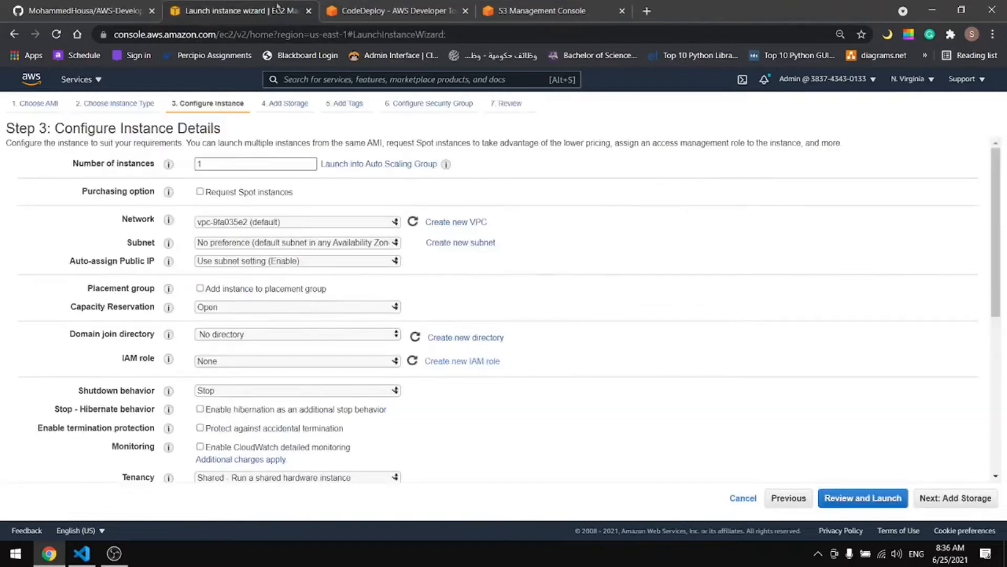
{"action": "left_click", "coordinate": [412, 362]}
{"action": "left_click", "coordinate": [394, 361]}
{"action": "left_click", "coordinate": [281, 384]}
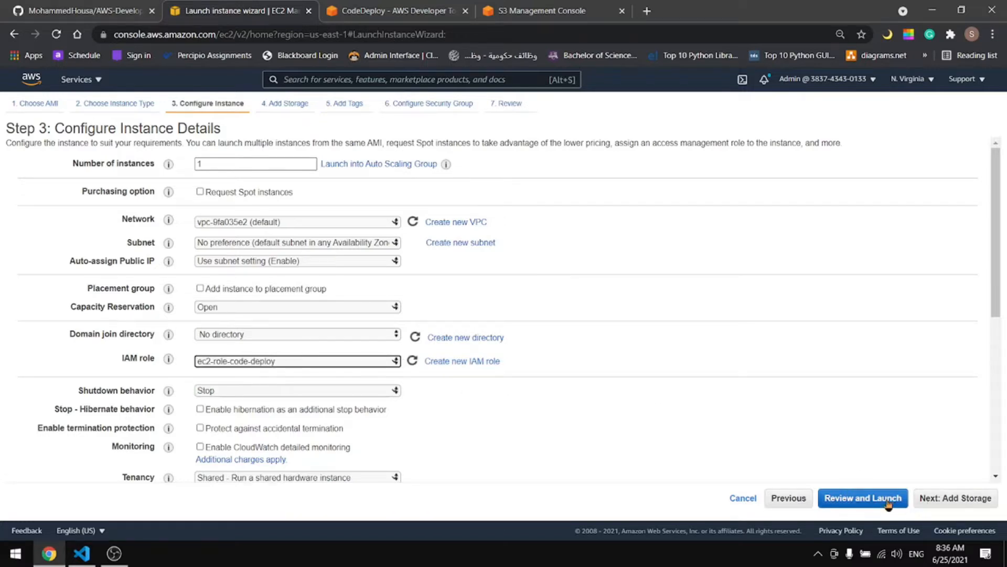
{"action": "left_click", "coordinate": [934, 503]}
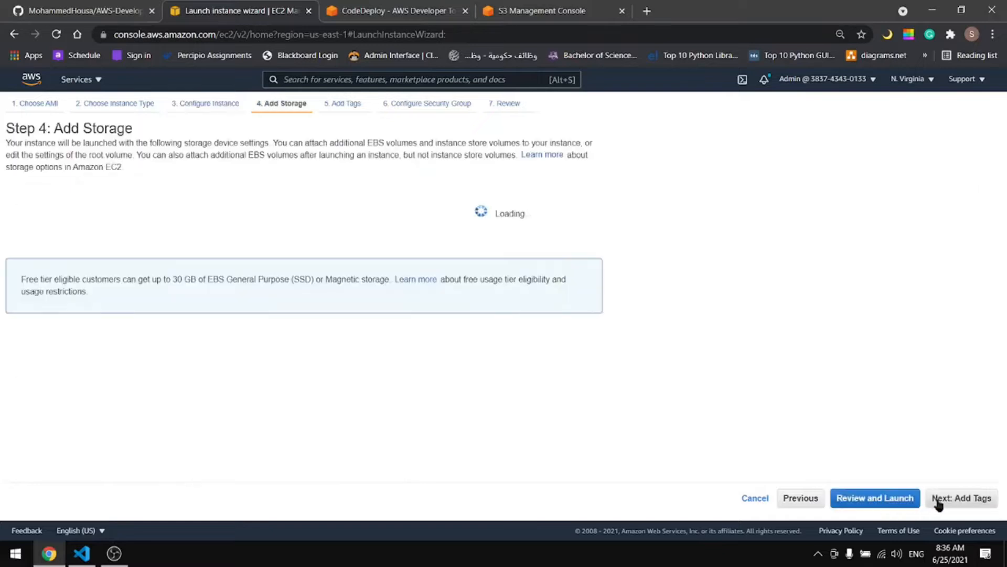
Step: Keep the default storage and add an instance tag with key Name and value webapp
{"action": "left_click", "coordinate": [955, 499]}
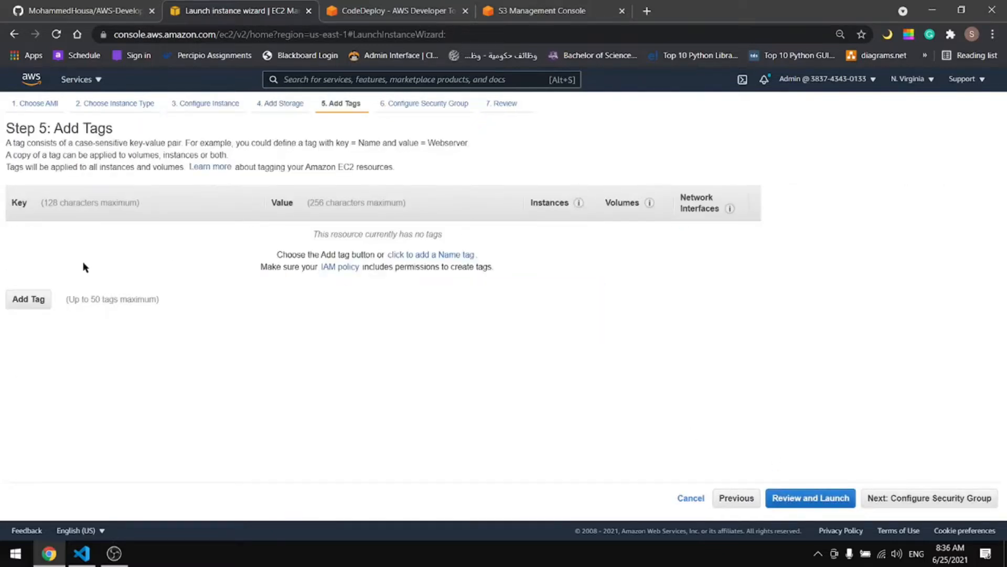
{"action": "left_click", "coordinate": [29, 299]}
{"action": "left_click", "coordinate": [62, 235]}
{"action": "left_click", "coordinate": [63, 256]}
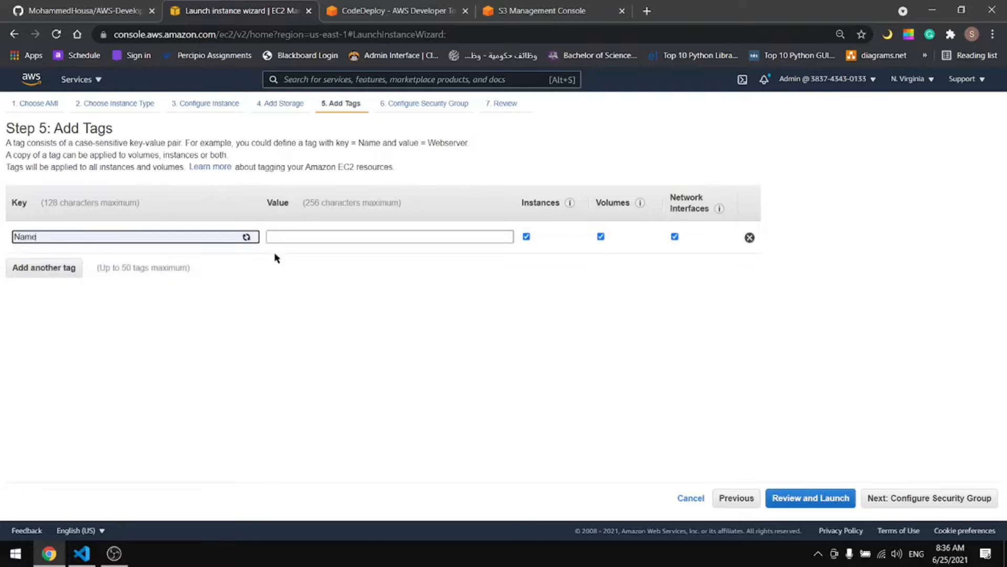
{"action": "left_click", "coordinate": [288, 237]}
{"action": "type", "text": "webapp"}
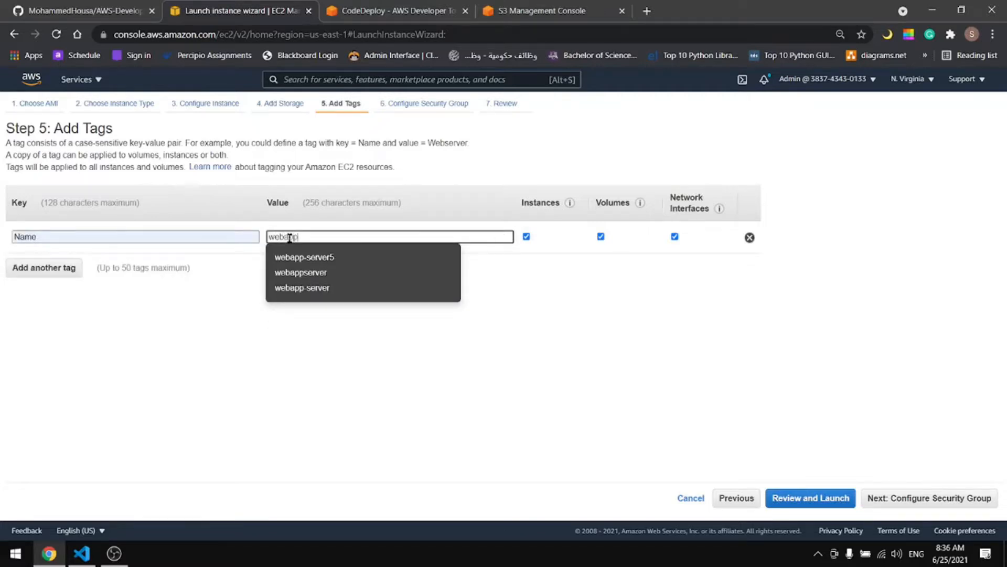
{"action": "left_click", "coordinate": [902, 509]}
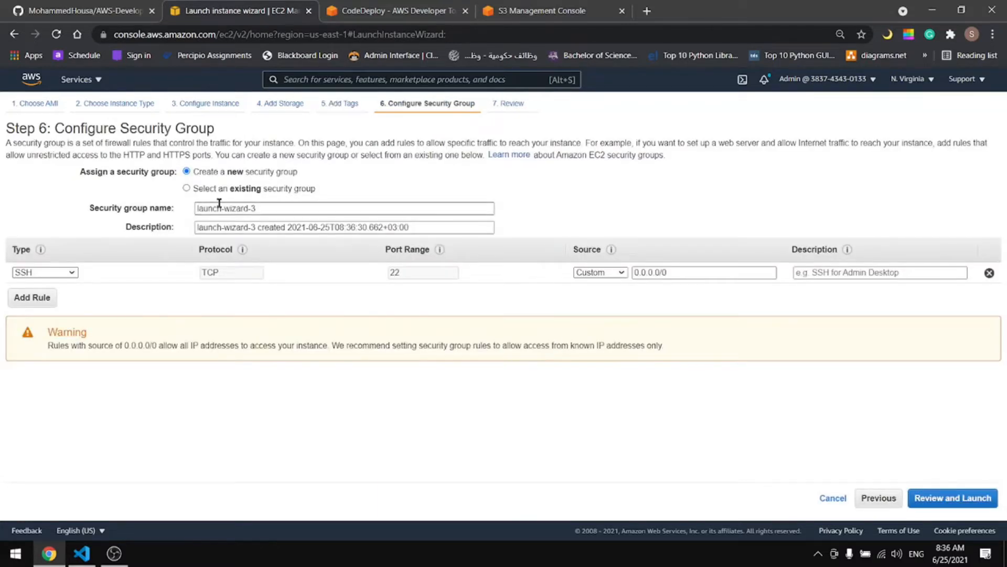
Step: Assign the existing security group http + ssh to the instance and proceed to the launch review
{"action": "left_click", "coordinate": [213, 190]}
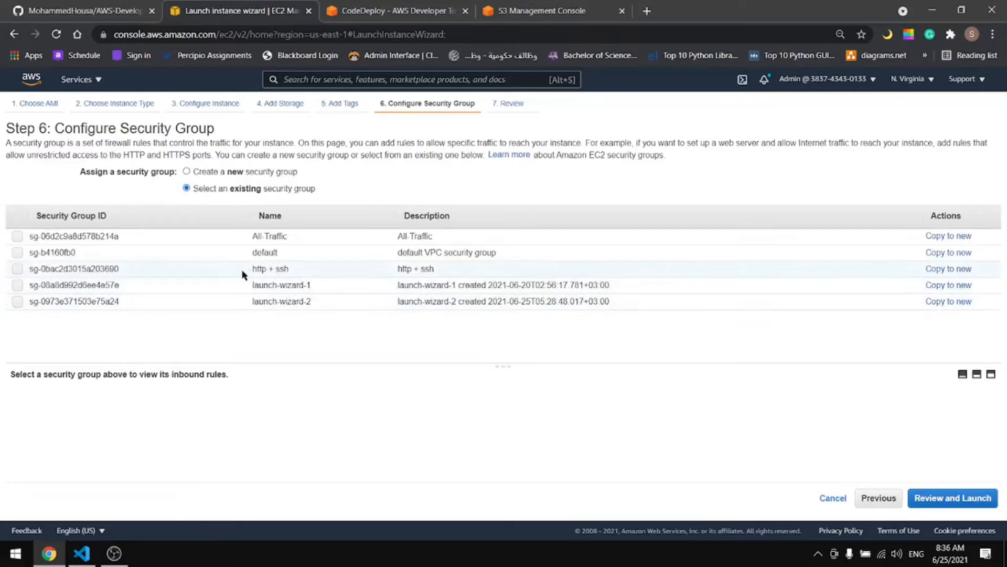
{"action": "left_click", "coordinate": [18, 270]}
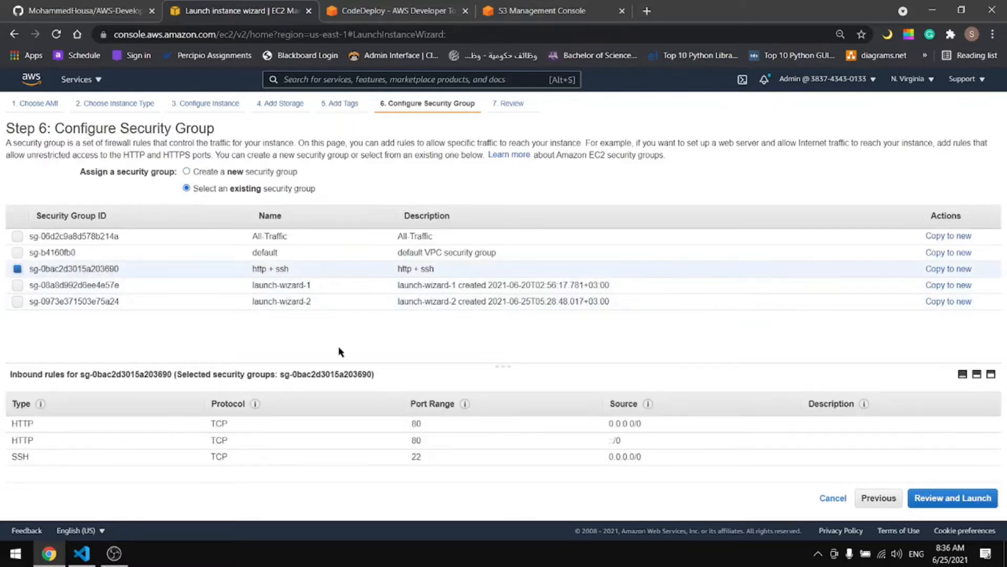
{"action": "left_click_drag", "start_coordinate": [968, 484], "coordinate": [974, 491]}
{"action": "left_click", "coordinate": [973, 496]}
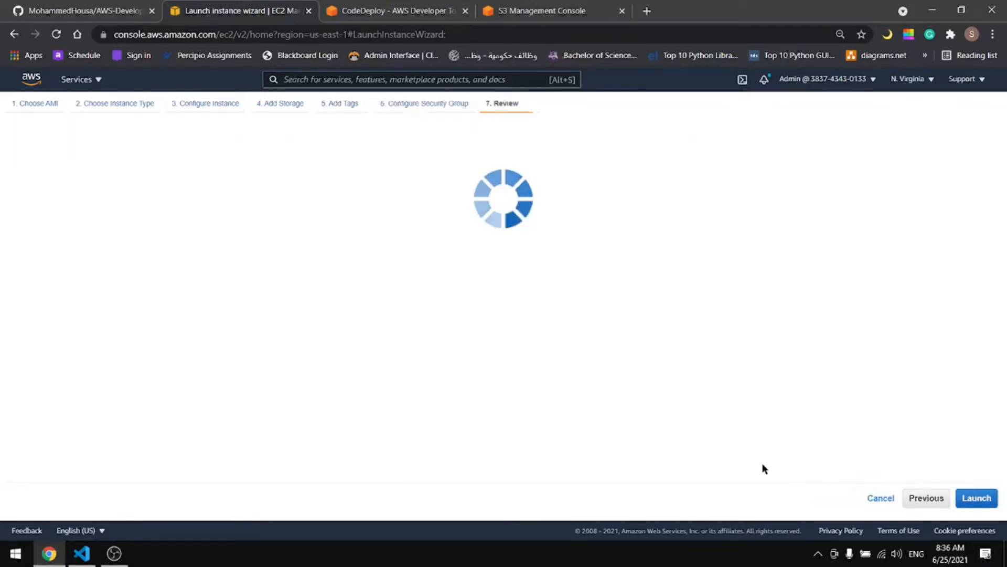
Step: Launch the instance with the existing key pair virg, acknowledging access to its private key, and open the instances list
{"action": "left_click", "coordinate": [973, 497]}
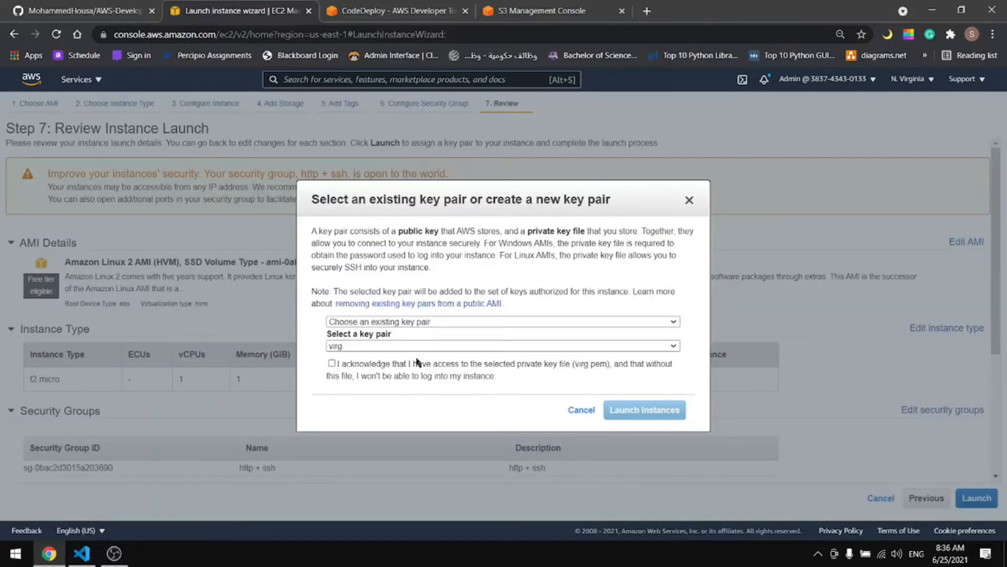
{"action": "left_click", "coordinate": [384, 368]}
{"action": "left_click", "coordinate": [664, 415]}
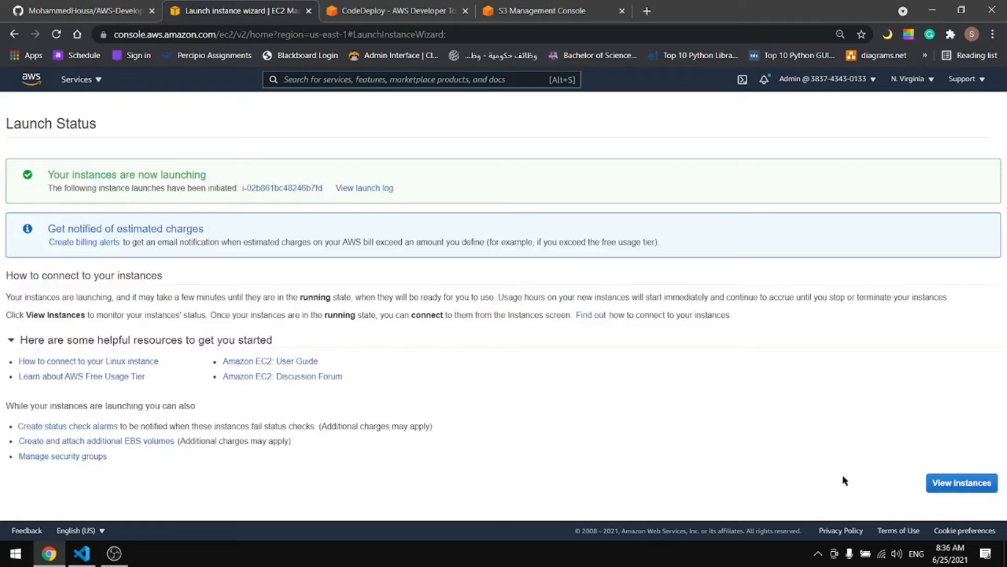
{"action": "left_click", "coordinate": [955, 484]}
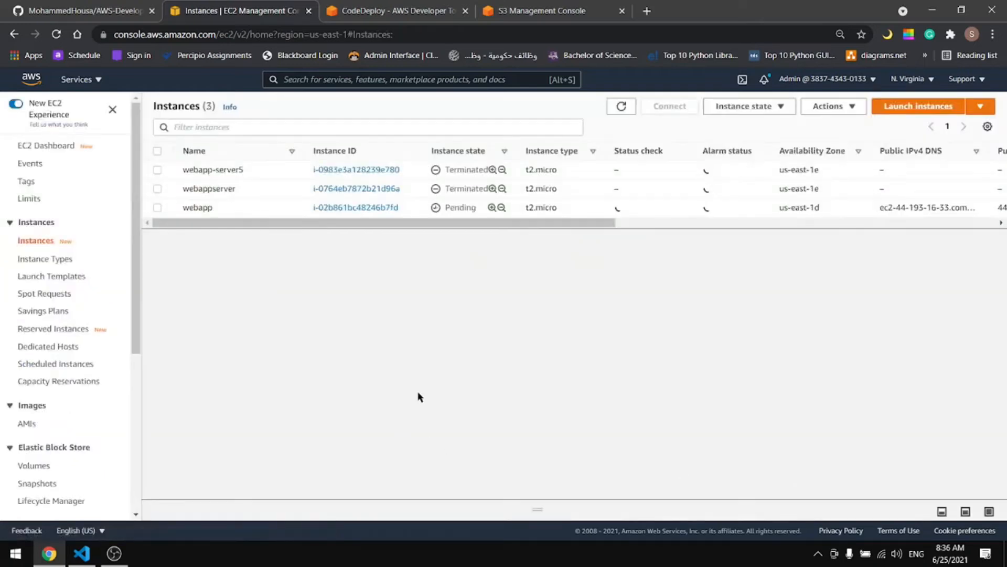
Step: Check the setup notes in CodeDeploy.txt, then create a CodeDeploy application named webapp on the EC2/On-premises compute platform
{"action": "key", "text": "alt+Tab"}
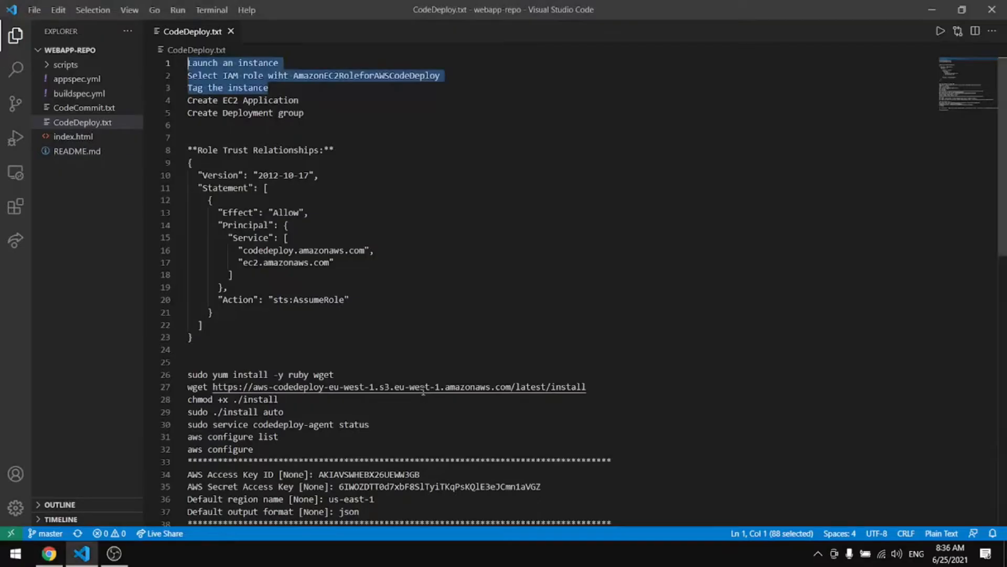
{"action": "left_click", "coordinate": [293, 112]}
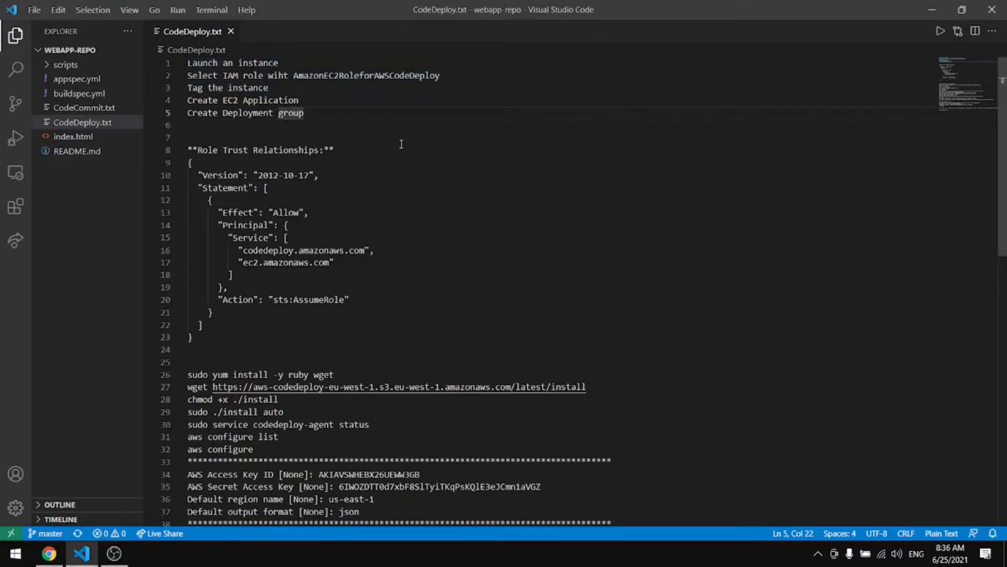
{"action": "key", "text": "alt+Tab"}
{"action": "left_click", "coordinate": [372, 6]}
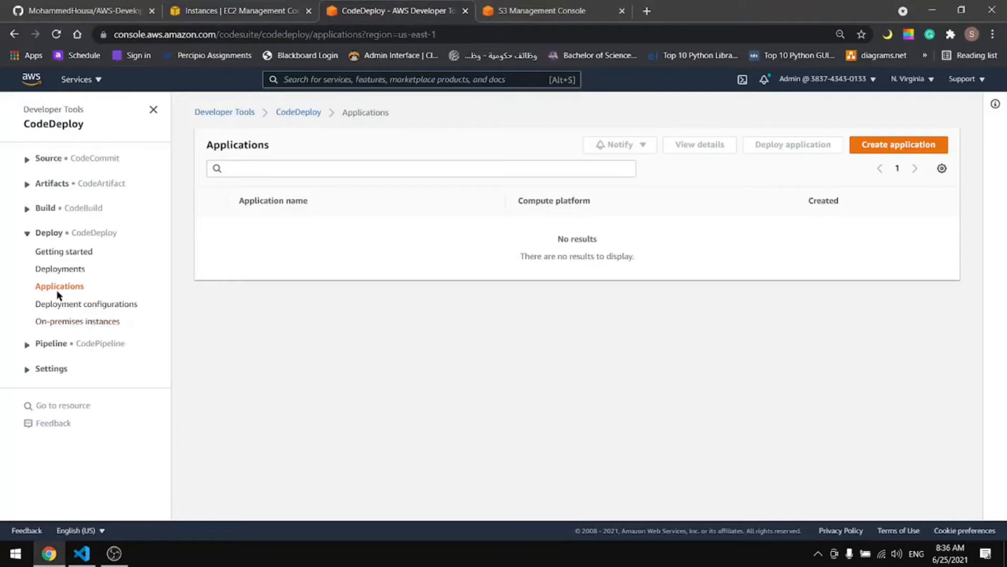
{"action": "left_click", "coordinate": [885, 149]}
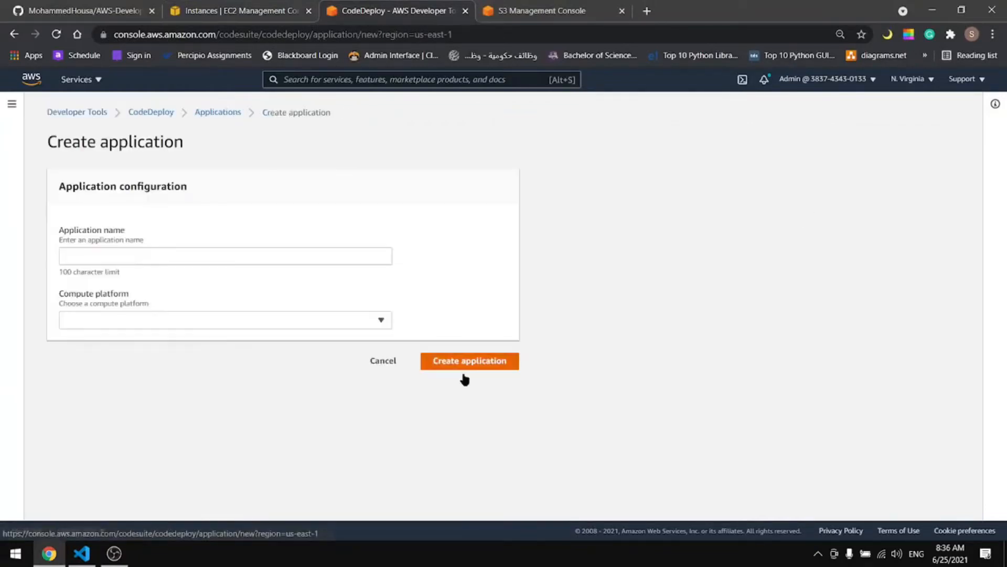
{"action": "left_click", "coordinate": [136, 253]}
{"action": "type", "text": "webapp"}
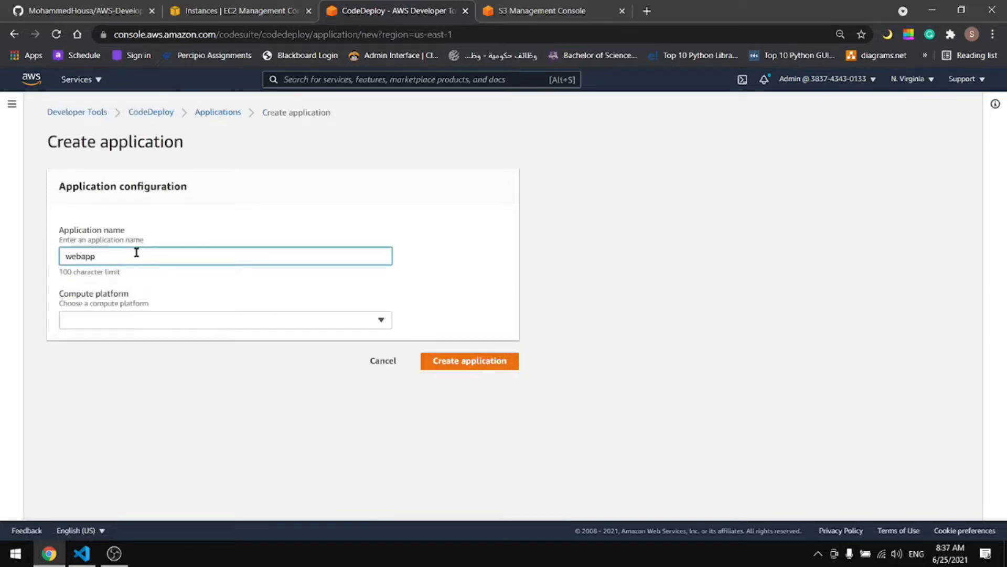
{"action": "left_click", "coordinate": [317, 321]}
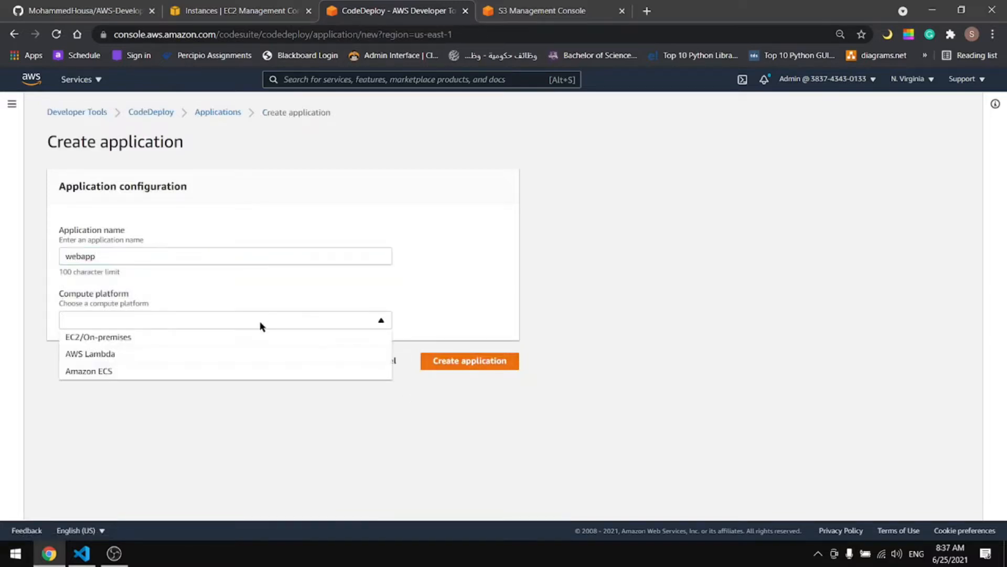
{"action": "left_click", "coordinate": [140, 341]}
{"action": "left_click", "coordinate": [501, 361]}
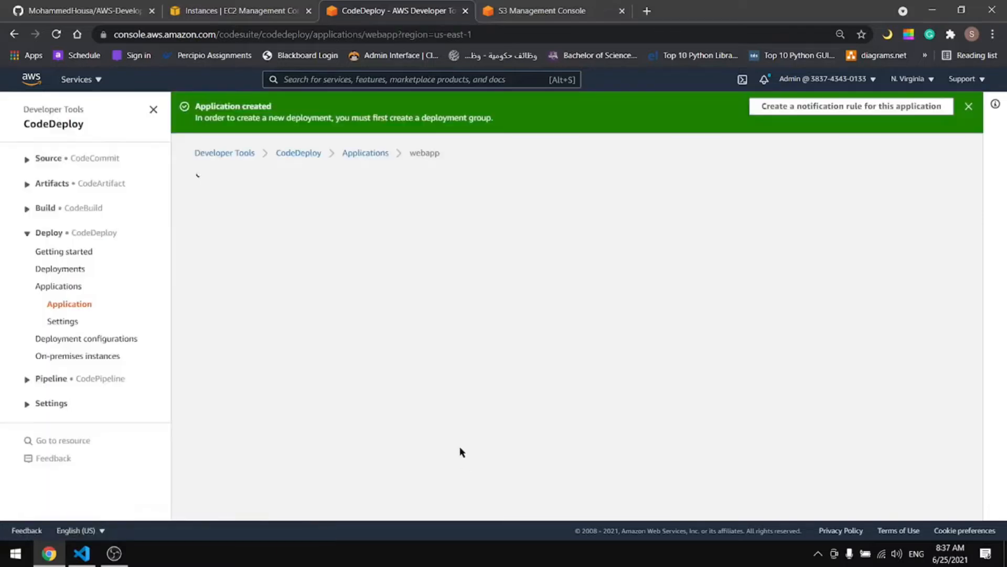
Step: Start a deployment group for the webapp application, name it webapp-group, and open the service role choices
{"action": "left_click", "coordinate": [857, 372]}
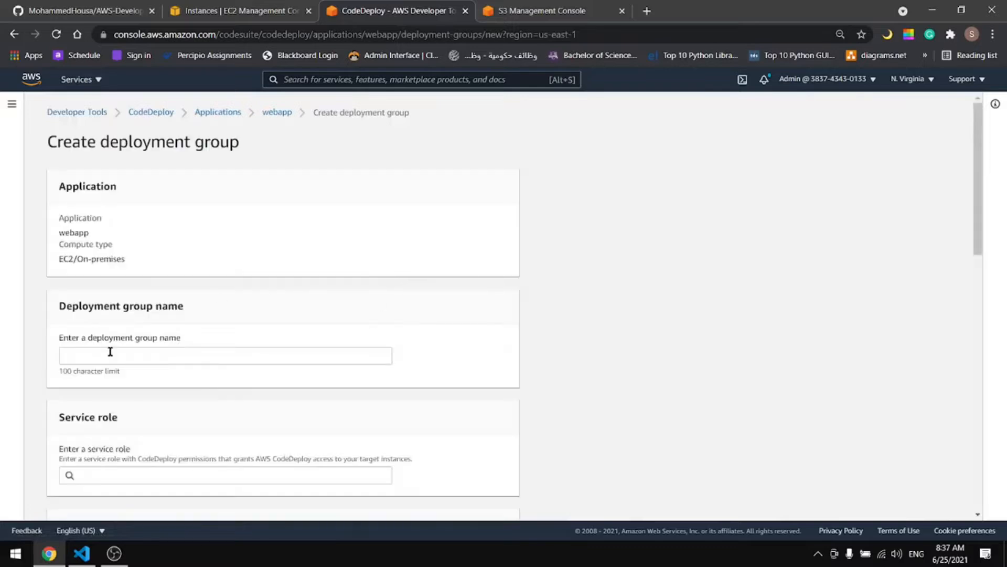
{"action": "left_click", "coordinate": [110, 351]}
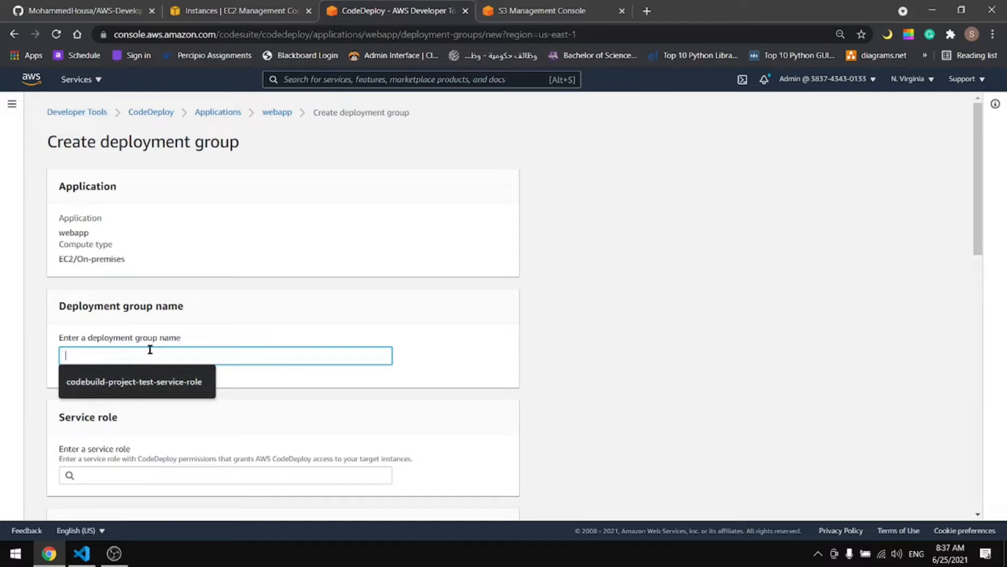
{"action": "type", "text": "webapp-group"}
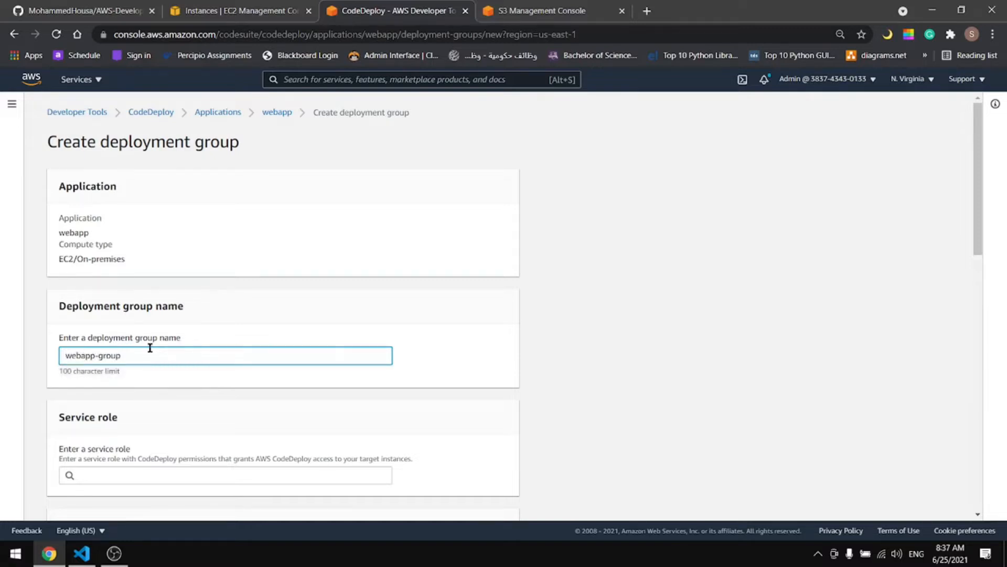
{"action": "scroll", "coordinate": [150, 348], "scroll_direction": "down", "scroll_amount": 3}
{"action": "left_click", "coordinate": [110, 277]}
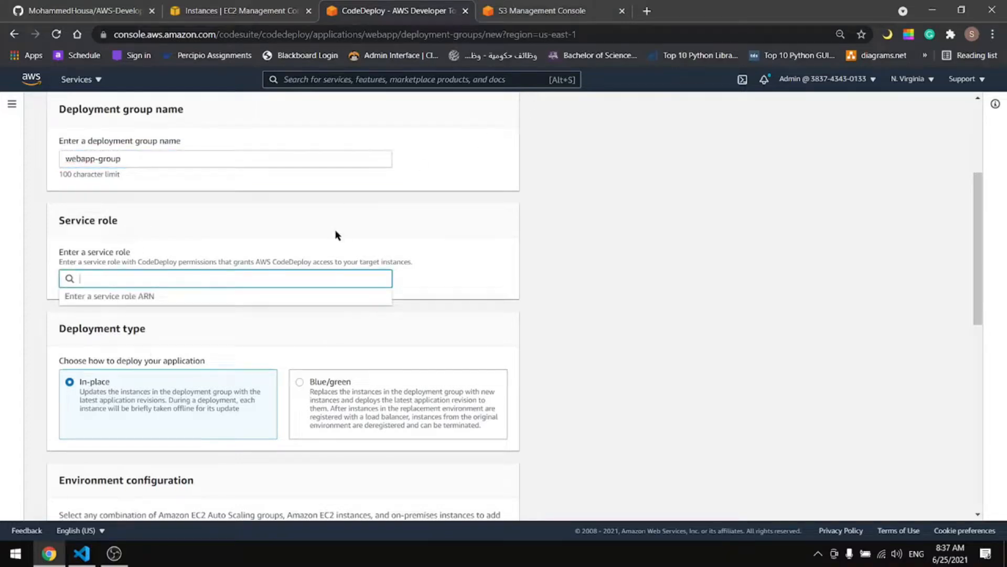
Step: Switch to Visual Studio Code, copy the role trust relationship JSON from CodeDeploy.txt, and return to the browser
{"action": "key", "text": "alt+Tab"}
{"action": "left_click_drag", "start_coordinate": [237, 342], "coordinate": [188, 169]}
{"action": "key", "text": "ctrl+c"}
{"action": "key", "text": "alt+Tab"}
Step: Open IAM in a new browser tab and show the details of the ec2-role-code-deploy role
{"action": "left_click", "coordinate": [73, 79]}
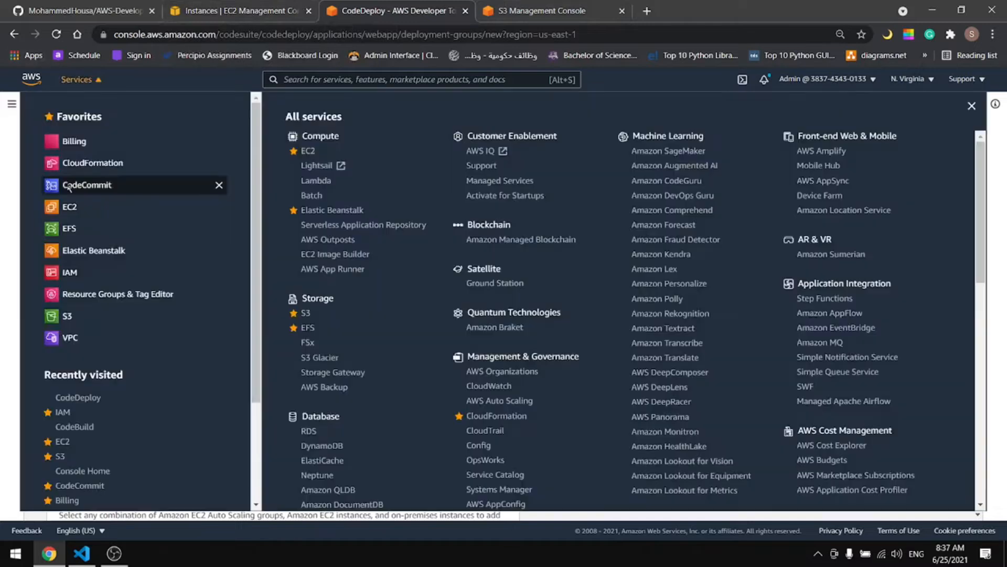
{"action": "right_click", "coordinate": [67, 273]}
{"action": "left_click", "coordinate": [105, 287]}
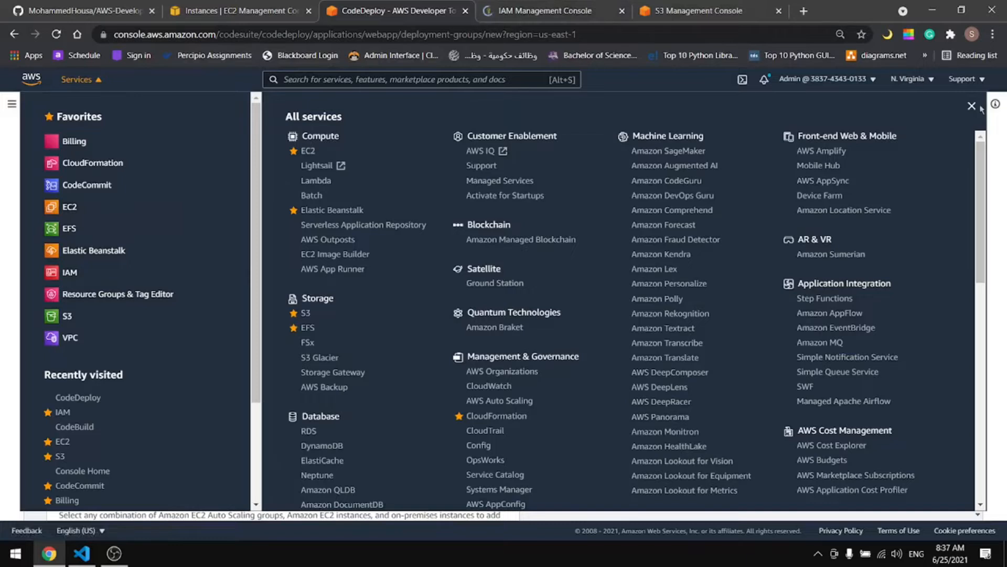
{"action": "left_click", "coordinate": [972, 105]}
{"action": "key", "text": "ctrl+Tab"}
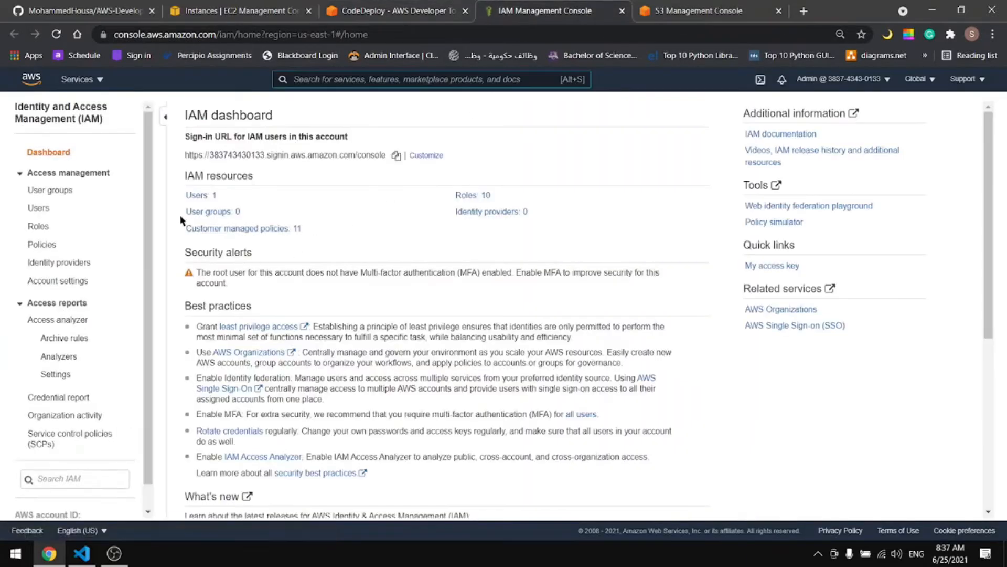
{"action": "left_click", "coordinate": [34, 227]}
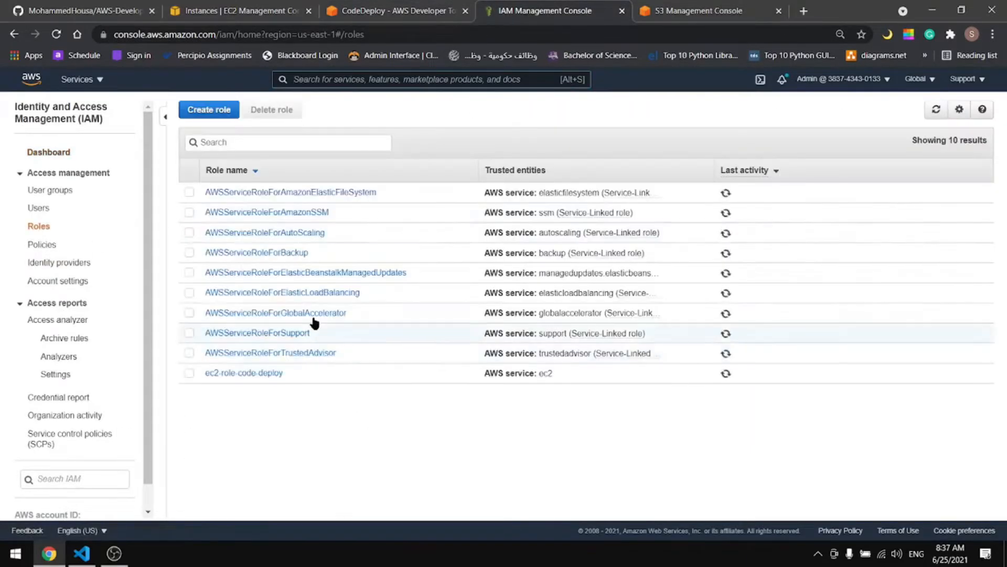
{"action": "left_click", "coordinate": [239, 373]}
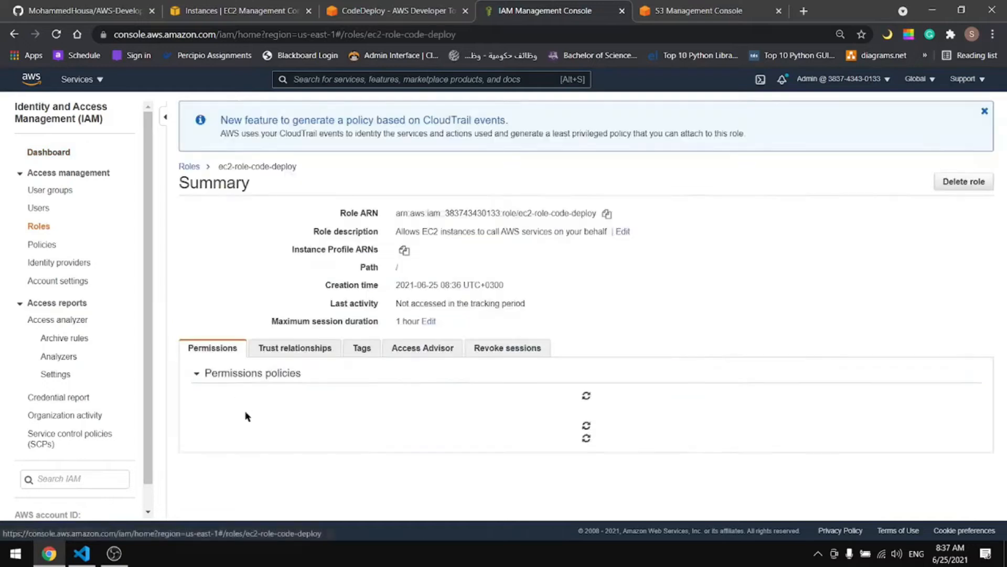
{"action": "scroll", "coordinate": [293, 326], "scroll_direction": "down", "scroll_amount": 1}
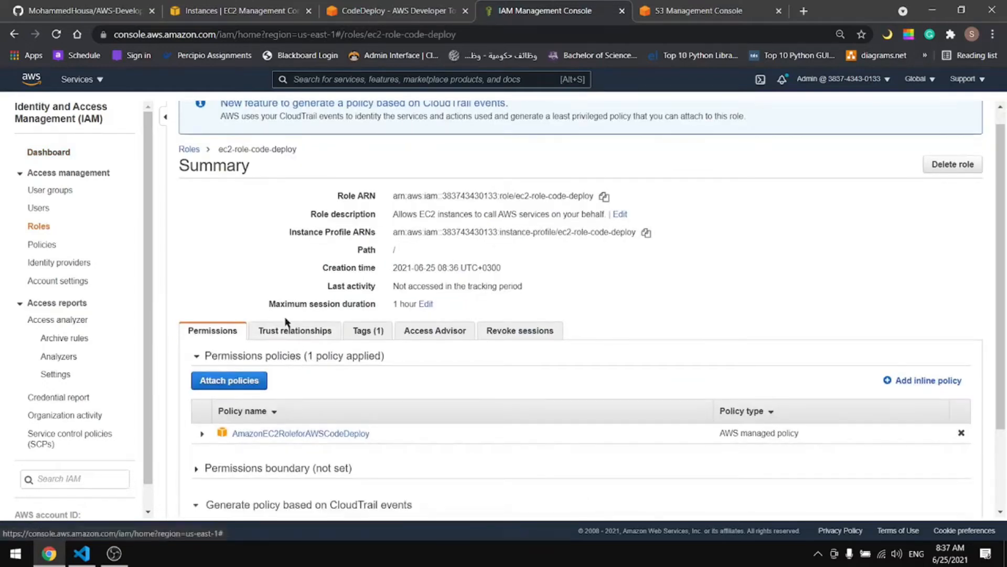
Step: Replace the role's trust policy with the copied JSON trusting codedeploy.amazonaws.com and ec2.amazonaws.com, and update the policy
{"action": "left_click", "coordinate": [284, 330]}
{"action": "left_click", "coordinate": [244, 402]}
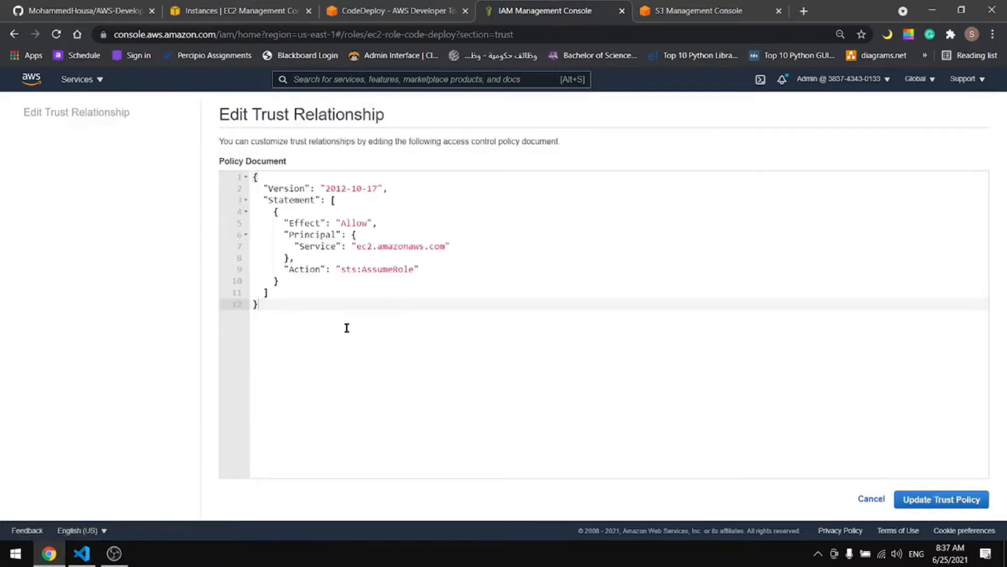
{"action": "key", "text": "ctrl+a"}
{"action": "key", "text": "ctrl+v"}
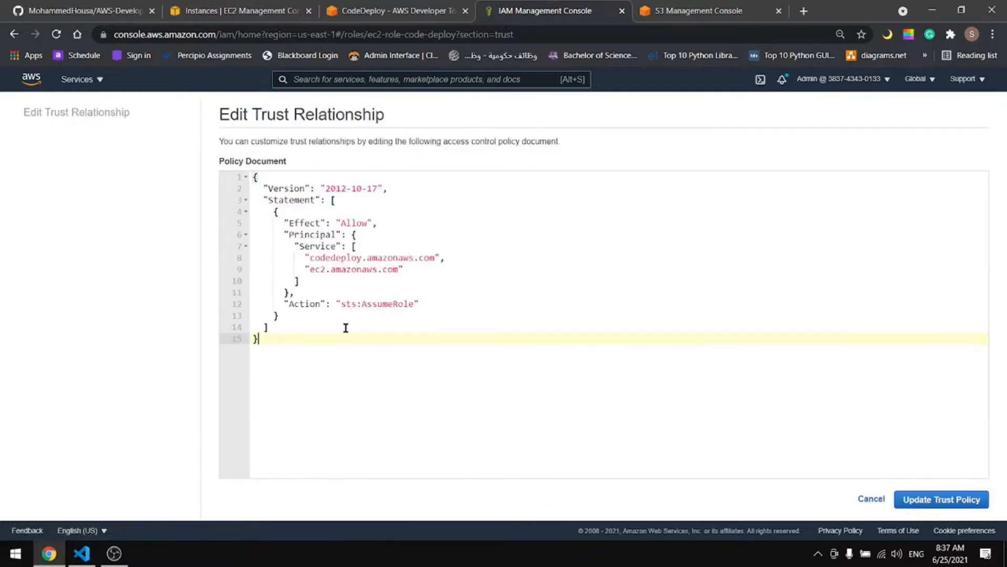
{"action": "triple_click", "coordinate": [348, 270]}
{"action": "left_click", "coordinate": [966, 498]}
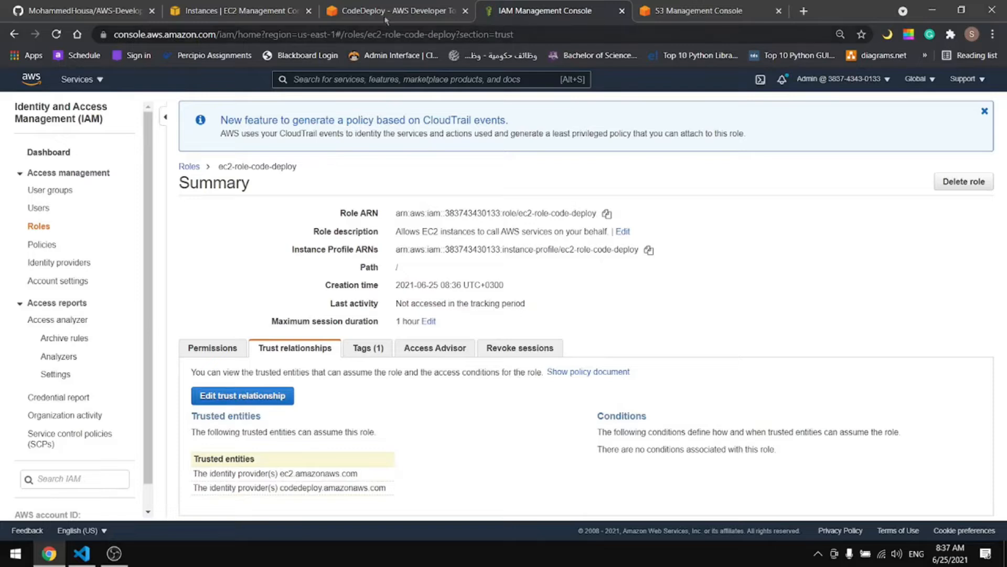
Step: Close the IAM tab and reload the deployment group creation form to refresh its service role choices
{"action": "left_click", "coordinate": [621, 11]}
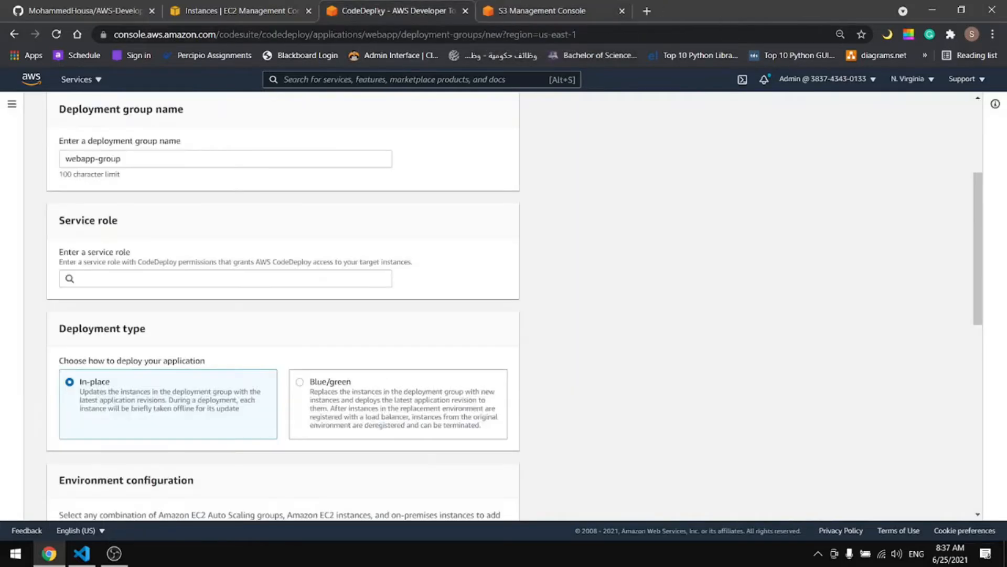
{"action": "left_click", "coordinate": [197, 286]}
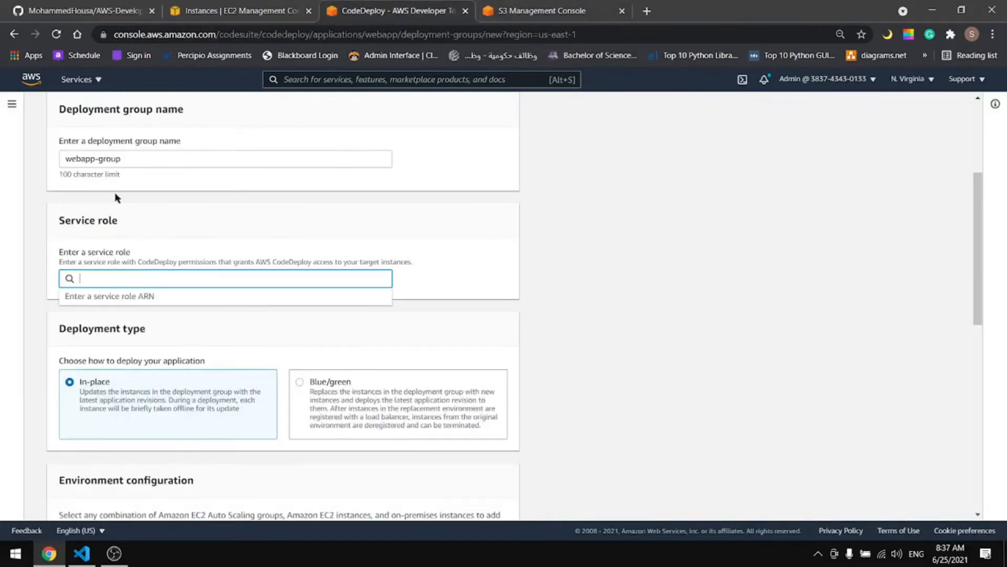
{"action": "left_click", "coordinate": [54, 34]}
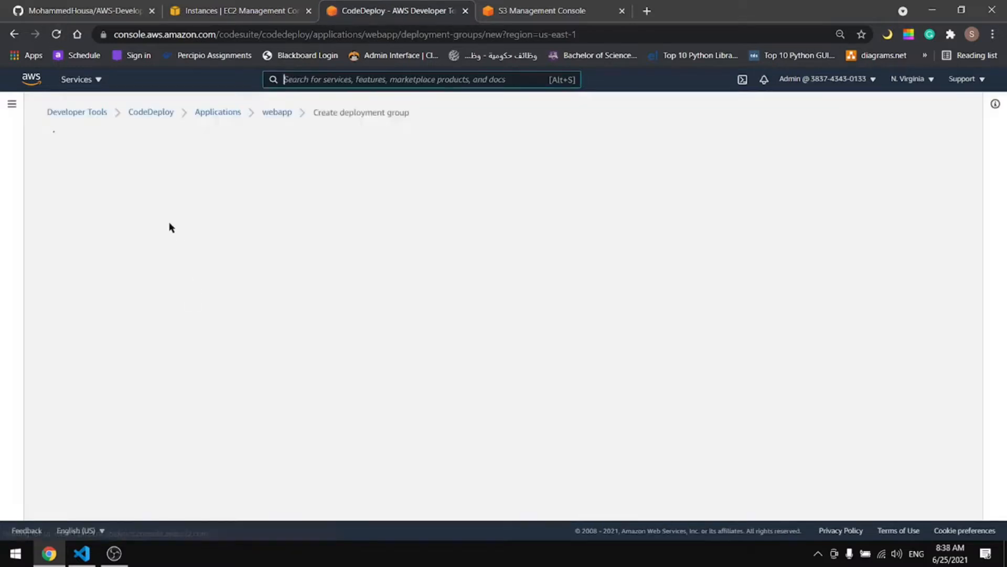
Step: Name the deployment group webapp-group and choose the ec2-role-code-deploy service role
{"action": "left_click", "coordinate": [141, 354]}
{"action": "type", "text": "we"}
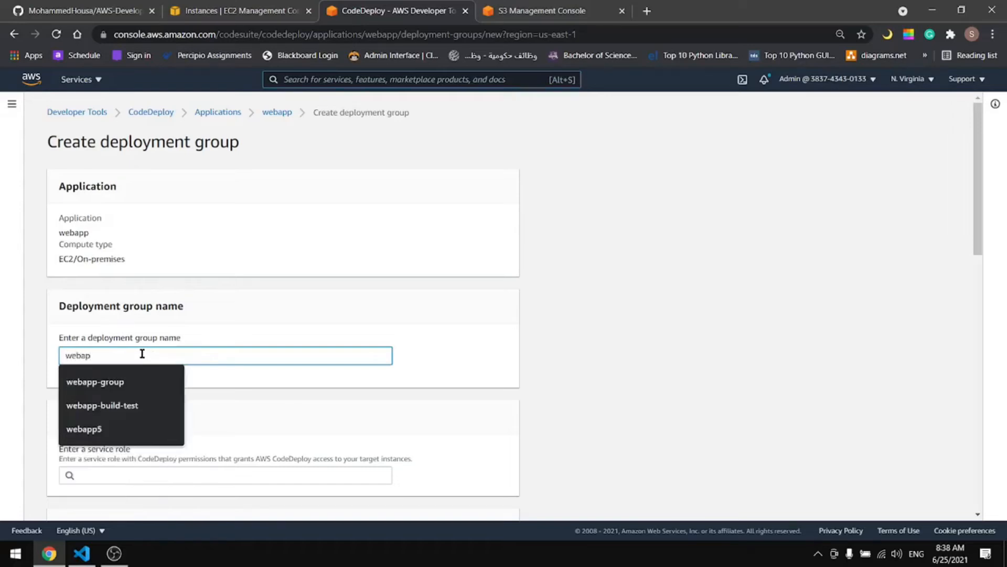
{"action": "type", "text": "bap"}
{"action": "left_click", "coordinate": [130, 383]}
{"action": "scroll", "coordinate": [210, 293], "scroll_direction": "down", "scroll_amount": 5}
{"action": "left_click", "coordinate": [119, 210]}
{"action": "left_click", "coordinate": [125, 240]}
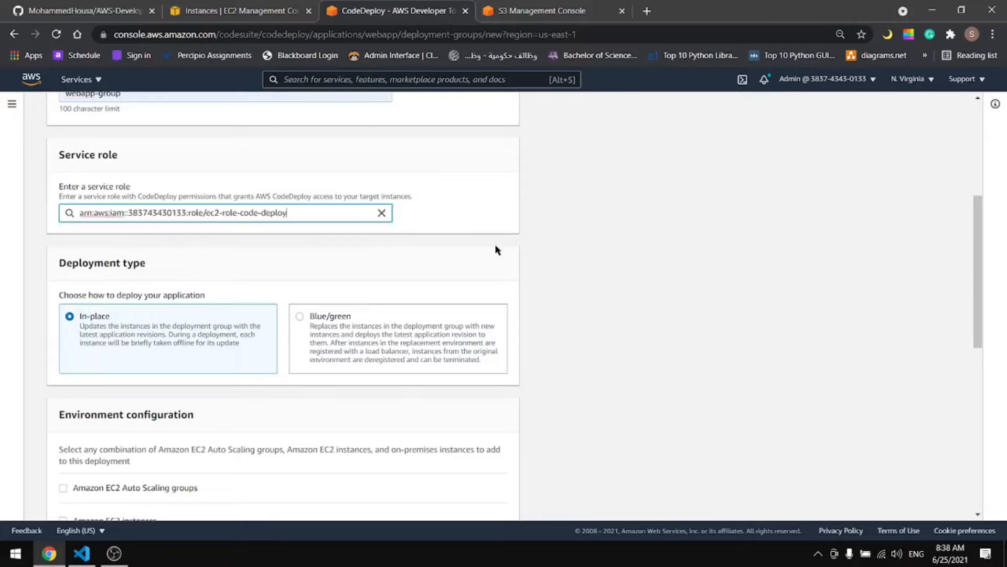
Step: Include Amazon EC2 instances in the deployment environment, matched by a tag with key Name and value webapp
{"action": "scroll", "coordinate": [373, 260], "scroll_direction": "down", "scroll_amount": 5}
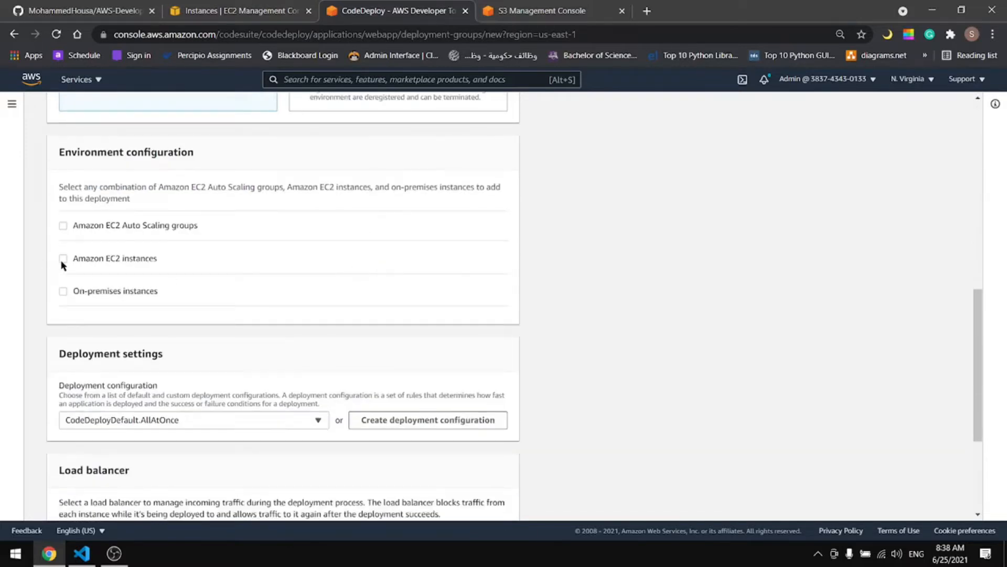
{"action": "left_click", "coordinate": [63, 258]}
{"action": "left_click", "coordinate": [63, 258]}
{"action": "left_click", "coordinate": [63, 258]}
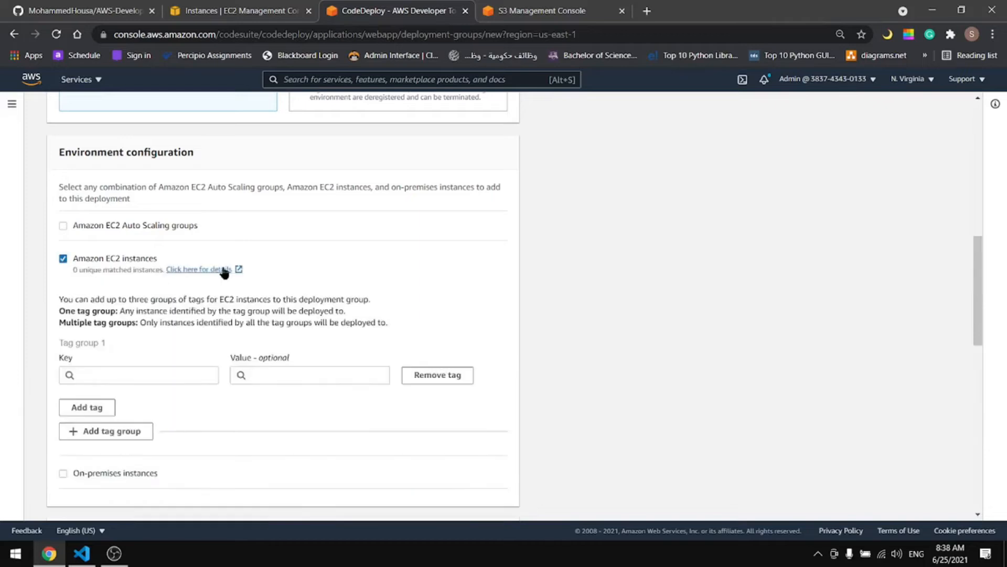
{"action": "scroll", "coordinate": [231, 272], "scroll_direction": "down", "scroll_amount": 2}
{"action": "left_click", "coordinate": [160, 243]}
{"action": "left_click", "coordinate": [135, 263]}
{"action": "left_click", "coordinate": [284, 245]}
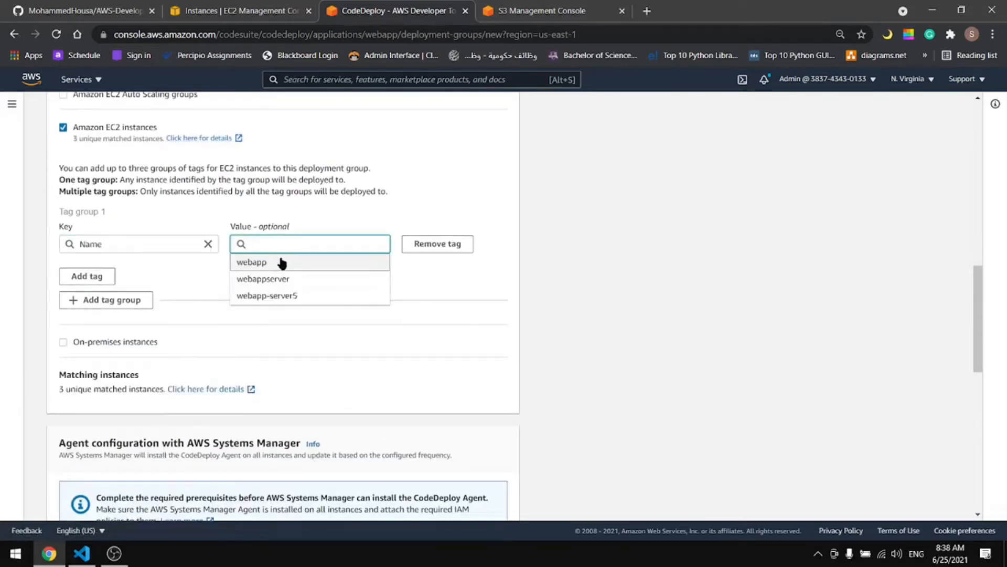
{"action": "left_click", "coordinate": [275, 264]}
Step: Set the CodeDeploy Agent to install only once and choose the CodeDeployDefault.OneAtATime deployment configuration
{"action": "scroll", "coordinate": [332, 260], "scroll_direction": "down", "scroll_amount": 6}
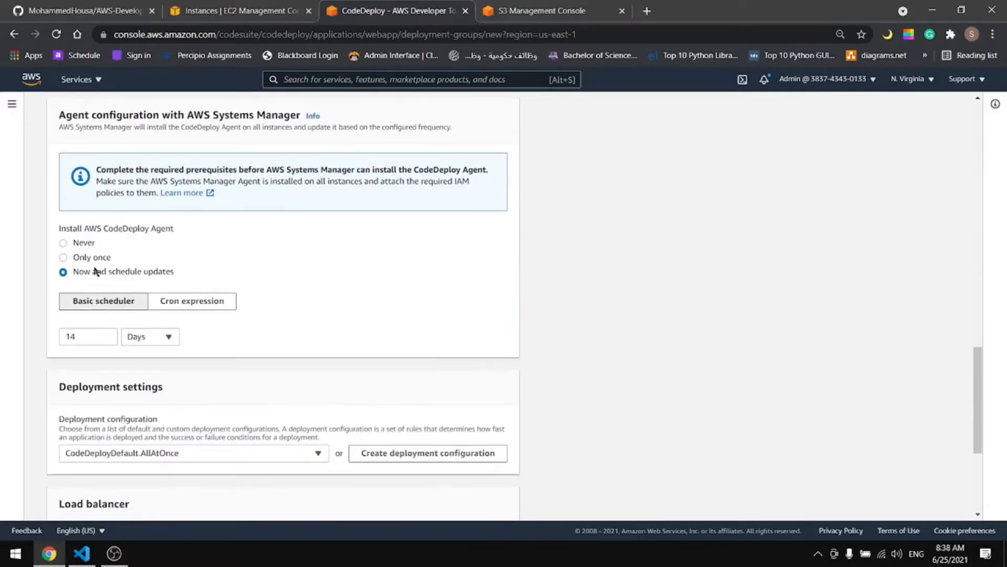
{"action": "left_click", "coordinate": [82, 259]}
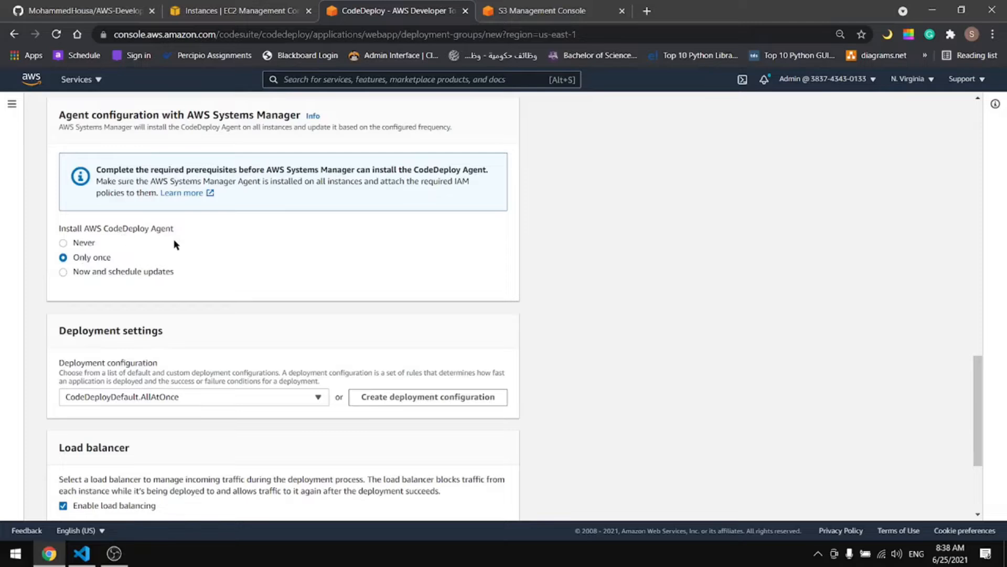
{"action": "scroll", "coordinate": [289, 360], "scroll_direction": "down", "scroll_amount": 1}
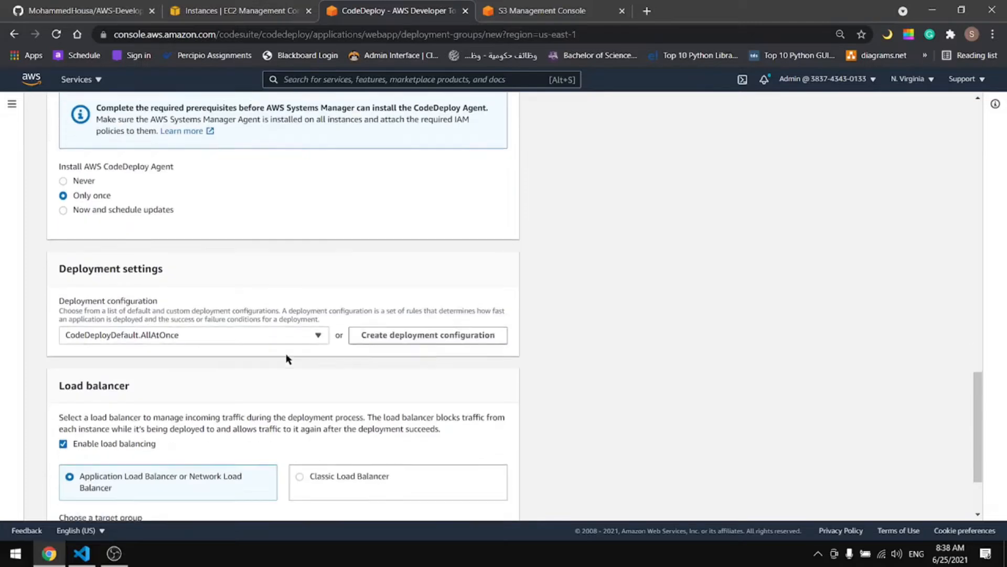
{"action": "left_click", "coordinate": [229, 336]}
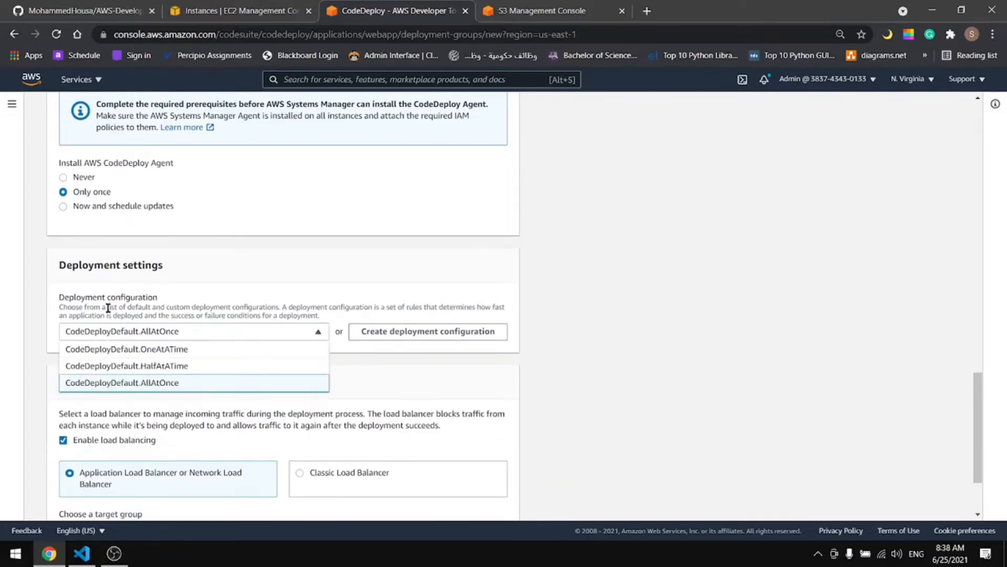
{"action": "left_click", "coordinate": [199, 349]}
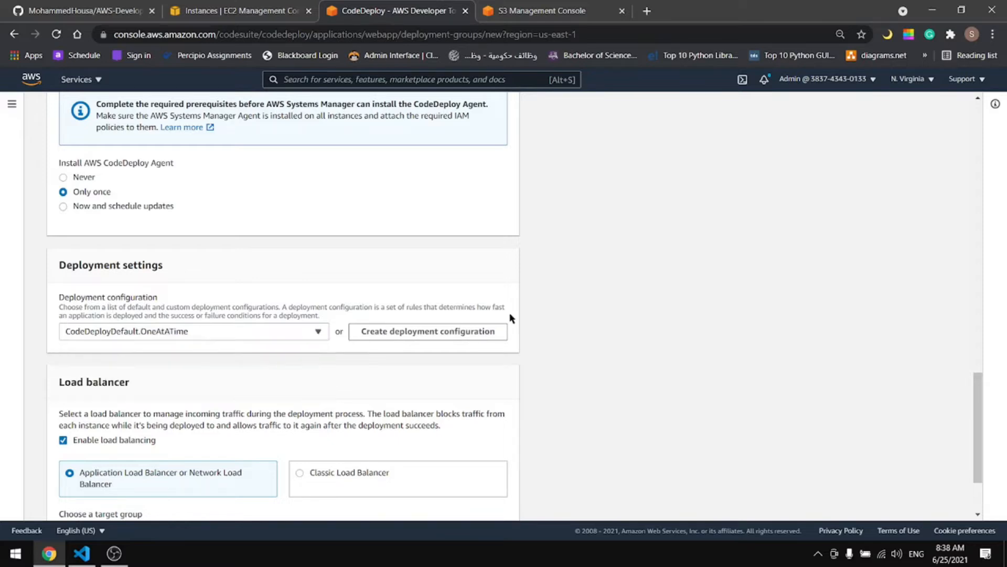
Step: Disable load balancing for the deployment group
{"action": "scroll", "coordinate": [307, 286], "scroll_direction": "down", "scroll_amount": 2}
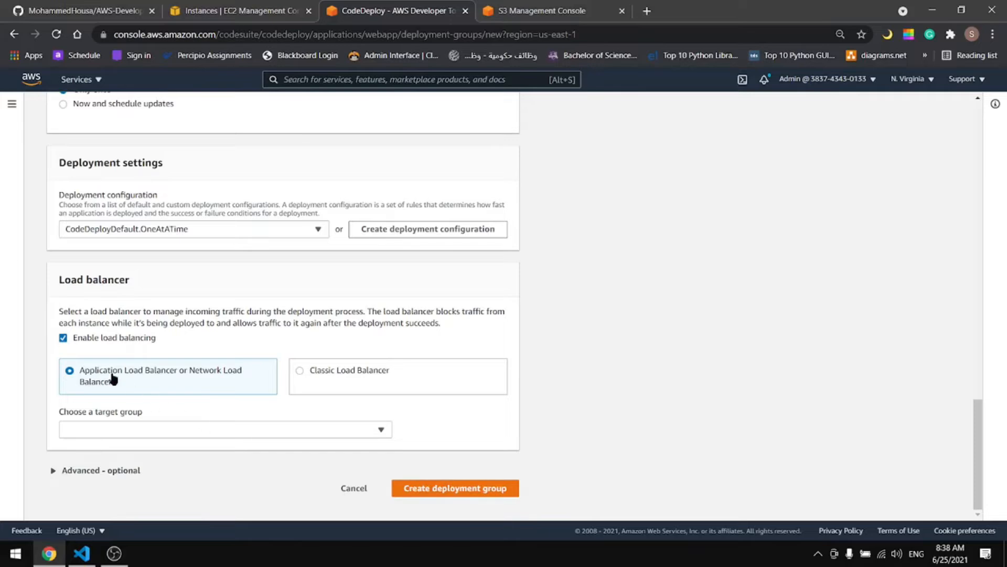
{"action": "left_click", "coordinate": [63, 338]}
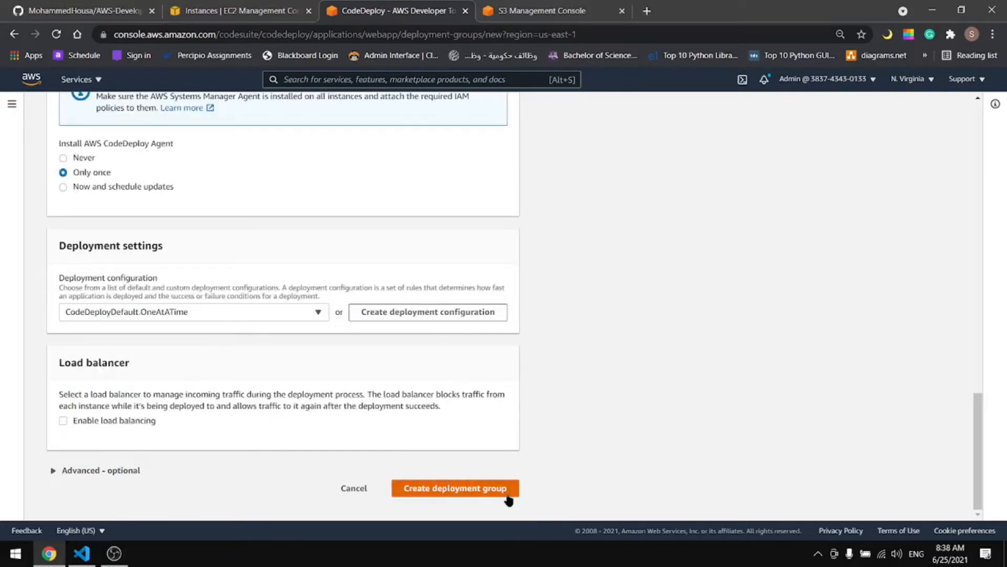
Step: Create the deployment group and bring up the agent installation commands in CodeDeploy.txt in Visual Studio Code
{"action": "left_click", "coordinate": [504, 493]}
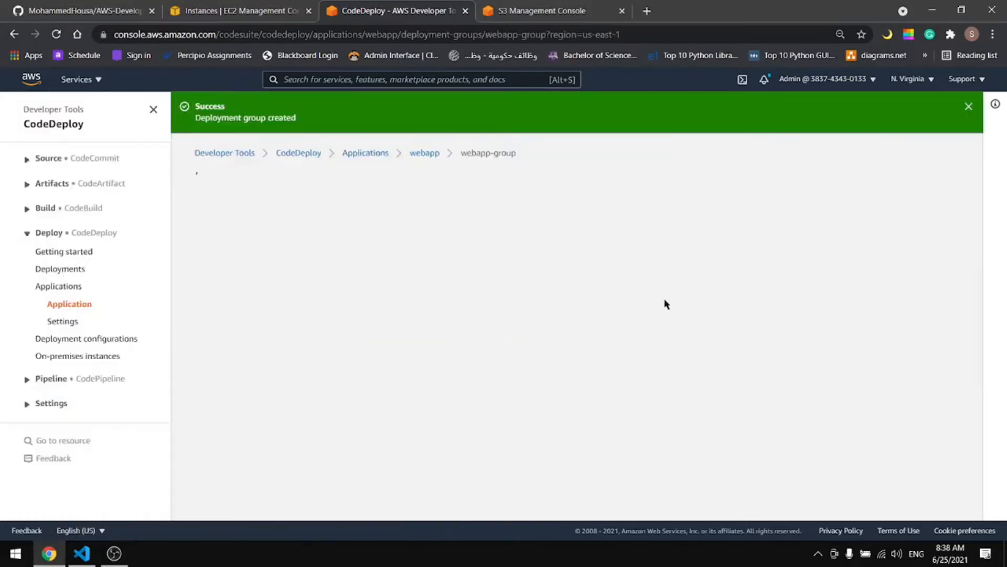
{"action": "key", "text": "alt+Tab"}
{"action": "left_click", "coordinate": [326, 324]}
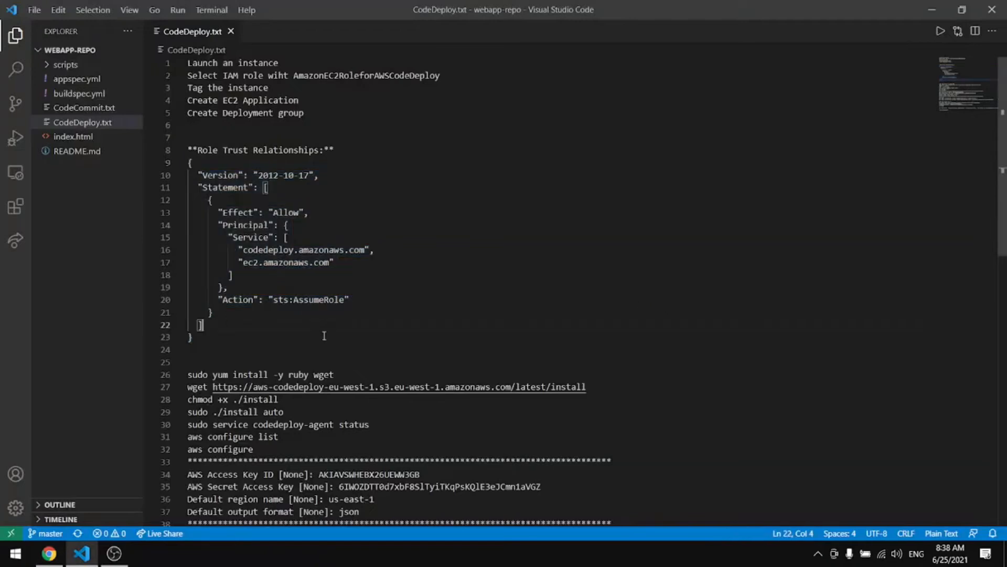
{"action": "scroll", "coordinate": [324, 331], "scroll_direction": "down", "scroll_amount": 3}
{"action": "scroll", "coordinate": [294, 242], "scroll_direction": "down", "scroll_amount": 2}
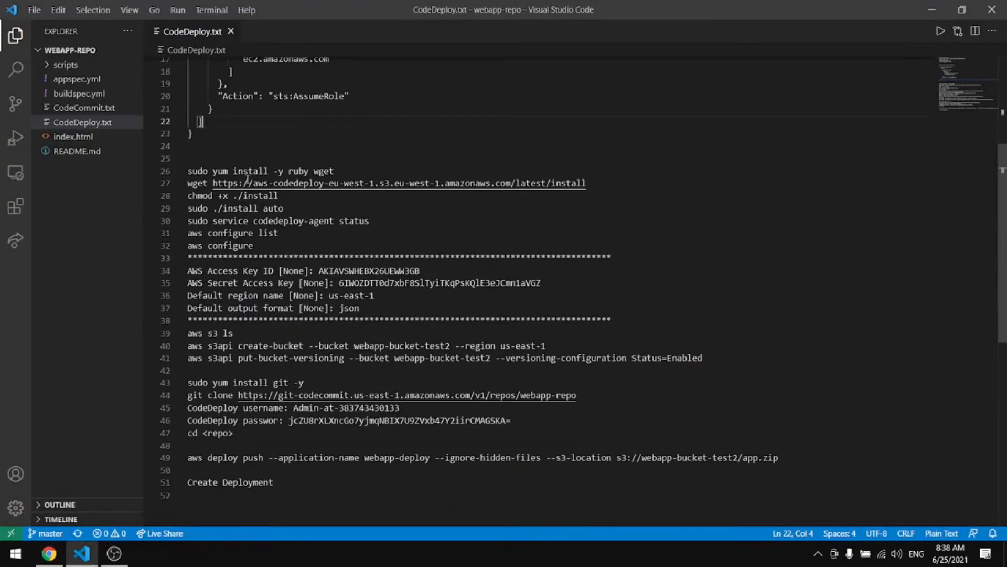
{"action": "left_click", "coordinate": [224, 152]}
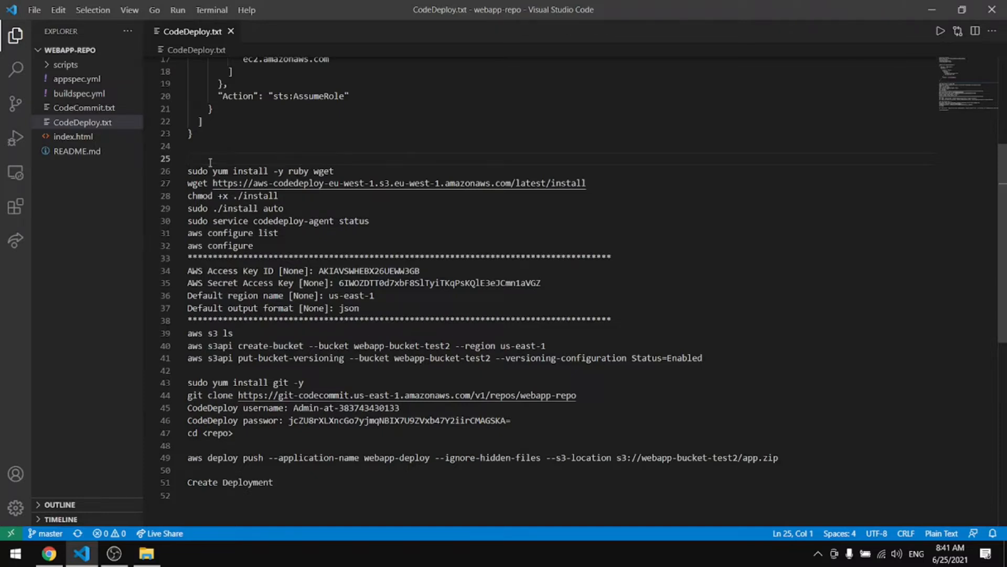
Step: Switch to Chrome and connect to the running webapp instance as ec2-user with EC2 Instance Connect
{"action": "key", "text": "alt+Tab"}
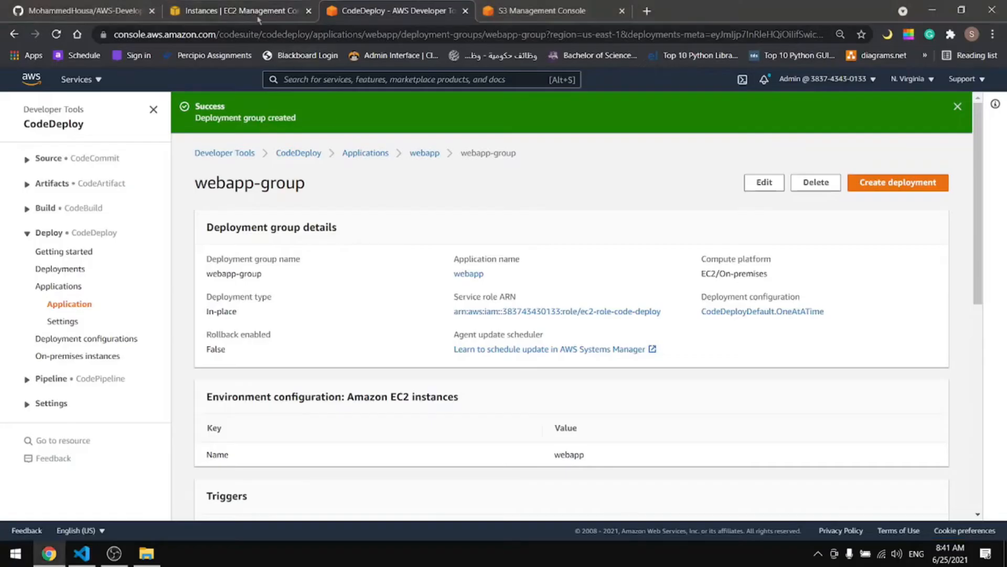
{"action": "left_click", "coordinate": [260, 13]}
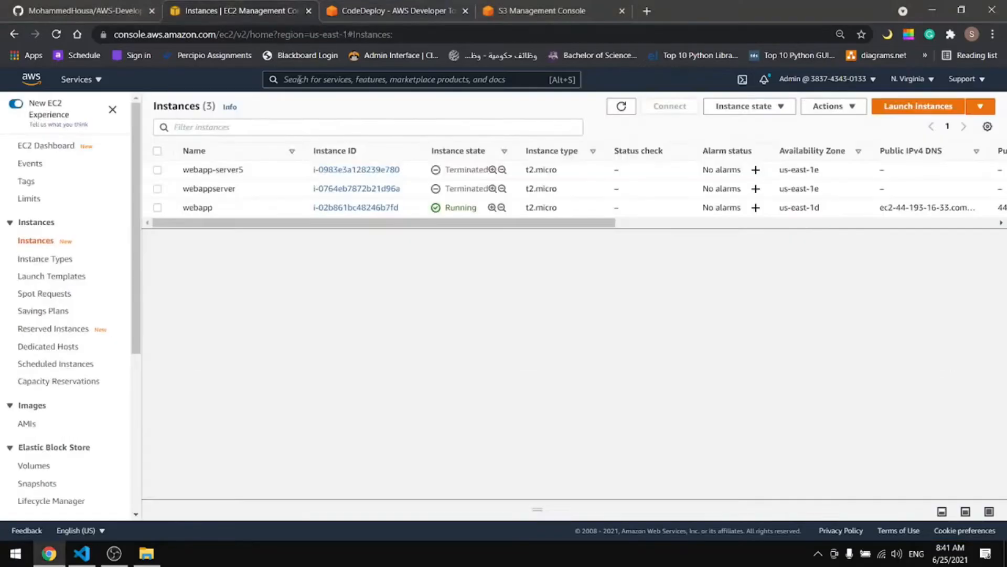
{"action": "right_click", "coordinate": [350, 210]}
{"action": "left_click", "coordinate": [383, 249]}
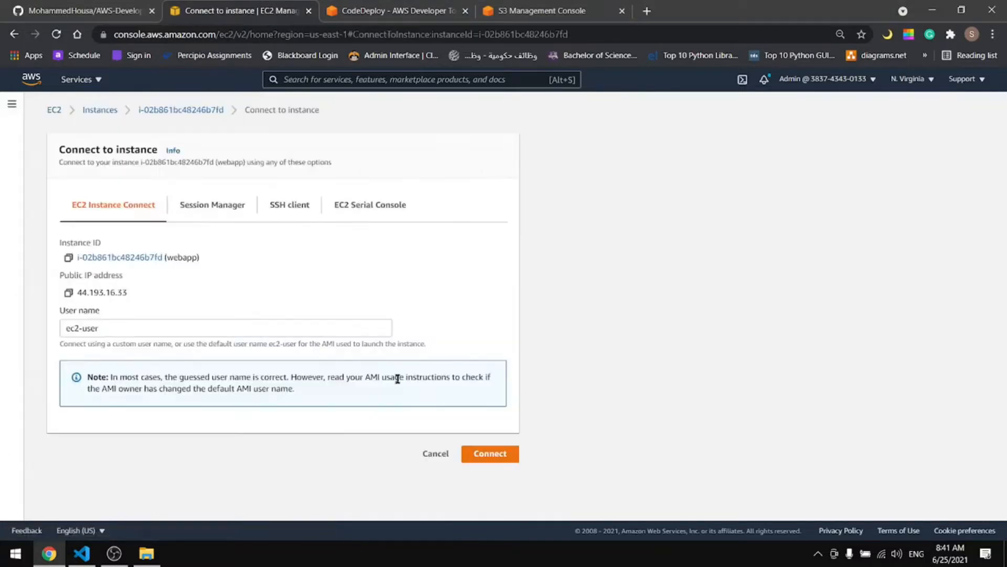
{"action": "left_click", "coordinate": [501, 454]}
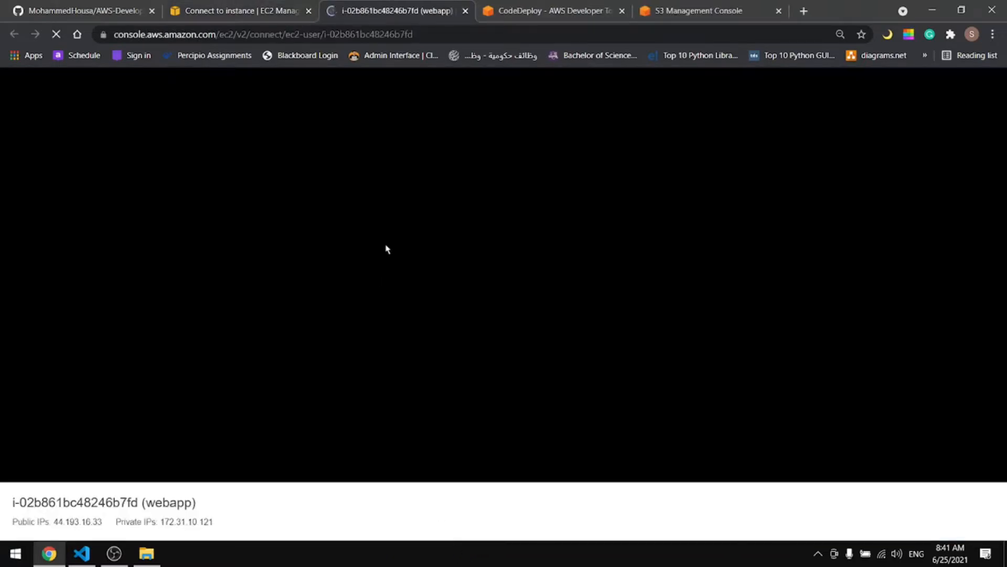
Step: Copy the CodeDeploy agent installation and status commands from CodeDeploy.txt in Visual Studio Code and run them in the webapp instance's terminal in Chrome
{"action": "key", "text": "alt+Tab"}
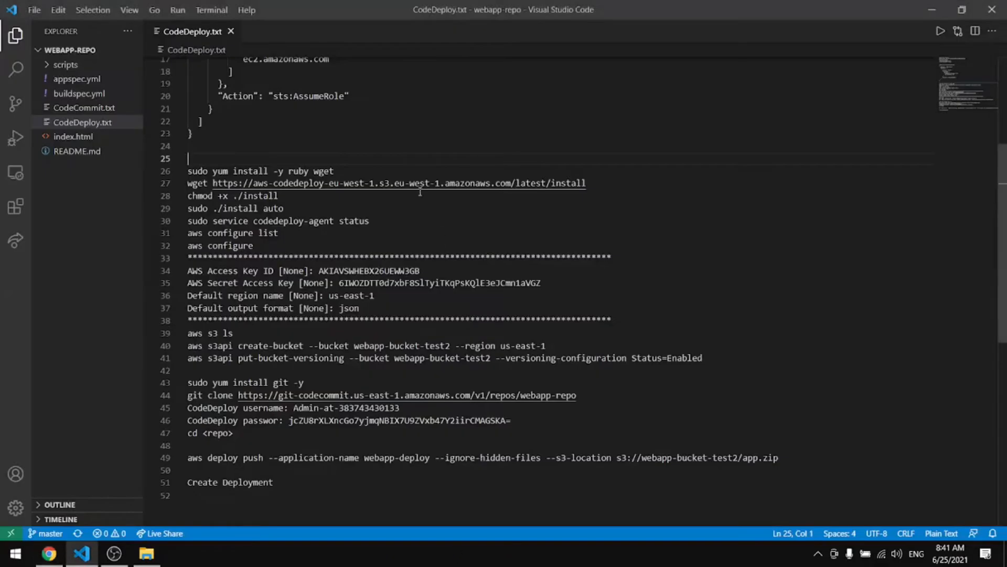
{"action": "triple_click", "coordinate": [297, 171]}
{"action": "key", "text": "ctrl+c"}
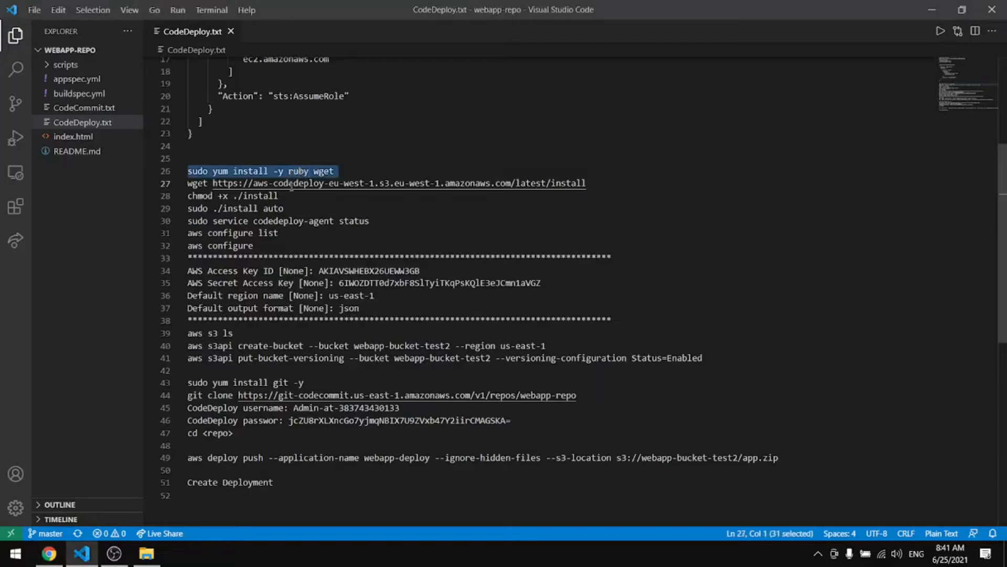
{"action": "double_click", "coordinate": [291, 184]}
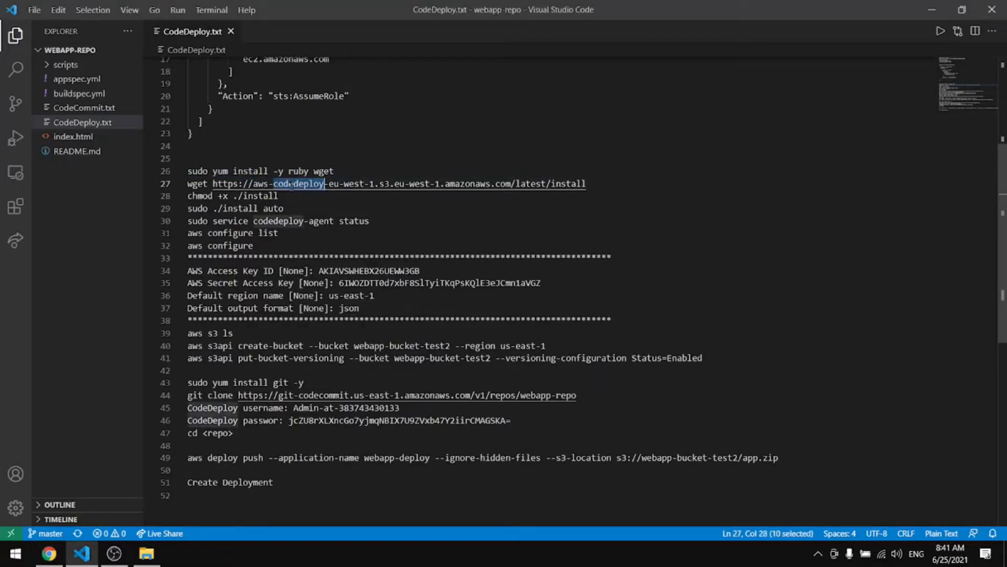
{"action": "triple_click", "coordinate": [217, 195]}
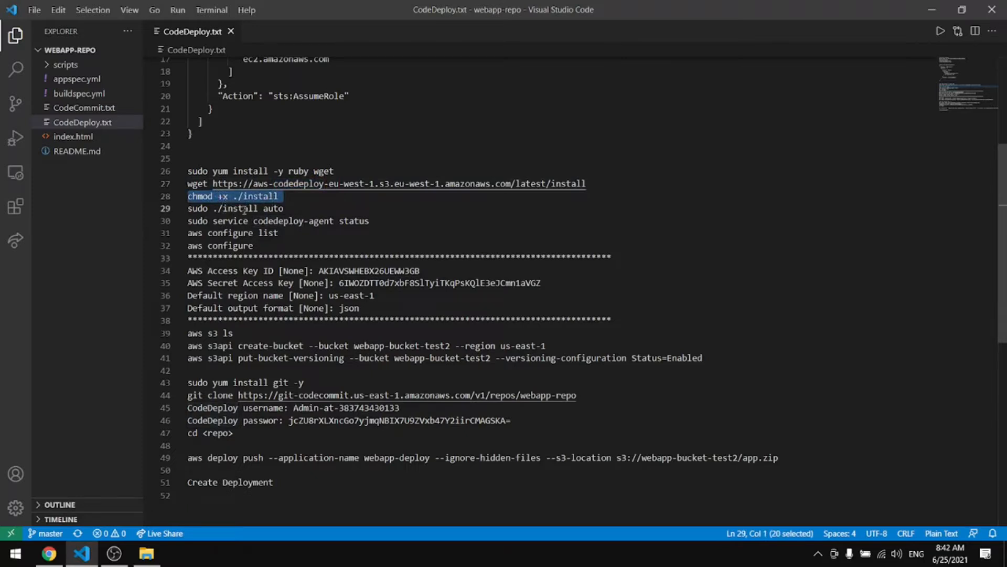
{"action": "triple_click", "coordinate": [245, 208]}
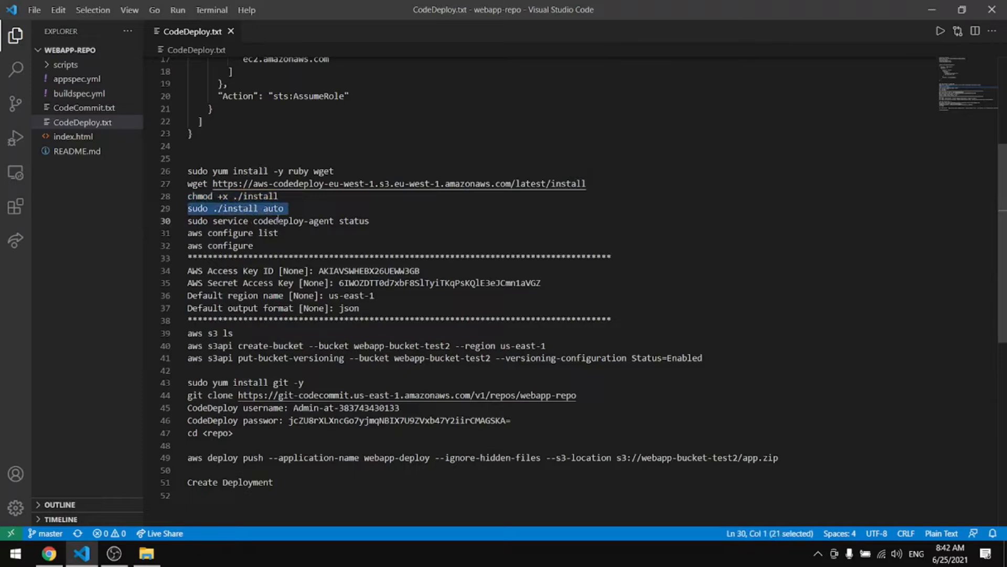
{"action": "triple_click", "coordinate": [226, 223]}
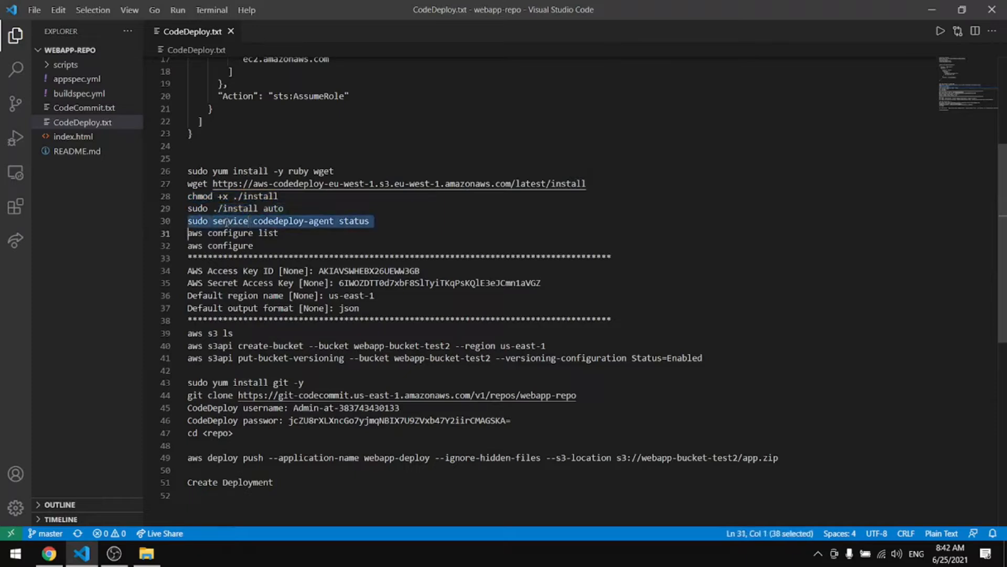
{"action": "left_click_drag", "start_coordinate": [394, 223], "coordinate": [184, 177]}
{"action": "key", "text": "alt+Tab"}
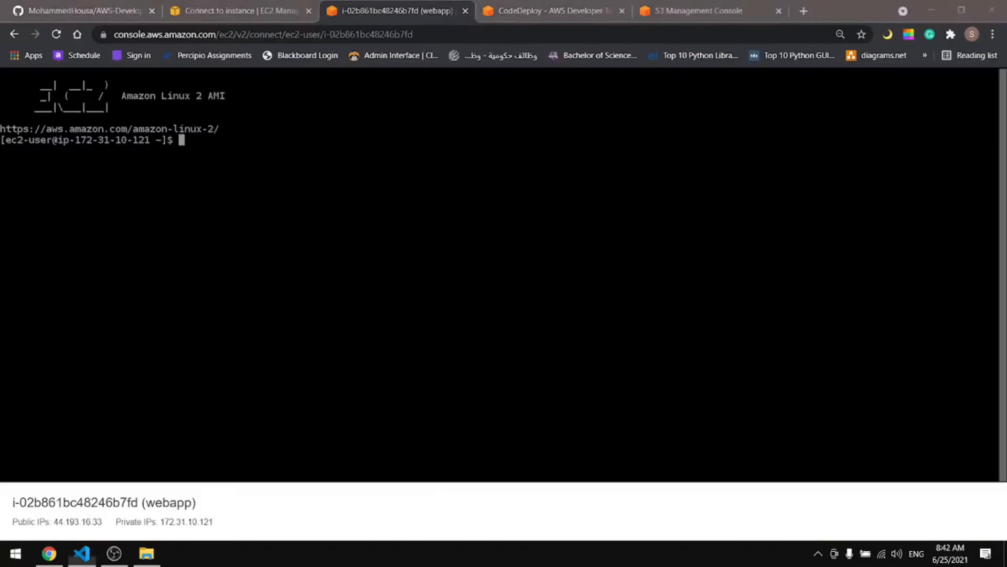
{"action": "key", "text": "ctrl+v"}
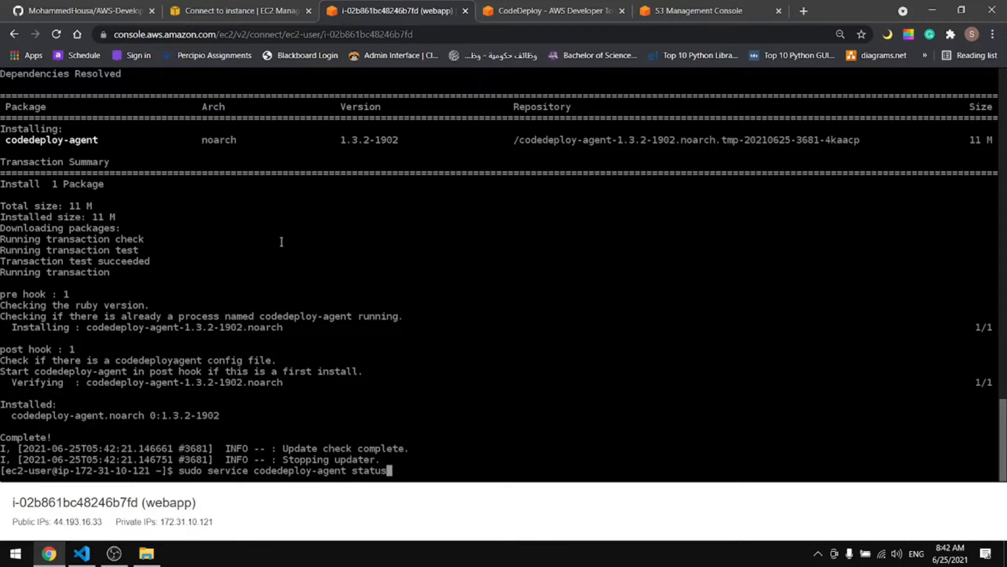
{"action": "key", "text": "Return"}
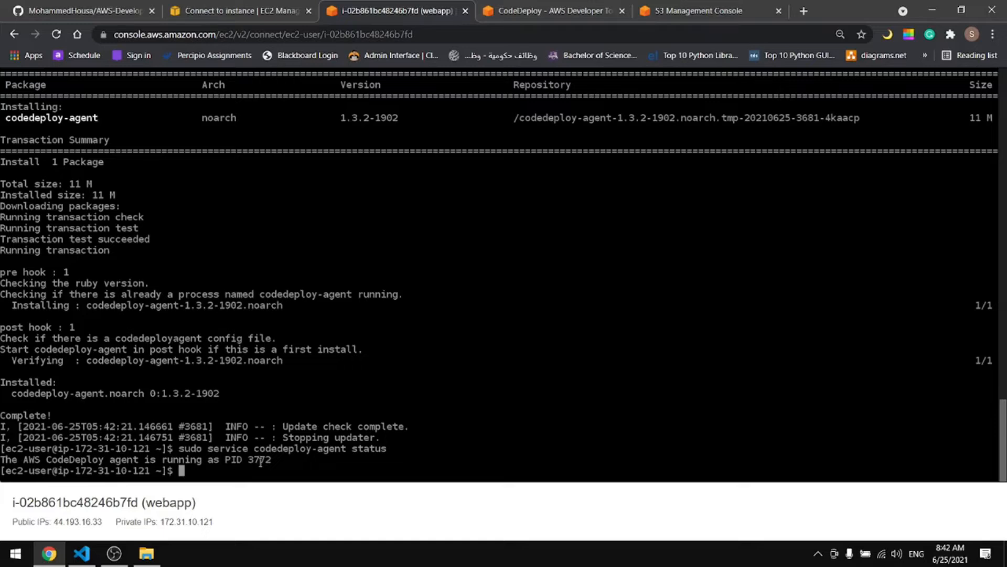
Step: Copy aws configure list from CodeDeploy.txt in Visual Studio Code and run it in the instance's terminal in Chrome
{"action": "key", "text": "alt+Tab"}
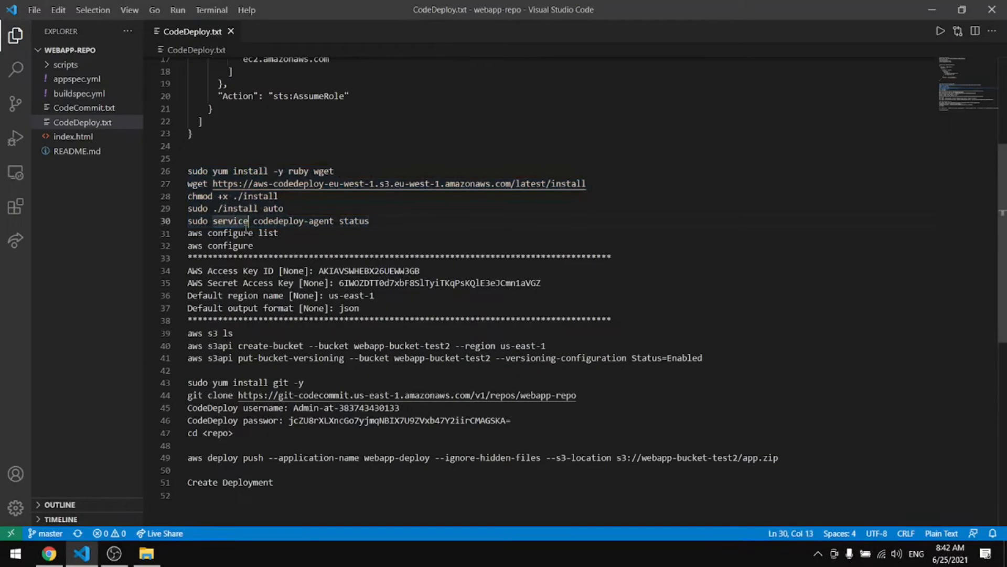
{"action": "triple_click", "coordinate": [245, 233]}
{"action": "key", "text": "ctrl+c"}
{"action": "key", "text": "alt+Tab"}
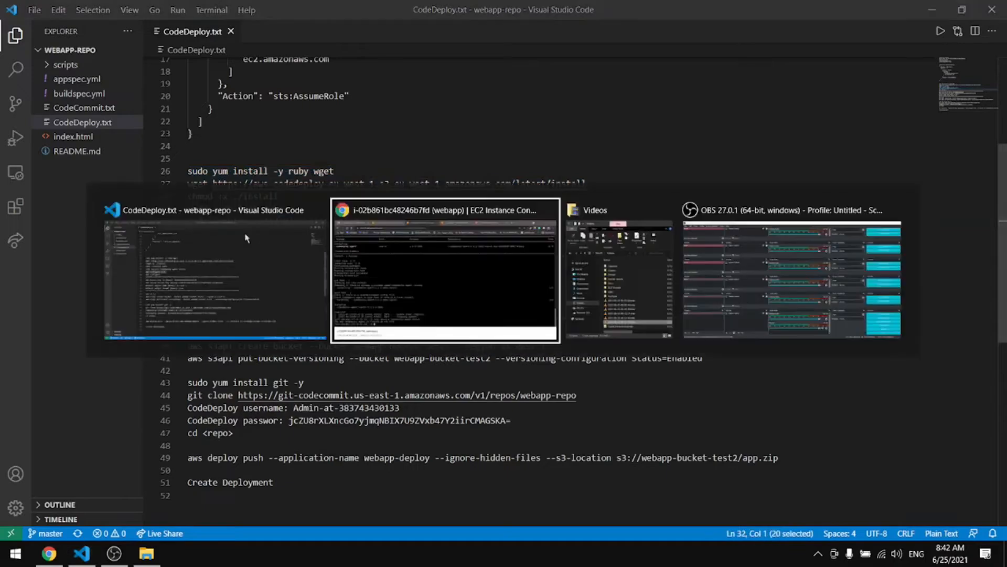
{"action": "key", "text": "ctrl+v"}
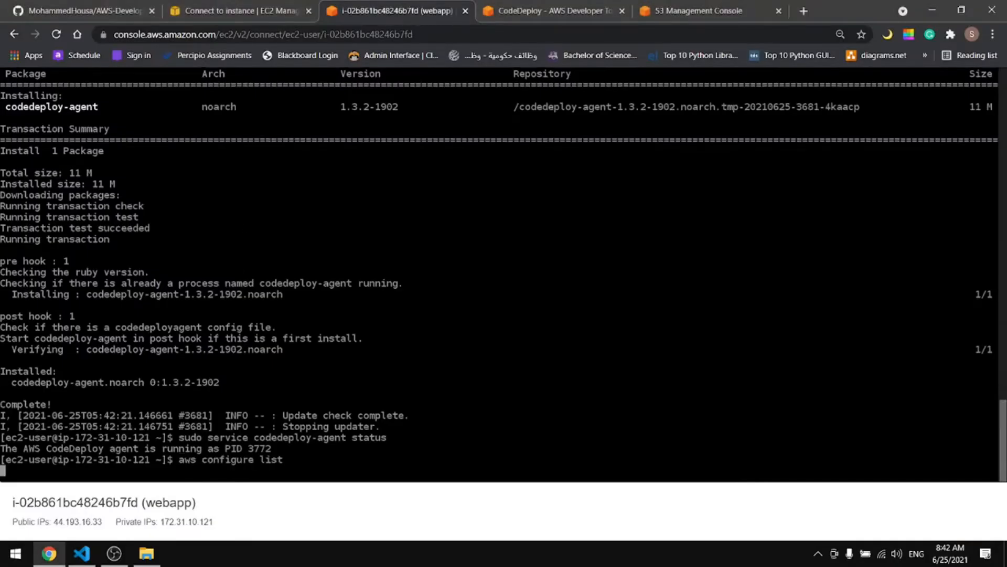
{"action": "key", "text": "Return"}
{"action": "key", "text": "Return"}
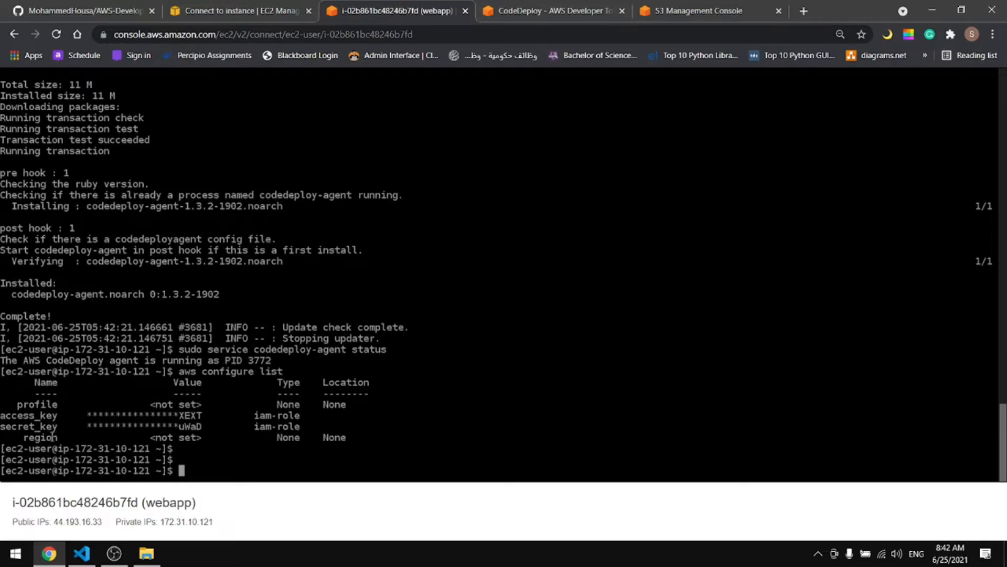
{"action": "key", "text": "alt+Tab"}
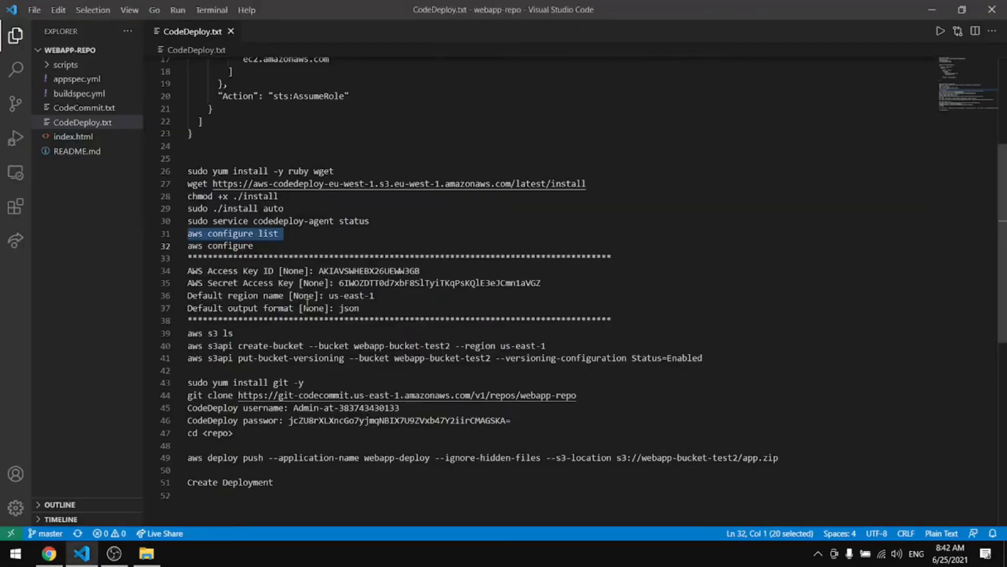
{"action": "triple_click", "coordinate": [248, 247]}
{"action": "key", "text": "ctrl+c"}
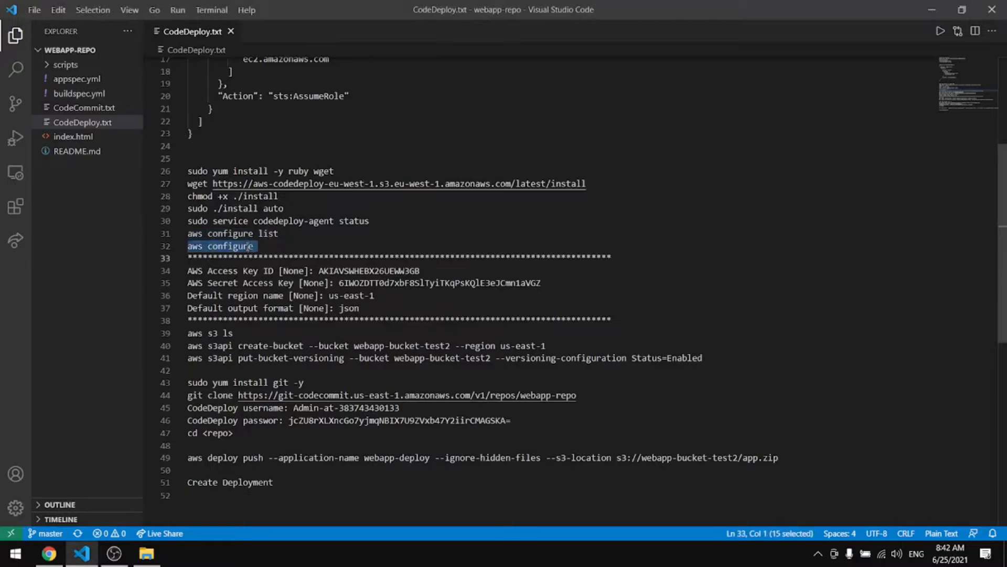
{"action": "key", "text": "alt+Tab"}
{"action": "key", "text": "ctrl+v"}
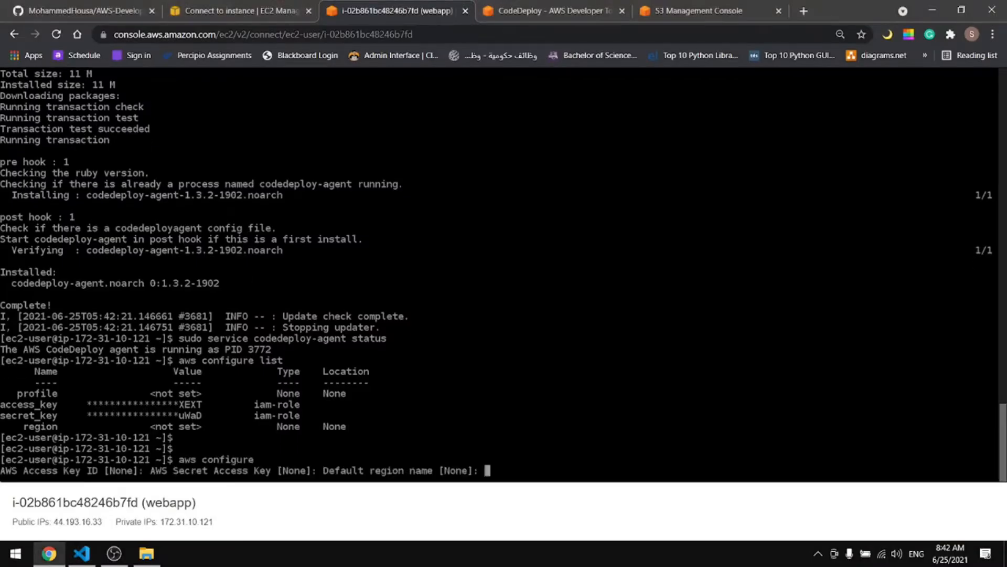
{"action": "key", "text": "Return"}
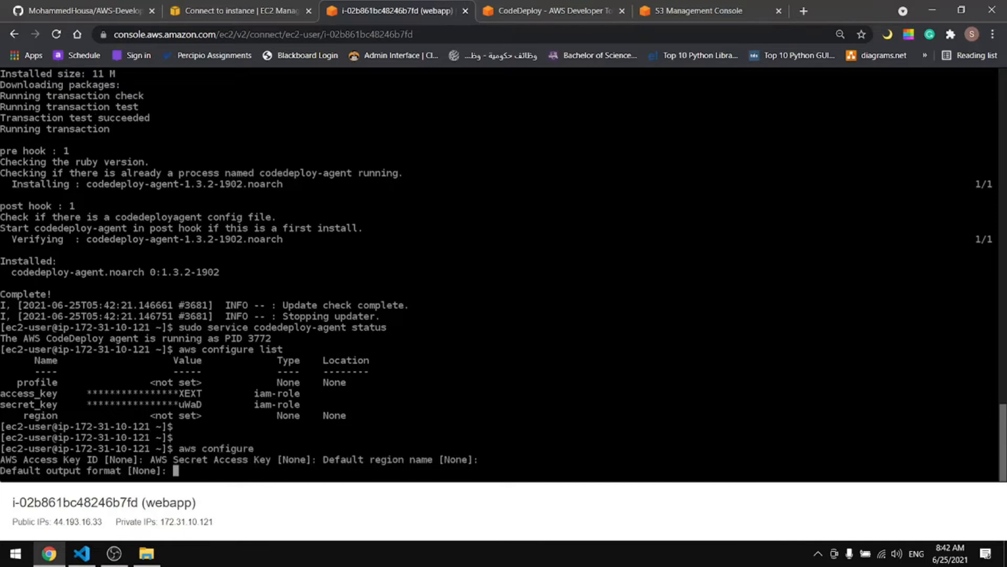
{"action": "key", "text": "Return"}
Step: Run aws configure in the instance's terminal and enter the AWS access key ID copied from CodeDeploy.txt in Visual Studio Code
{"action": "key", "text": "Up"}
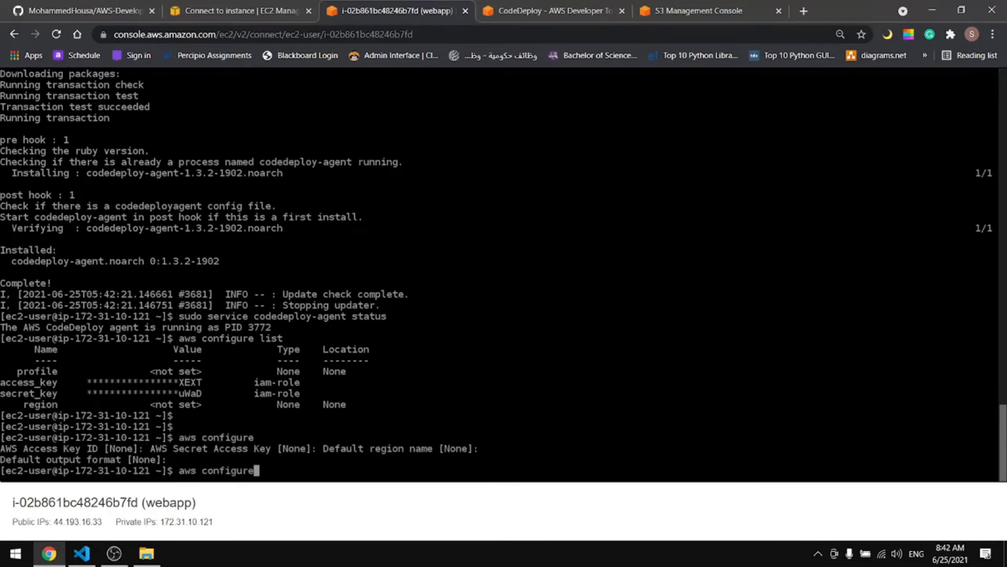
{"action": "key", "text": "Return"}
{"action": "key", "text": "alt+Tab"}
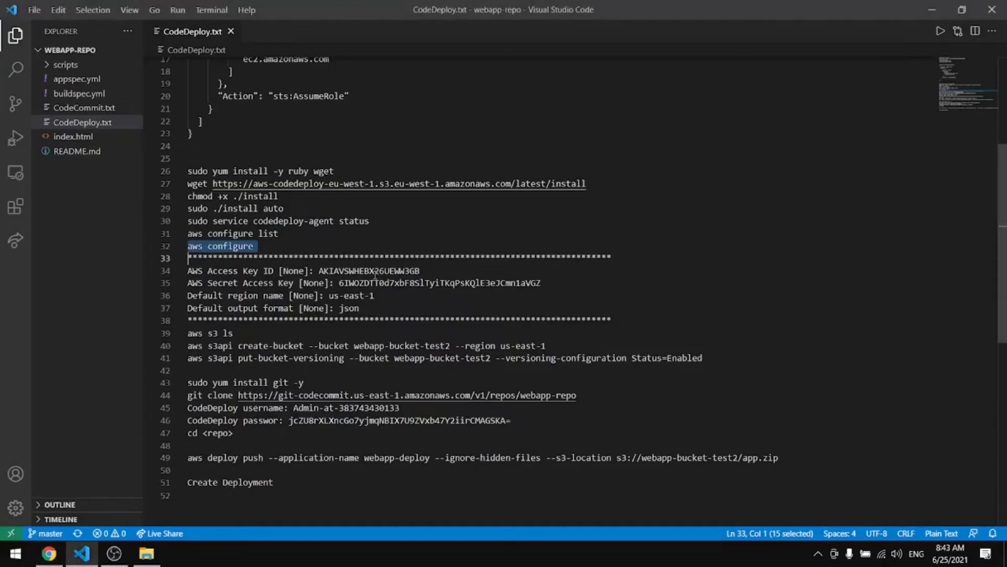
{"action": "double_click", "coordinate": [394, 270]}
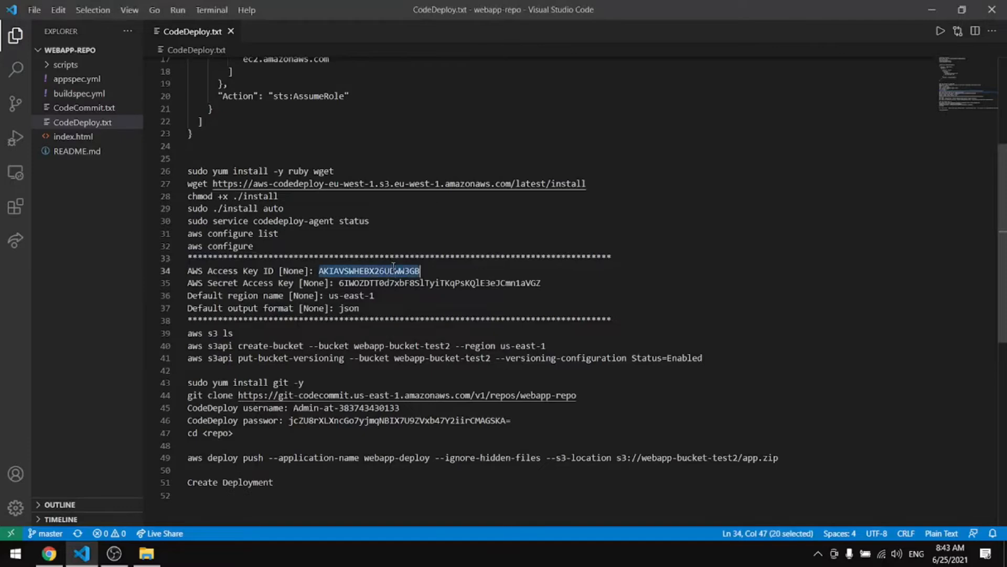
{"action": "key", "text": "alt+Tab"}
{"action": "key", "text": "ctrl+v"}
{"action": "key", "text": "Return"}
Step: Copy the AWS secret access key from CodeDeploy.txt in Visual Studio Code and enter it in the AWS configuration in Chrome's terminal
{"action": "key", "text": "alt+Tab"}
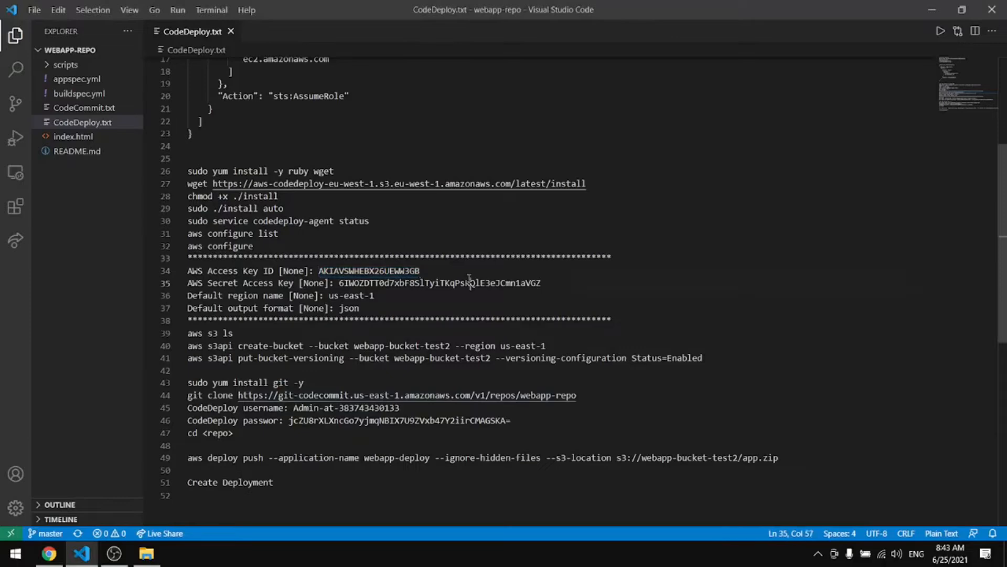
{"action": "double_click", "coordinate": [469, 282]}
{"action": "key", "text": "ctrl+c"}
{"action": "key", "text": "alt+Tab"}
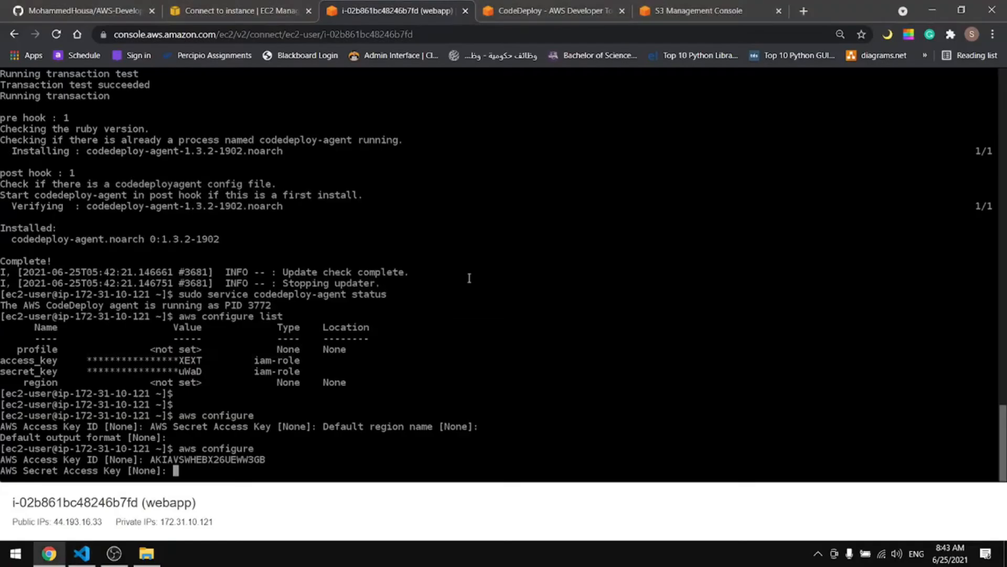
{"action": "key", "text": "ctrl+v"}
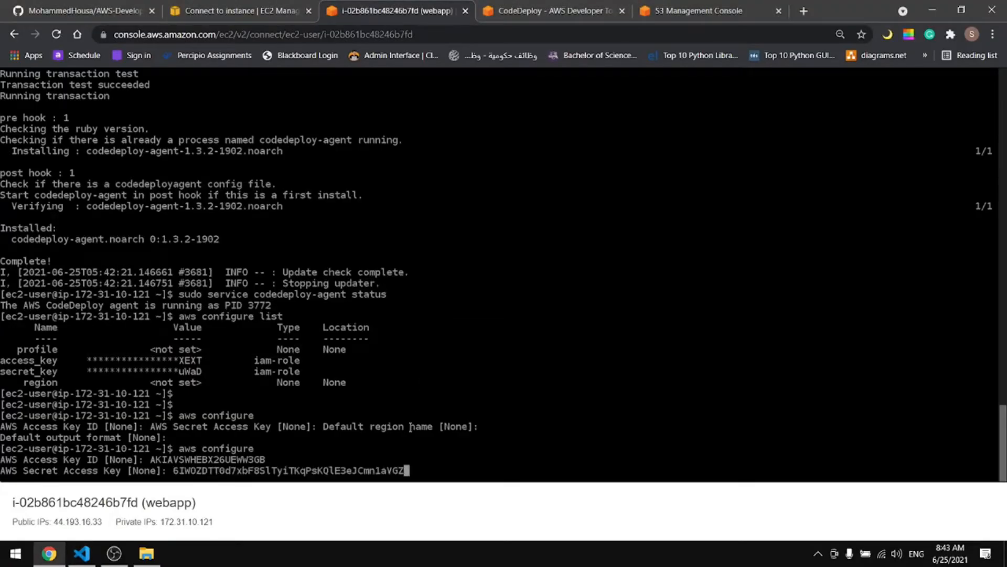
{"action": "key", "text": "Return"}
Step: Set the default region name to us-east-1 in the AWS configuration, copying it from CodeDeploy.txt in Visual Studio Code
{"action": "key", "text": "alt+Tab"}
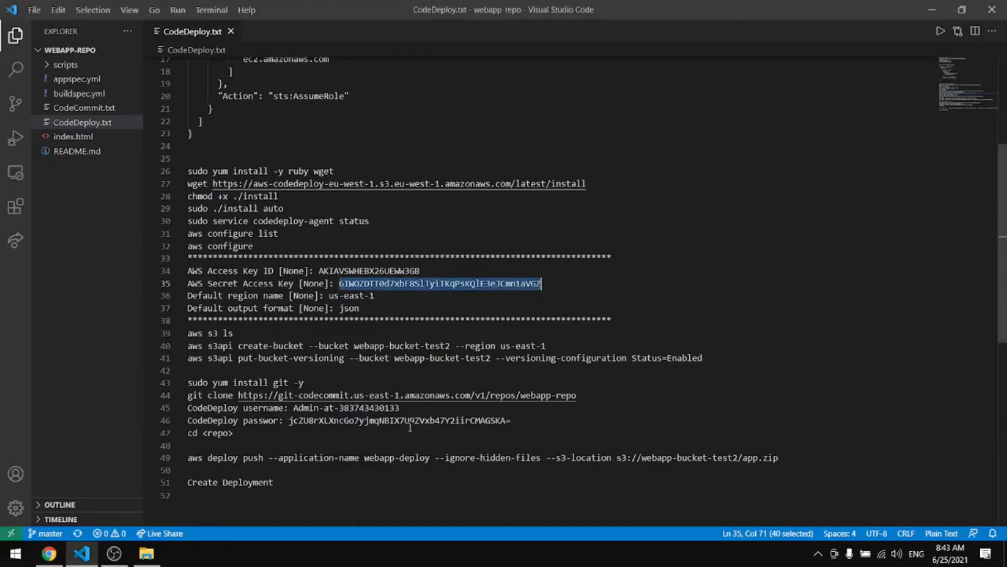
{"action": "left_click_drag", "start_coordinate": [375, 296], "coordinate": [331, 292]}
{"action": "key", "text": "ctrl+c"}
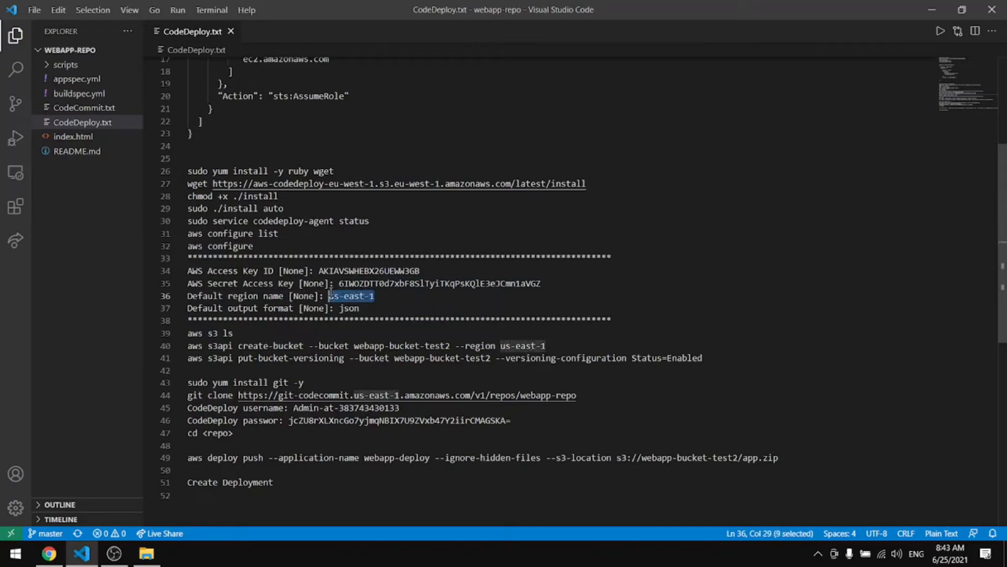
{"action": "key", "text": "alt+Tab"}
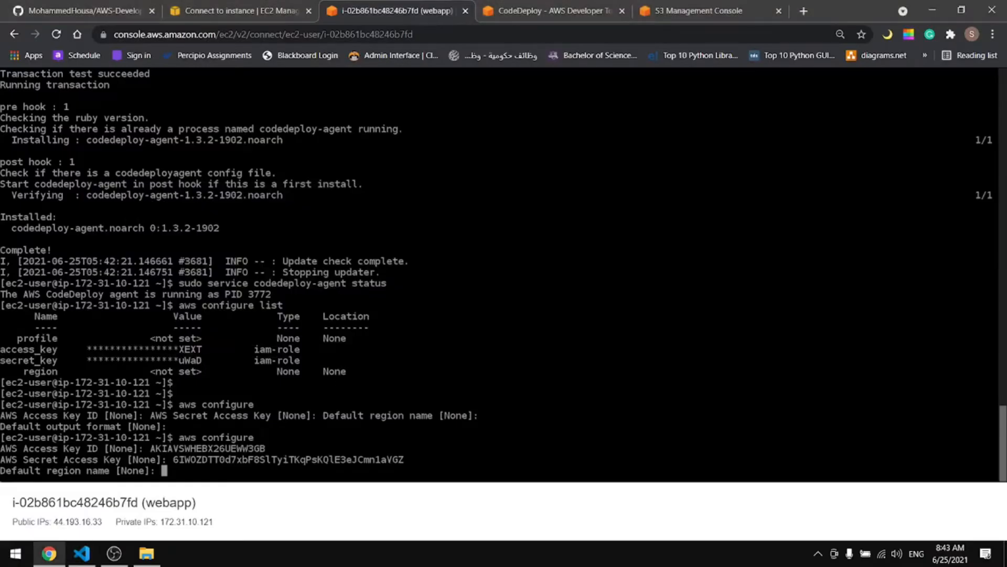
{"action": "key", "text": "ctrl+v"}
{"action": "key", "text": "Return"}
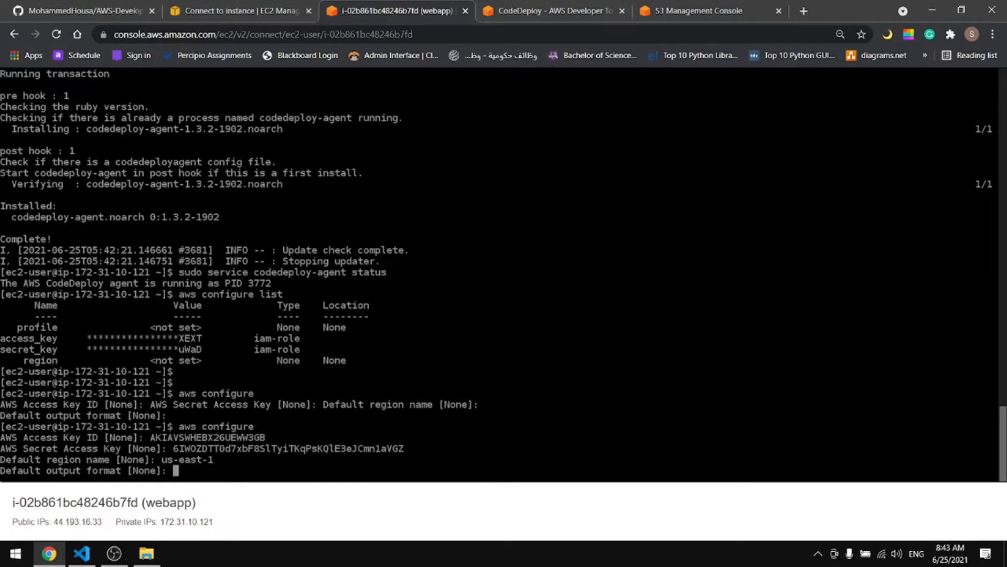
Step: Set the default output format to json in the AWS configuration and check the saved settings with aws configure list
{"action": "type", "text": "json"}
{"action": "key", "text": "Return"}
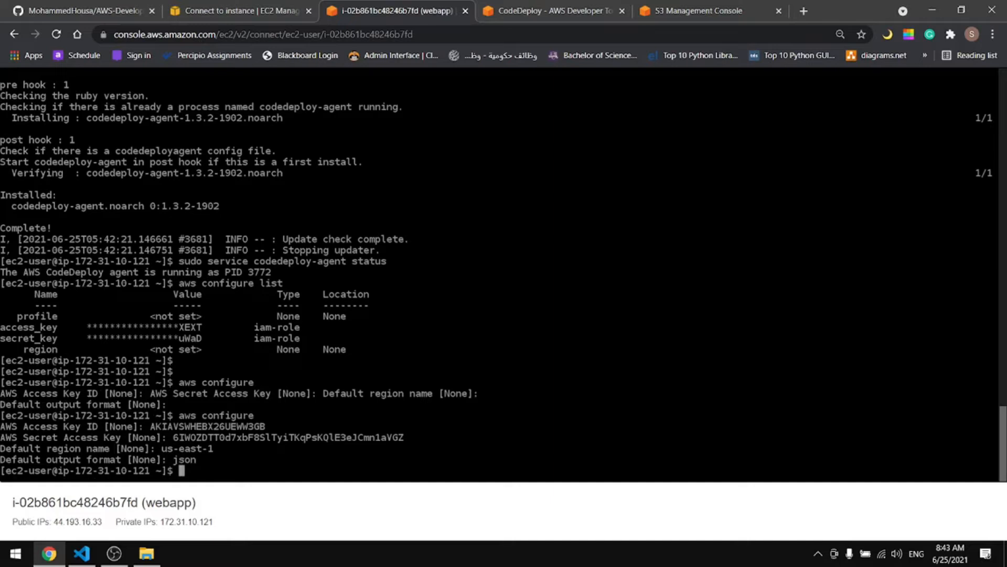
{"action": "key", "text": "Up"}
{"action": "key", "text": "Up"}
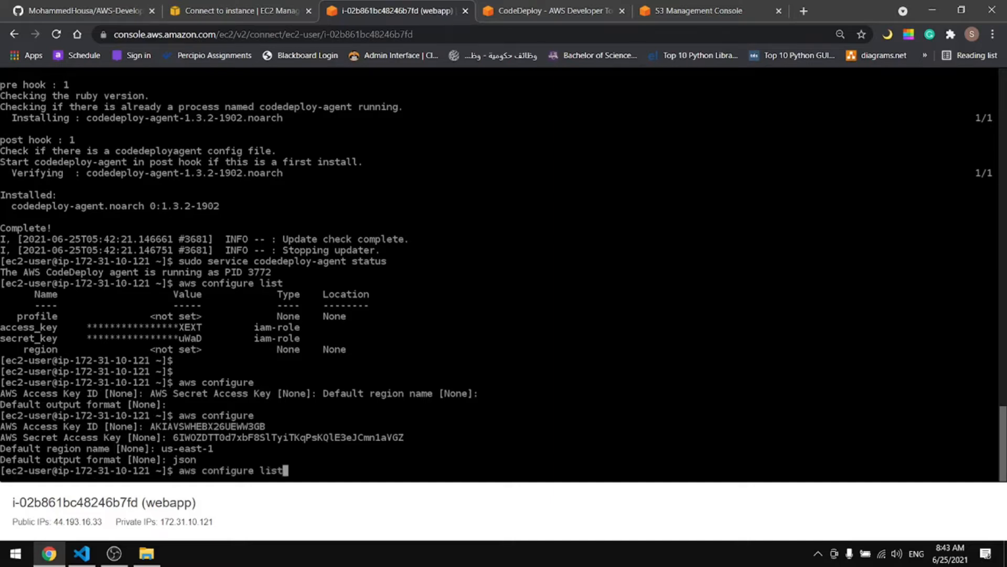
{"action": "key", "text": "Return"}
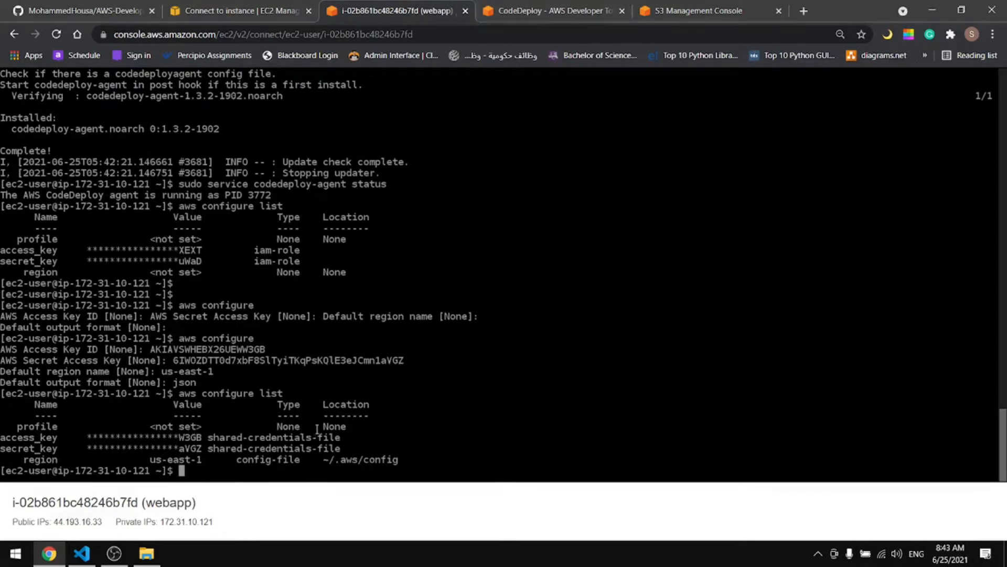
Step: Copy aws s3 ls from CodeDeploy.txt in Visual Studio Code and run it in the instance's terminal in Chrome
{"action": "key", "text": "alt+Tab"}
{"action": "triple_click", "coordinate": [220, 332]}
{"action": "key", "text": "ctrl+c"}
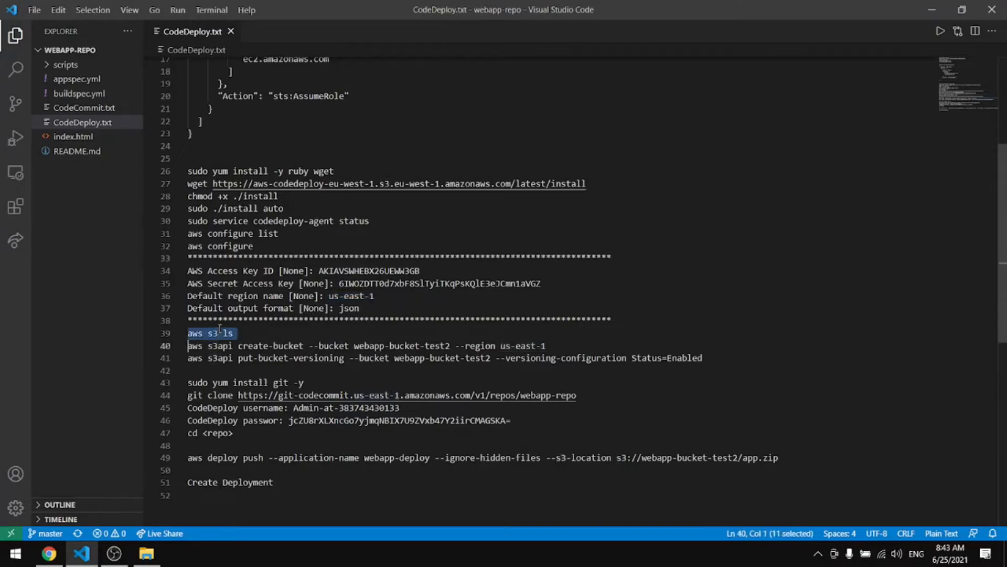
{"action": "key", "text": "alt+Tab"}
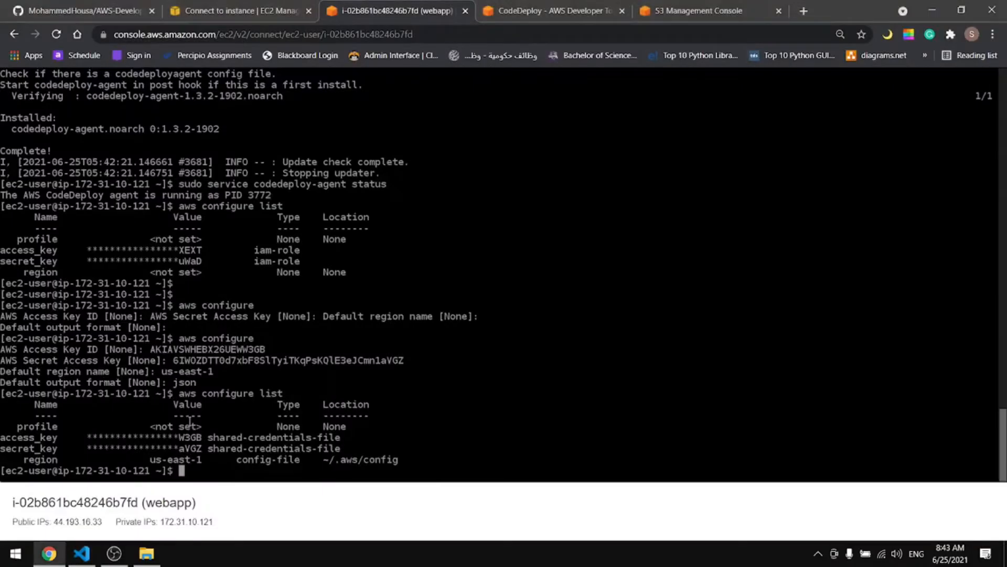
{"action": "key", "text": "ctrl+v"}
{"action": "key", "text": "Return"}
{"action": "key", "text": "Return"}
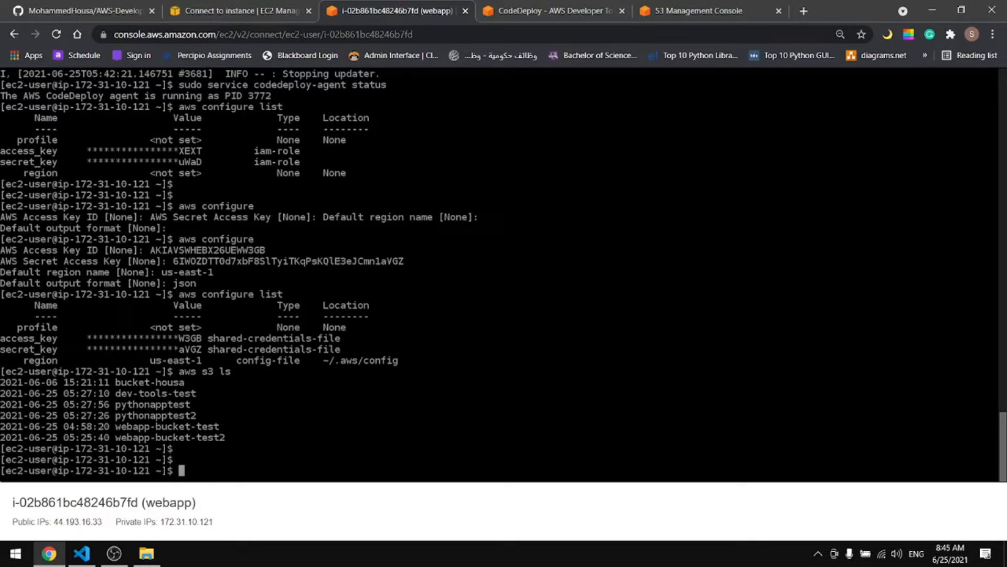
Step: Rerun aws s3 ls in the terminal to refresh the list of S3 buckets
{"action": "key", "text": "Up"}
{"action": "key", "text": "Up"}
{"action": "key", "text": "Down"}
{"action": "key", "text": "Return"}
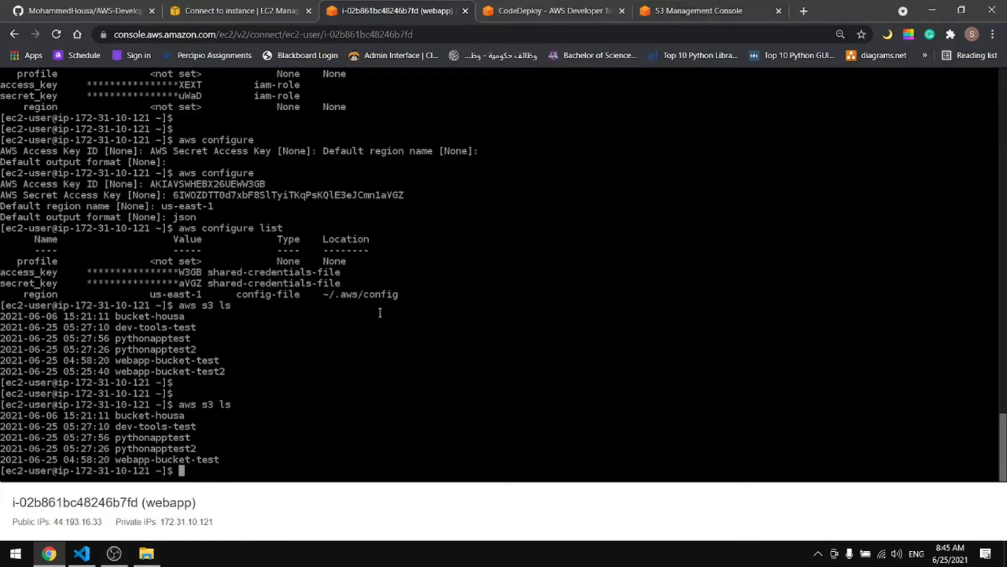
Step: Create the S3 bucket webapp-bucket-test2 in us-east-1 with the s3api command from Visual Studio Code's CodeDeploy.txt, and list the buckets in Chrome's terminal
{"action": "key", "text": "alt+Tab"}
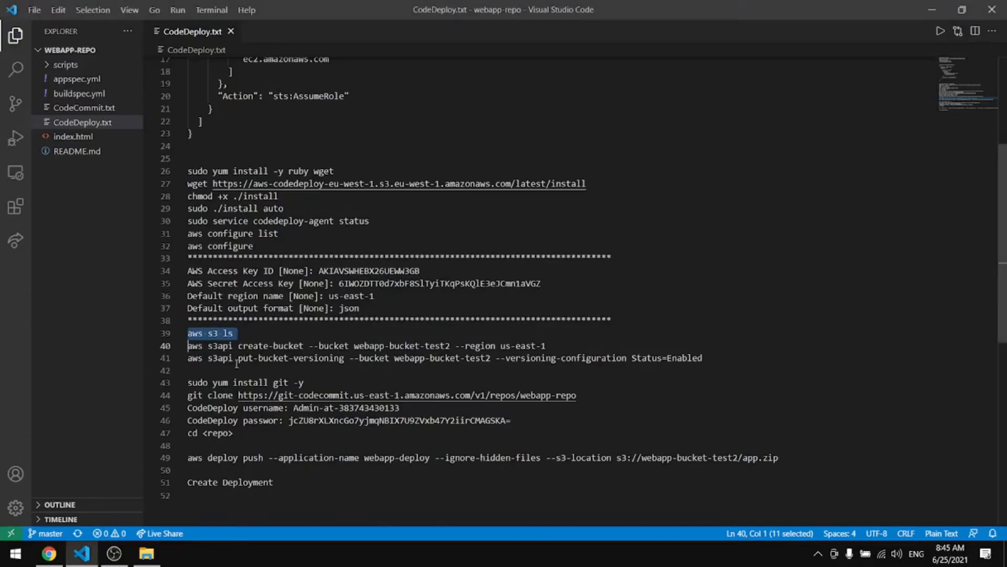
{"action": "triple_click", "coordinate": [252, 346]}
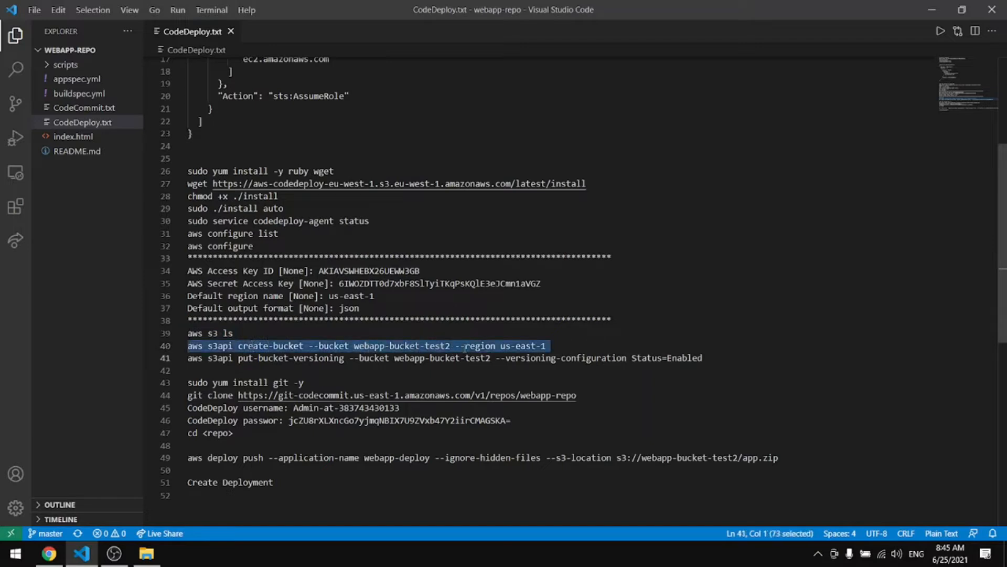
{"action": "key", "text": "alt+Tab"}
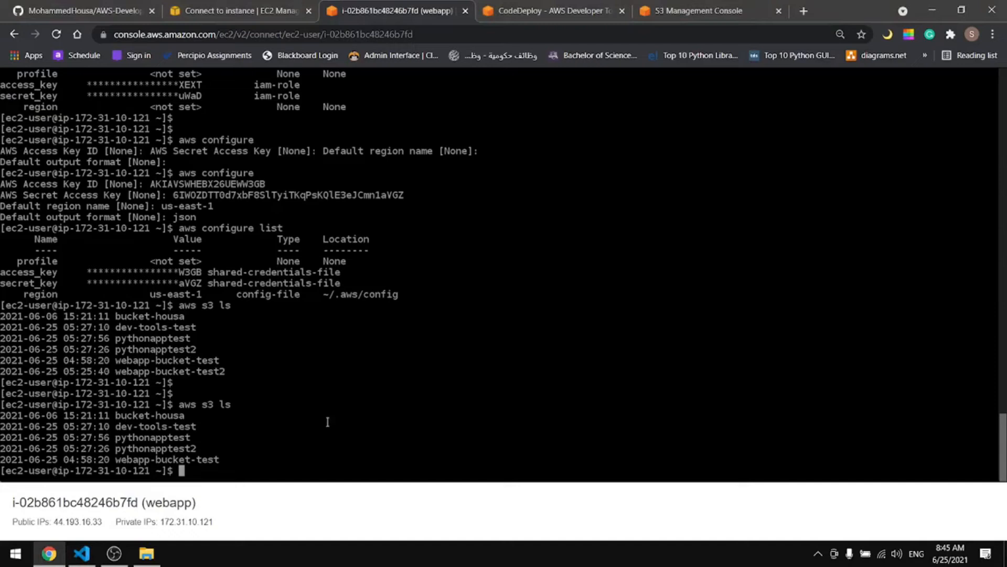
{"action": "type", "text": "aws s3api create-bucket --bucket webapp-bucket-test2 --region us-east-1"}
{"action": "key", "text": "Return"}
{"action": "key", "text": "Return"}
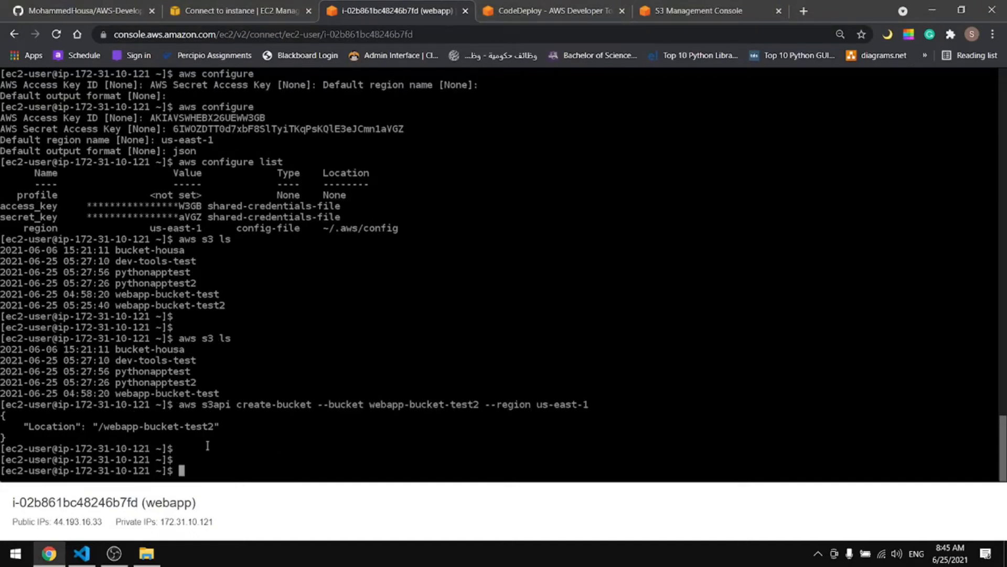
{"action": "type", "text": "aws s3 ls"}
{"action": "key", "text": "Return"}
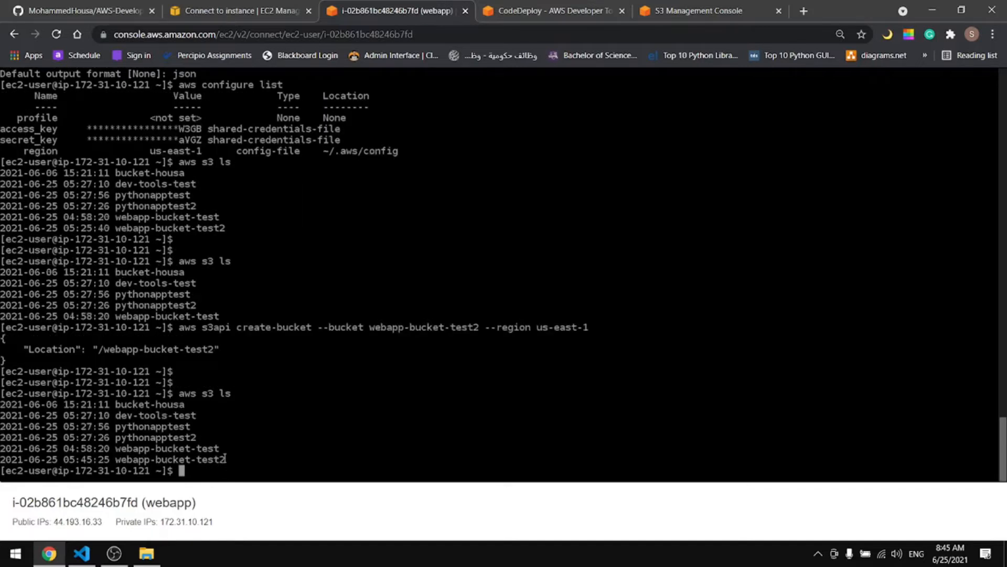
Step: Enable versioning on webapp-bucket-test2 by copying the put-bucket-versioning command from CodeDeploy.txt in Visual Studio Code and running it in Chrome's terminal
{"action": "key", "text": "alt+Tab"}
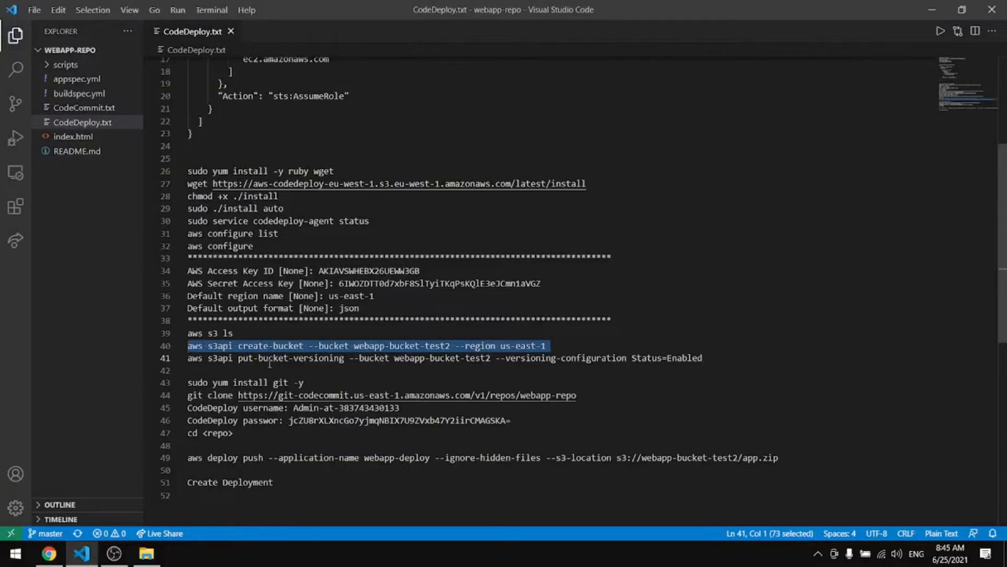
{"action": "triple_click", "coordinate": [266, 359]}
{"action": "key", "text": "ctrl+c"}
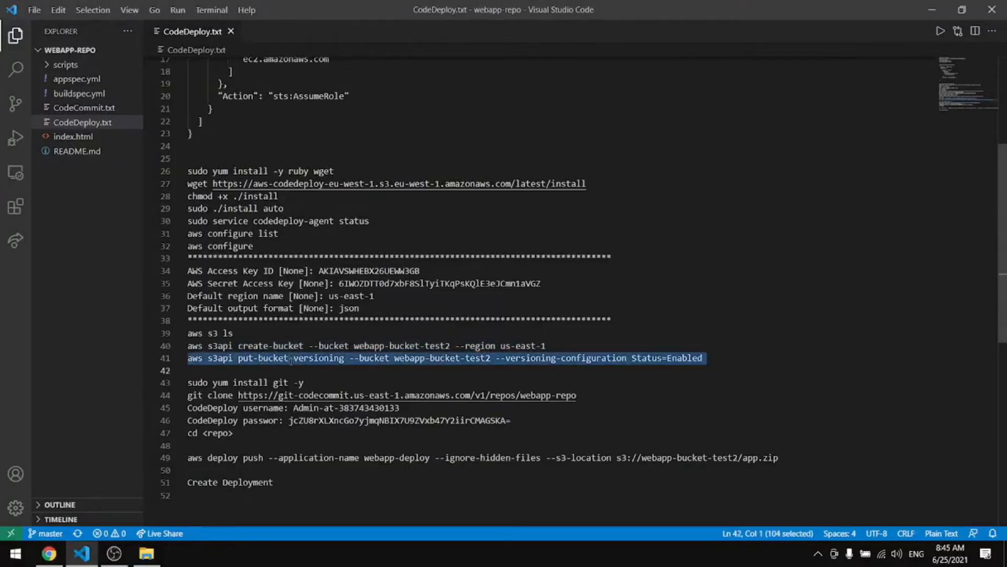
{"action": "key", "text": "alt+Tab"}
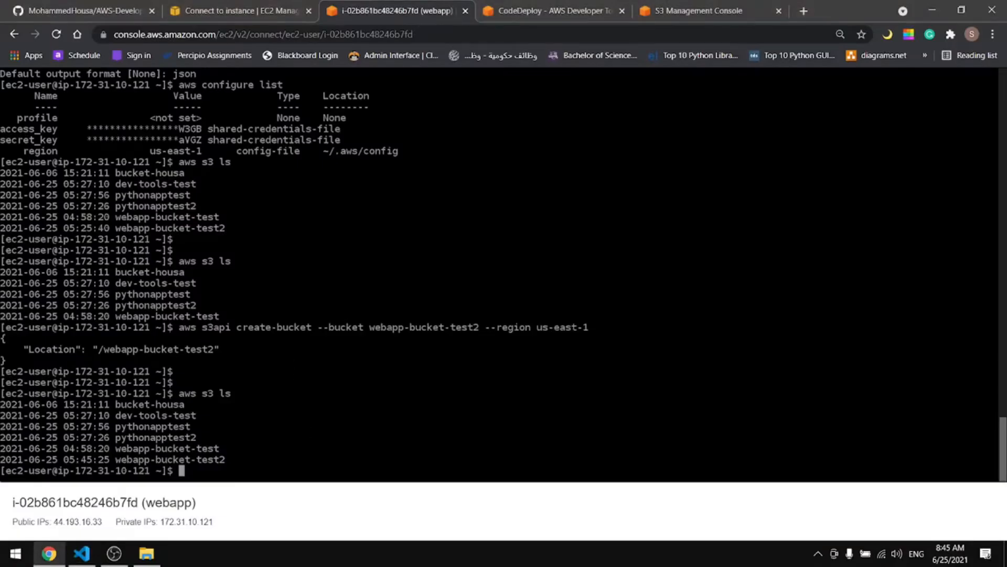
{"action": "key", "text": "ctrl+v"}
{"action": "key", "text": "Return"}
Step: Look up the Git install command in CodeDeploy.txt in Visual Studio Code and rerun the webapp-bucket-test2 versioning command in Chrome's terminal
{"action": "key", "text": "alt+Tab"}
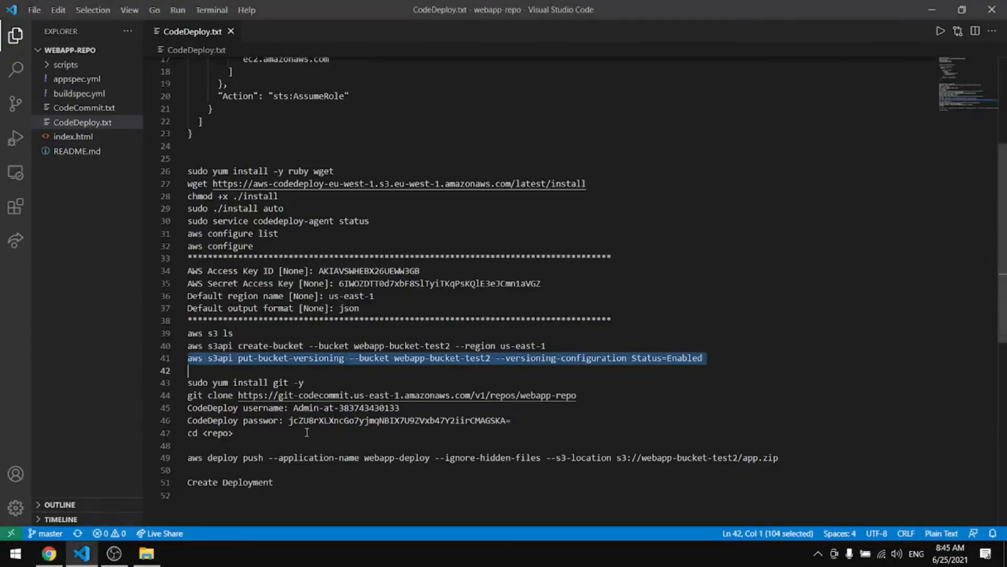
{"action": "triple_click", "coordinate": [250, 382]}
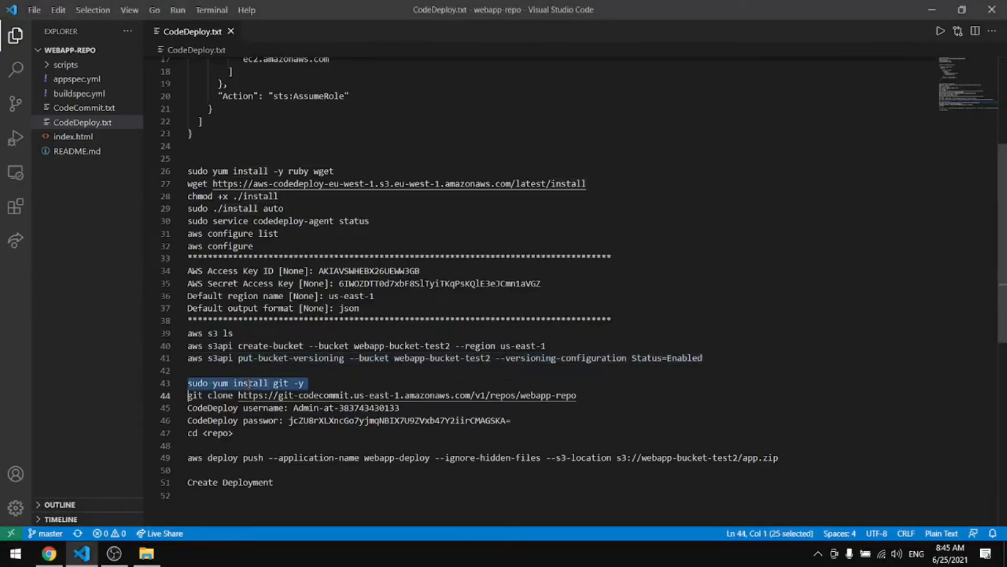
{"action": "key", "text": "alt+Tab"}
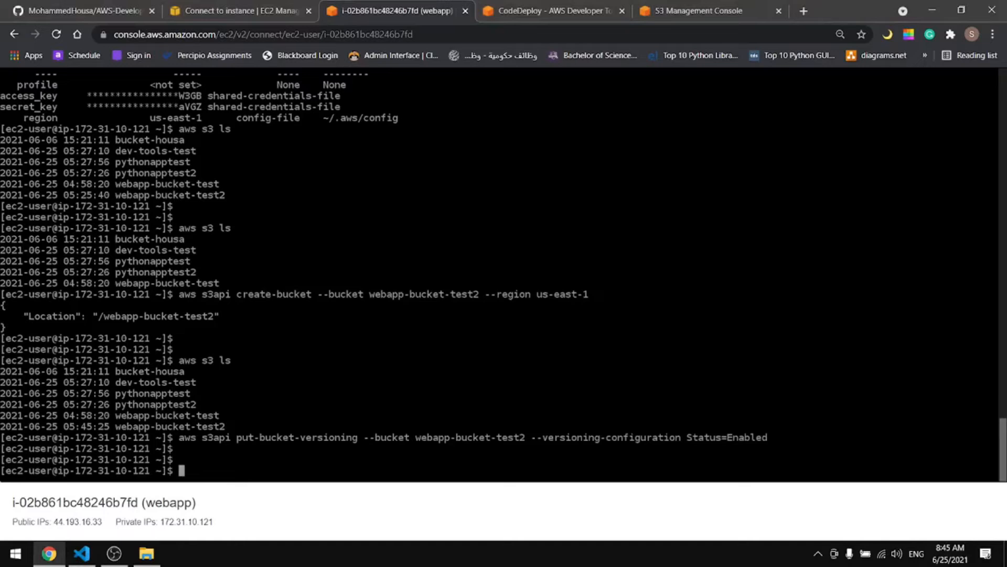
{"action": "key", "text": "Up"}
{"action": "key", "text": "Return"}
{"action": "key", "text": "Return"}
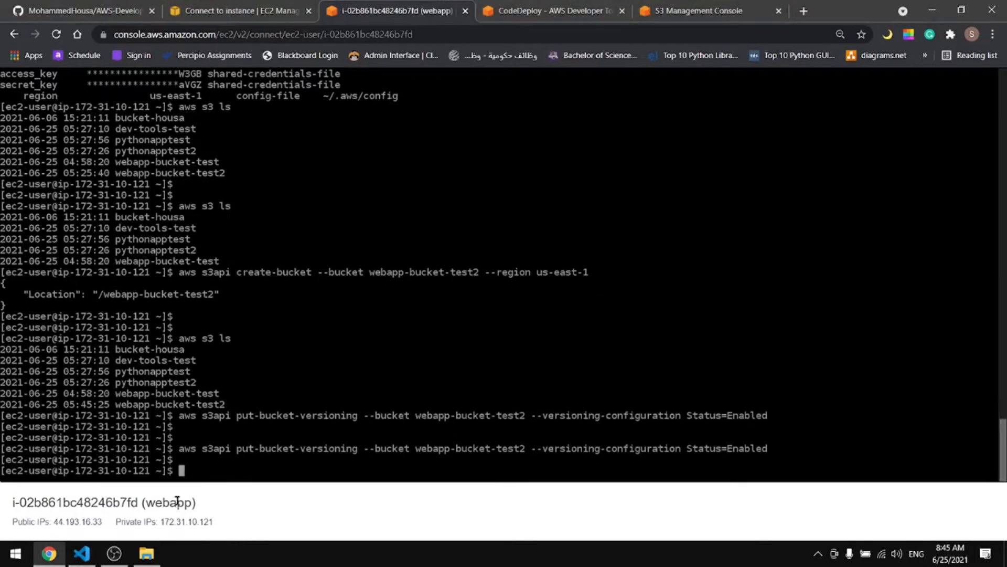
Step: Install Git on the instance by running sudo yum install git -y
{"action": "type", "text": "sudo yum instsall"}
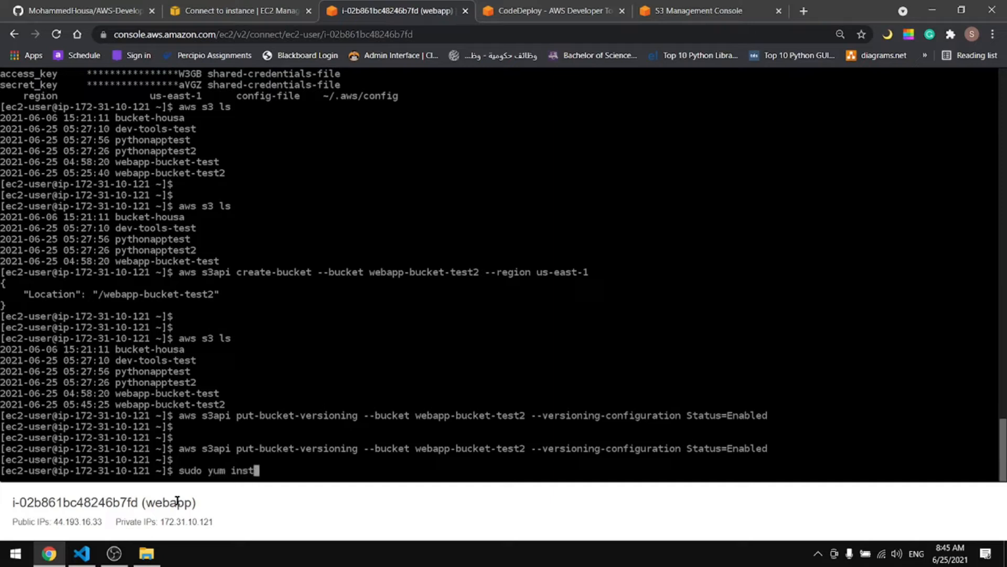
{"action": "key", "text": "BackSpace"}
{"action": "key", "text": "BackSpace"}
{"action": "key", "text": "BackSpace"}
{"action": "key", "text": "BackSpace"}
{"action": "type", "text": "alllgit -y"}
{"action": "key", "text": "Return"}
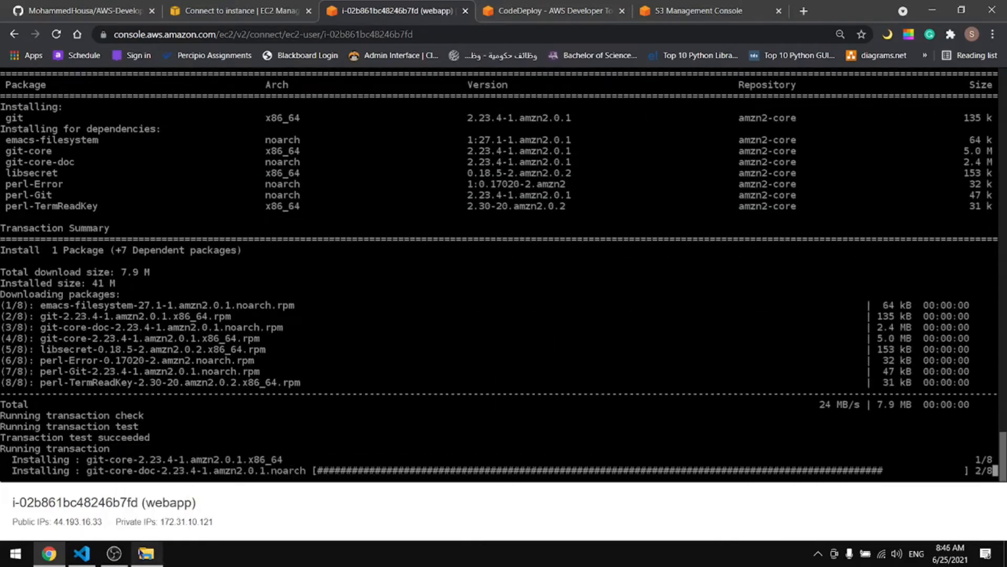
Step: Copy the git clone command for the CodeCommit webapp-repo from CodeDeploy.txt in Visual Studio Code and run it in Chrome's terminal
{"action": "key", "text": "alt+Tab"}
{"action": "triple_click", "coordinate": [231, 394]}
{"action": "key", "text": "ctrl+c"}
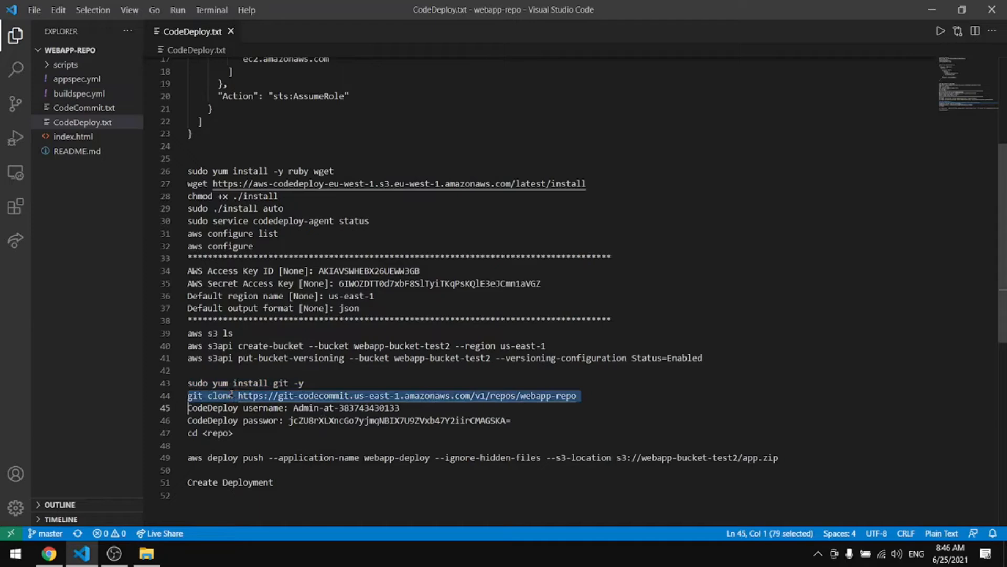
{"action": "key", "text": "alt+Tab"}
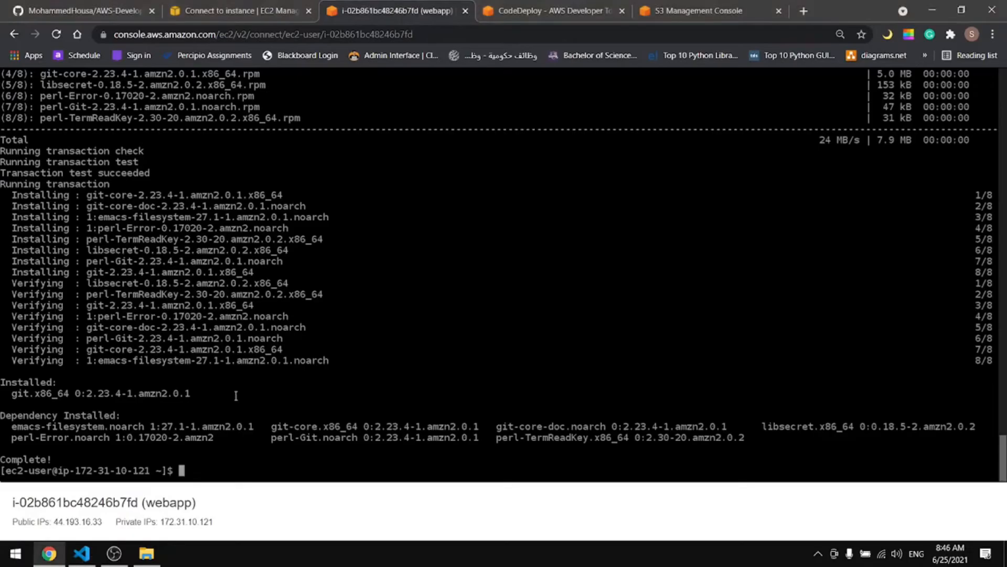
{"action": "key", "text": "ctrl+v"}
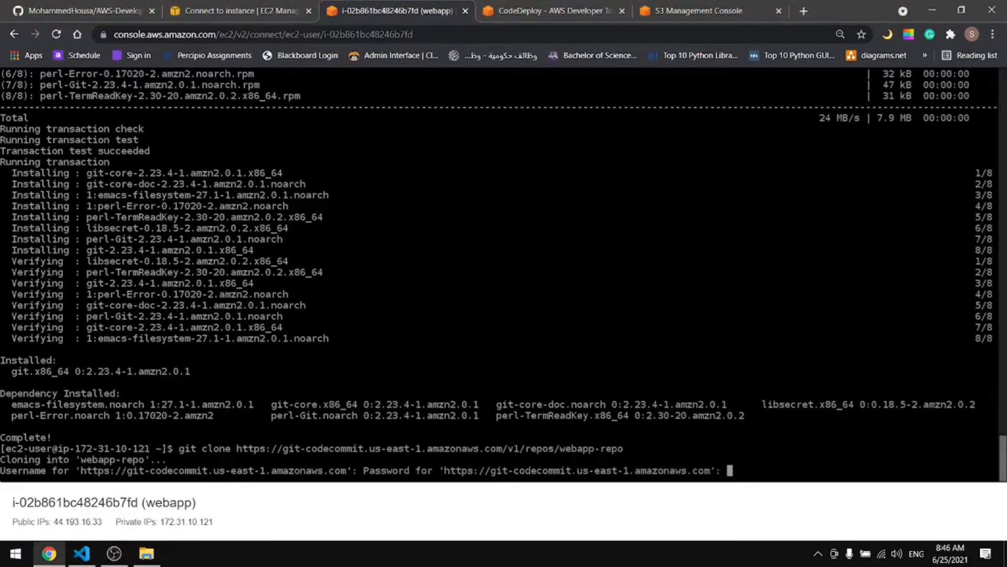
Step: Copy the username from CodeDeploy.txt in Visual Studio Code and enter it in a rerun of the git clone command in Chrome's terminal
{"action": "key", "text": "alt+Tab"}
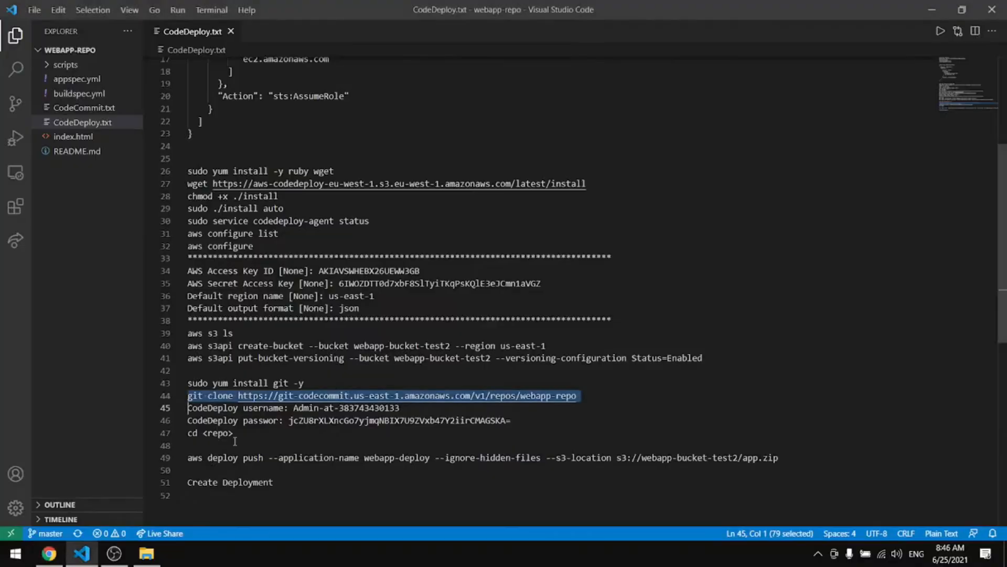
{"action": "left_click_drag", "start_coordinate": [406, 408], "coordinate": [295, 409]}
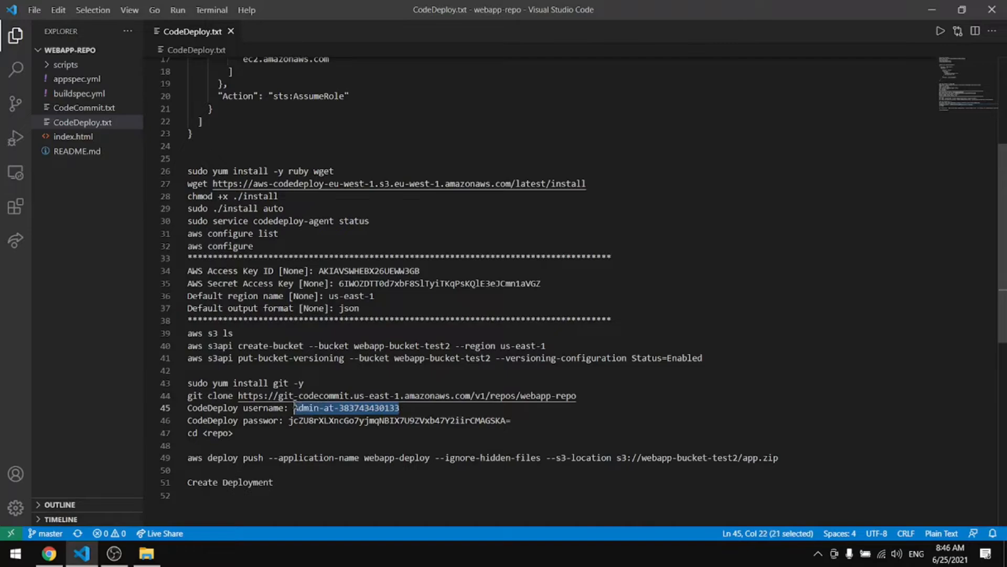
{"action": "key", "text": "ctrl+c"}
{"action": "key", "text": "alt+Tab"}
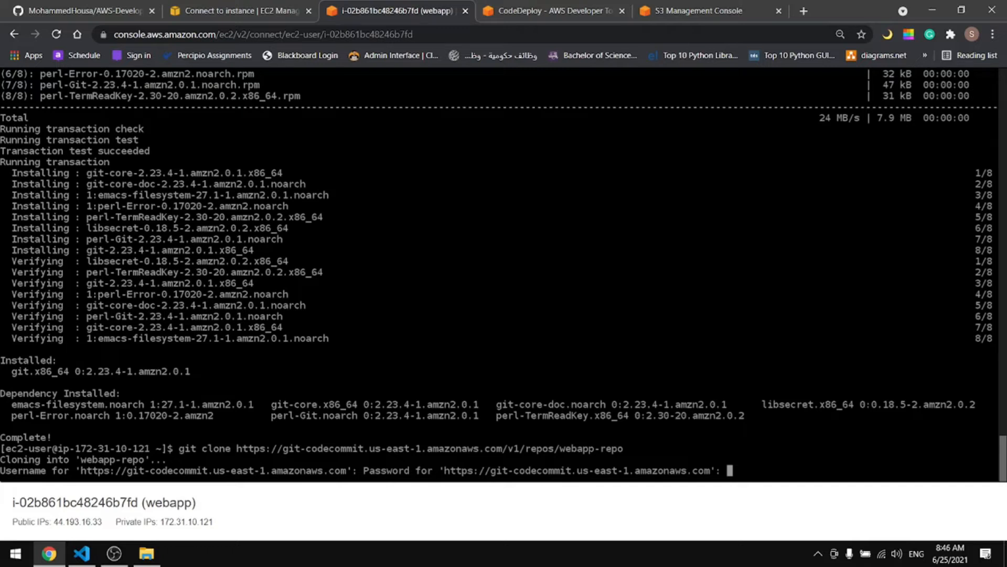
{"action": "key", "text": "Return"}
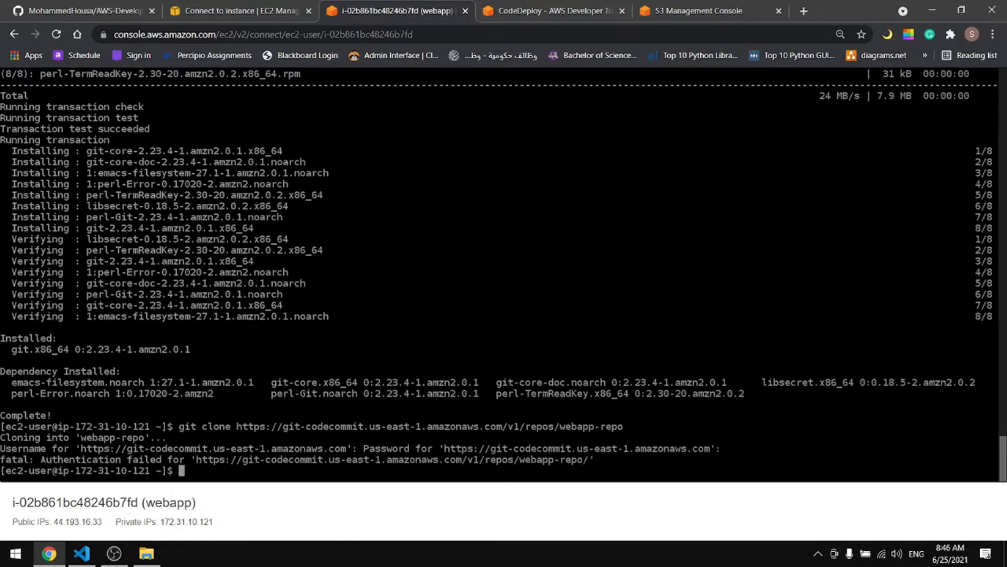
{"action": "key", "text": "Up"}
{"action": "key", "text": "Return"}
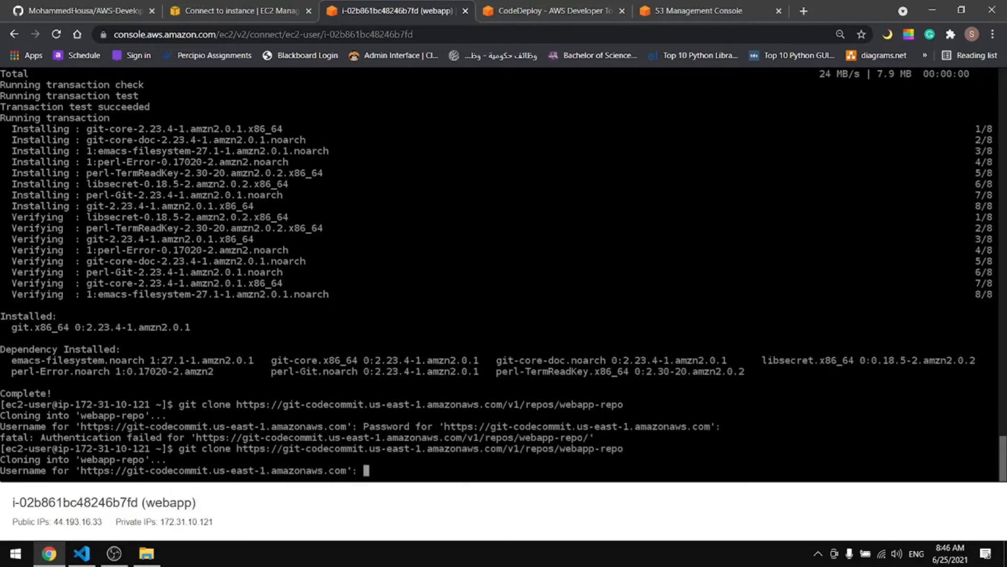
{"action": "key", "text": "ctrl+v"}
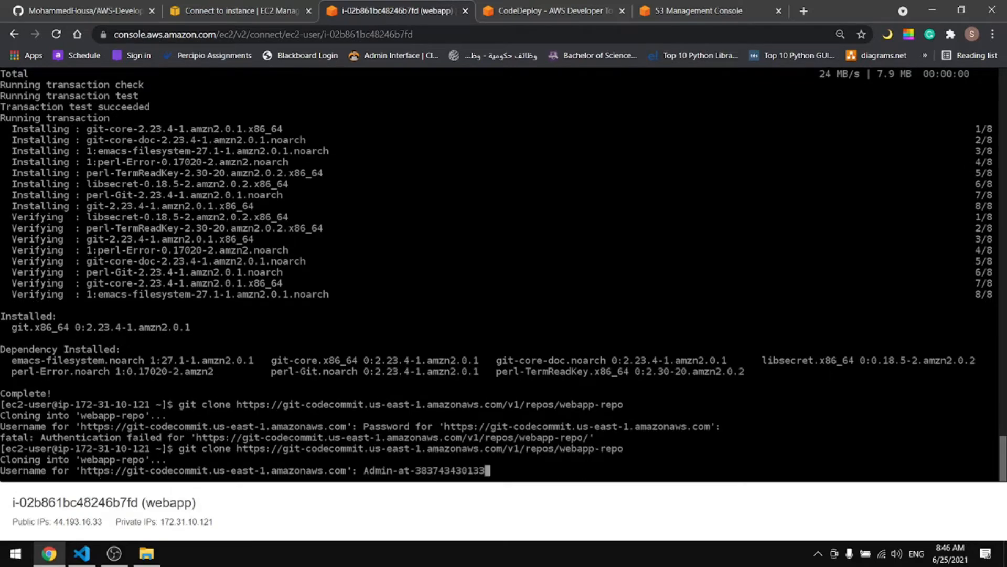
{"action": "key", "text": "Return"}
Step: Copy the repository password from CodeDeploy.txt in Visual Studio Code and enter it in Chrome's terminal to clone webapp-repo
{"action": "key", "text": "alt+Tab"}
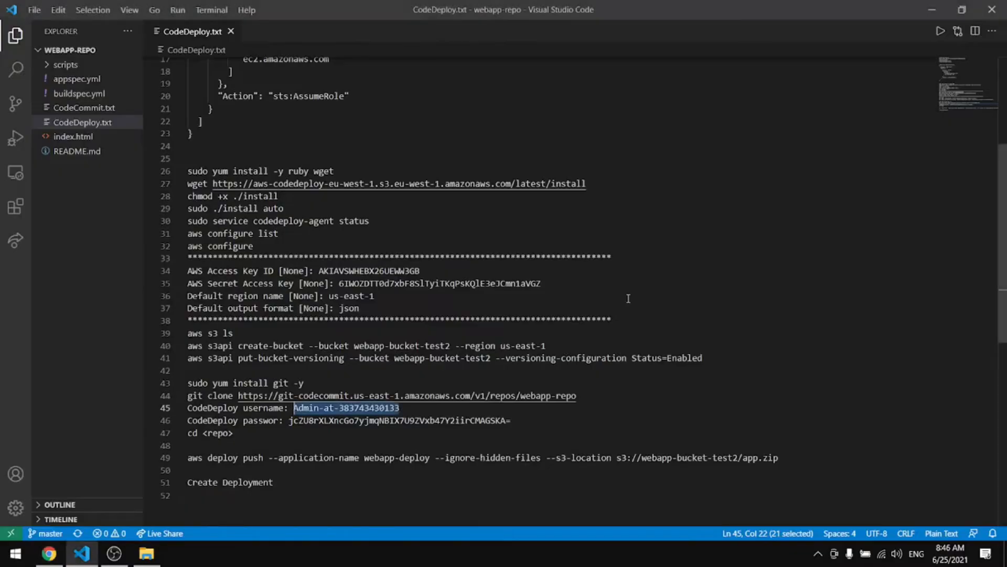
{"action": "double_click", "coordinate": [418, 422]}
{"action": "left_click_drag", "start_coordinate": [507, 420], "coordinate": [290, 422]}
{"action": "key", "text": "alt+Tab"}
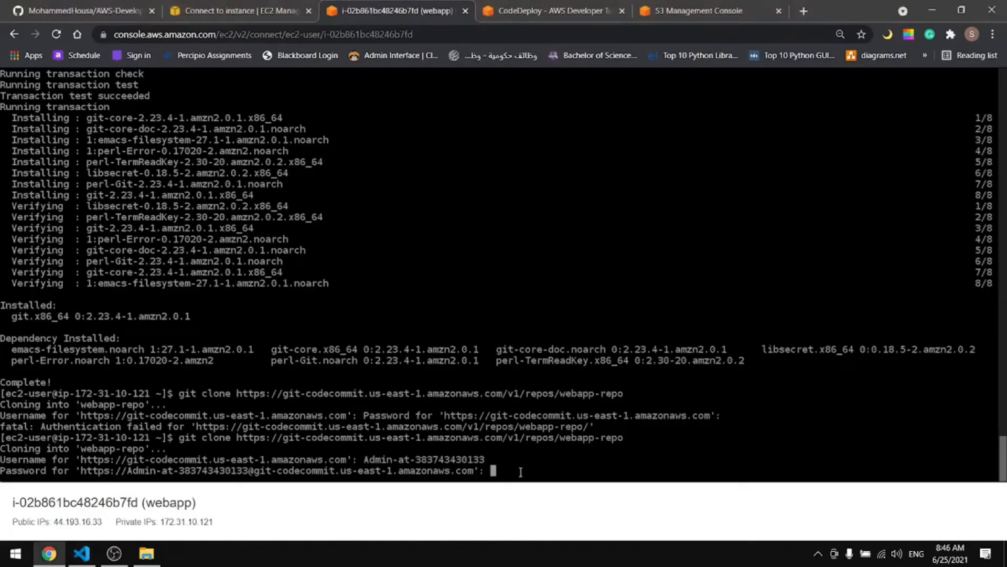
{"action": "key", "text": "ctrl+v"}
{"action": "key", "text": "Return"}
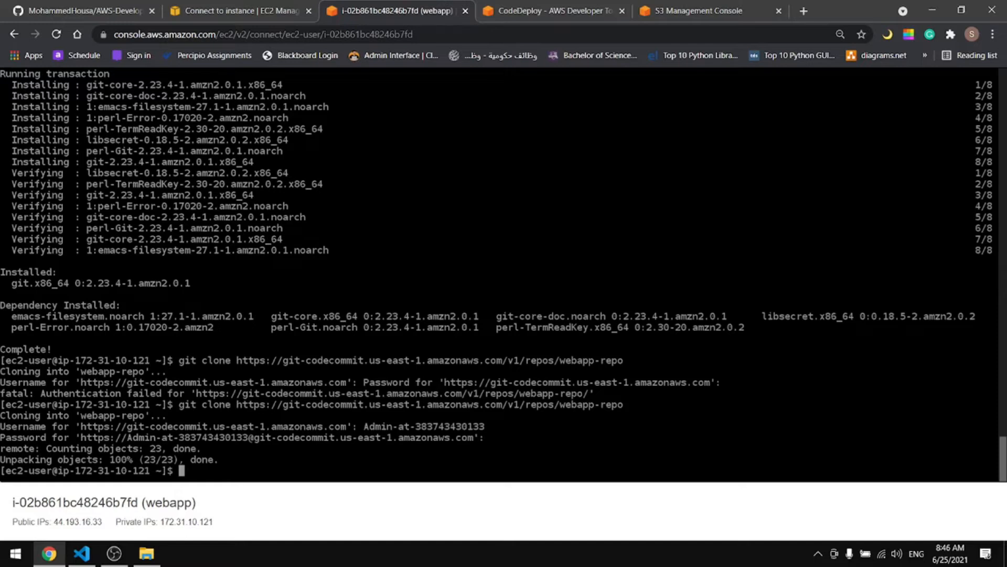
Step: List the home directory's contents and change into the webapp-repo directory
{"action": "type", "text": "ls"}
{"action": "key", "text": "Return"}
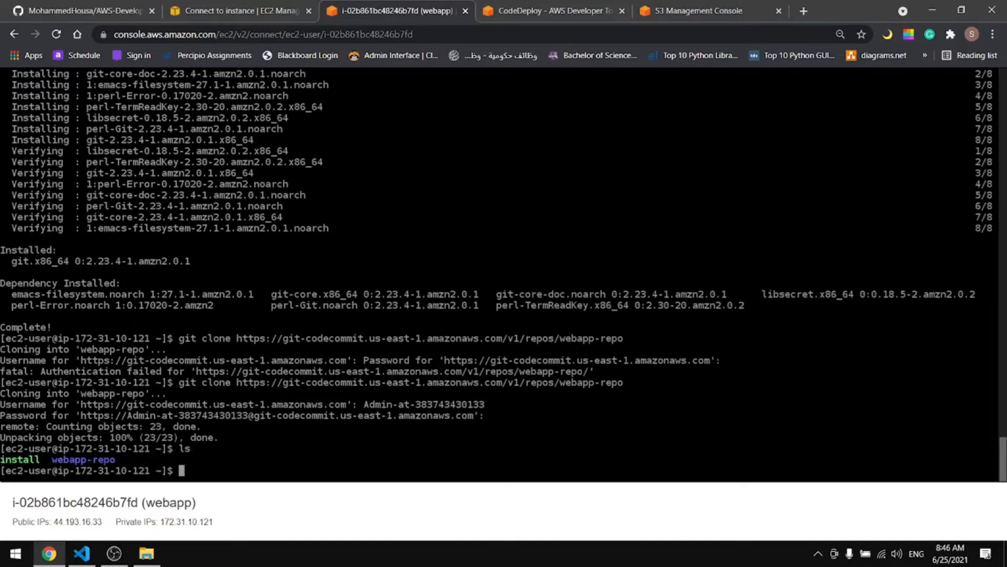
{"action": "type", "text": "cd webapp-repo/"}
{"action": "key", "text": "Return"}
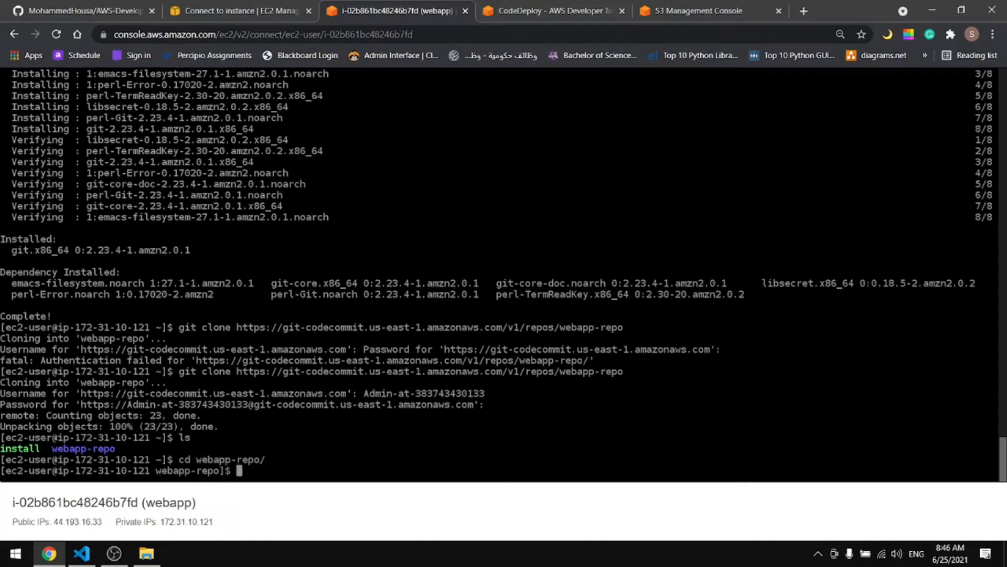
Step: List the files in the webapp-repo directory and clear the terminal
{"action": "type", "text": "ls"}
{"action": "key", "text": "Return"}
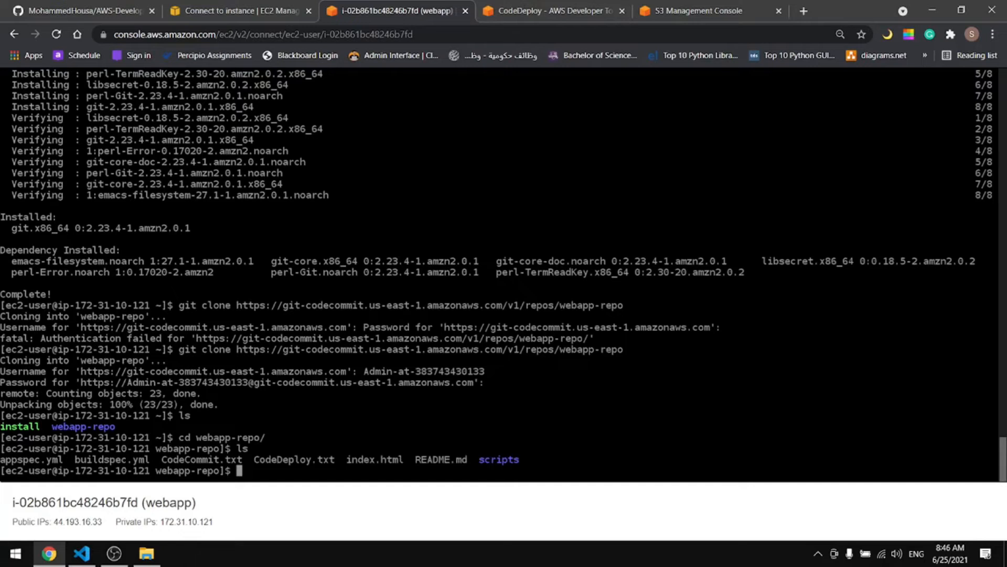
{"action": "key", "text": "ctrl+l"}
Step: Try to push the revision by copying the aws deploy push command from CodeDeploy.txt in Visual Studio Code and running it in Chrome's terminal
{"action": "key", "text": "alt+Tab"}
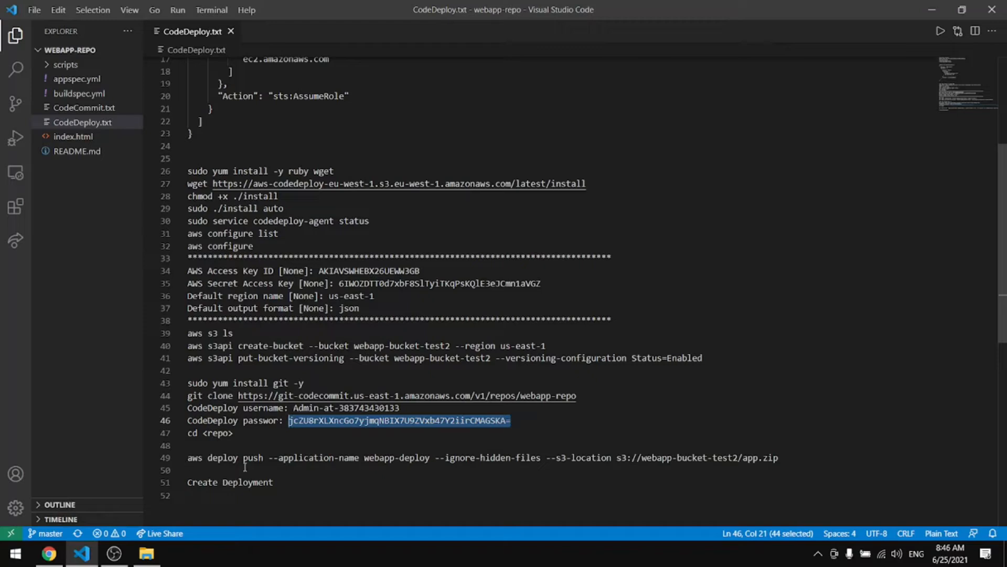
{"action": "triple_click", "coordinate": [301, 457]}
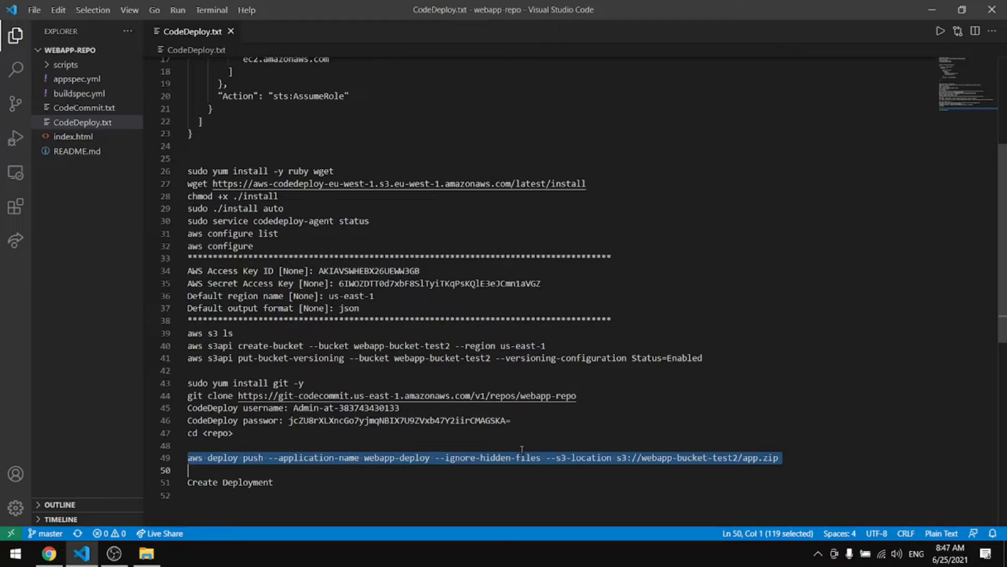
{"action": "key", "text": "alt+Tab"}
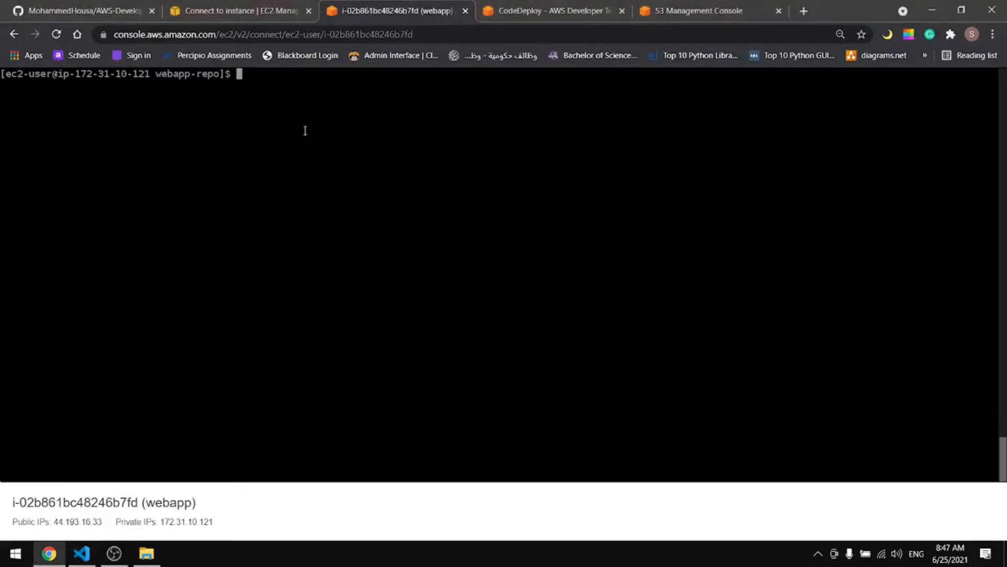
{"action": "key", "text": "ctrl+v"}
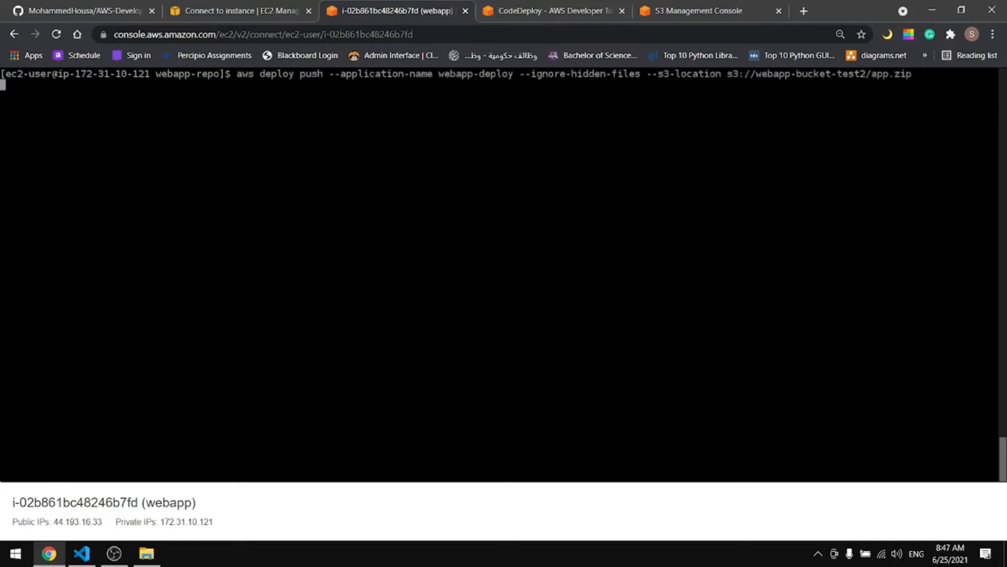
{"action": "key", "text": "Return"}
{"action": "key", "text": "Return"}
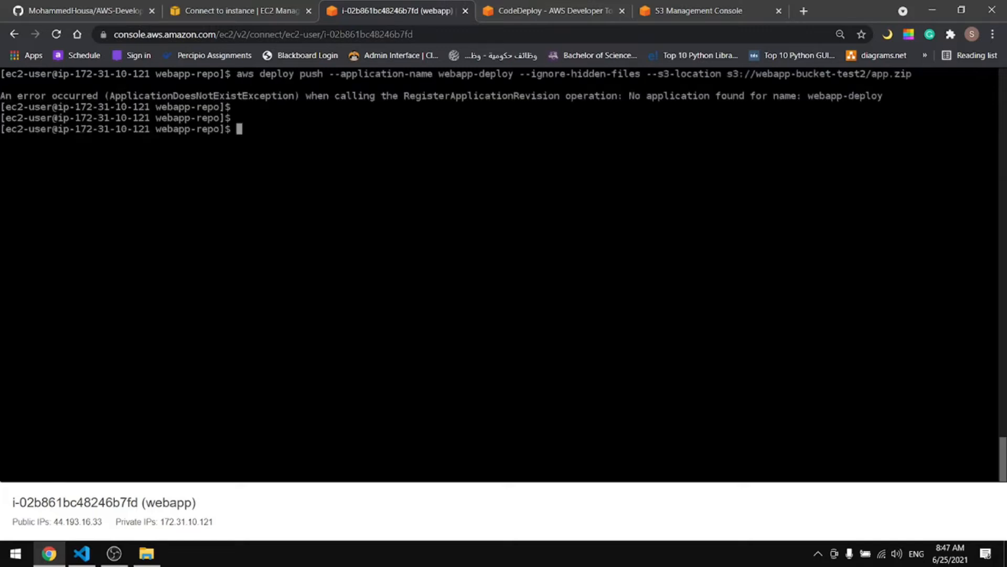
{"action": "key", "text": "Return"}
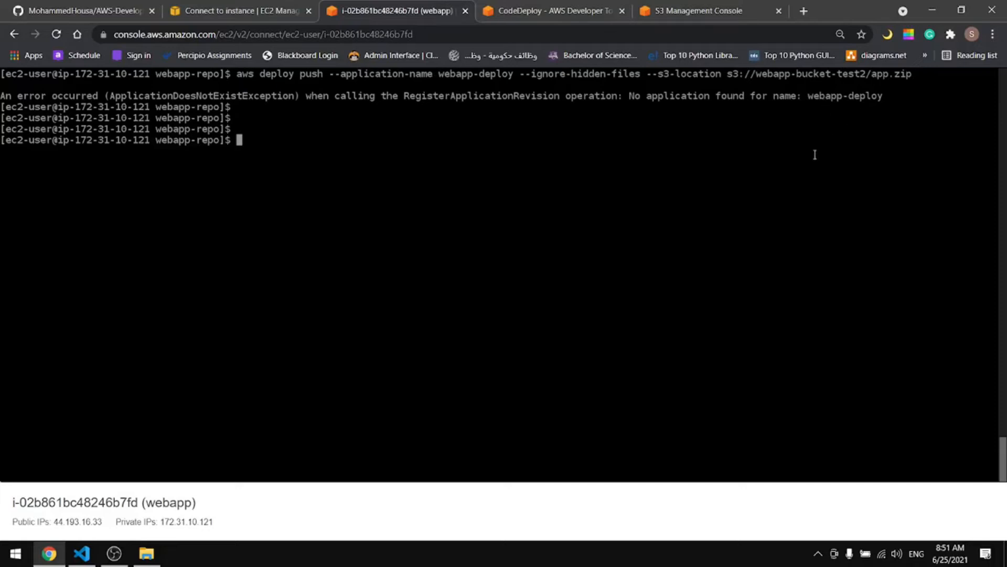
Step: In Visual Studio Code, change the application name in CodeDeploy.txt's aws deploy push command to webapp and save the file
{"action": "key", "text": "alt+Tab"}
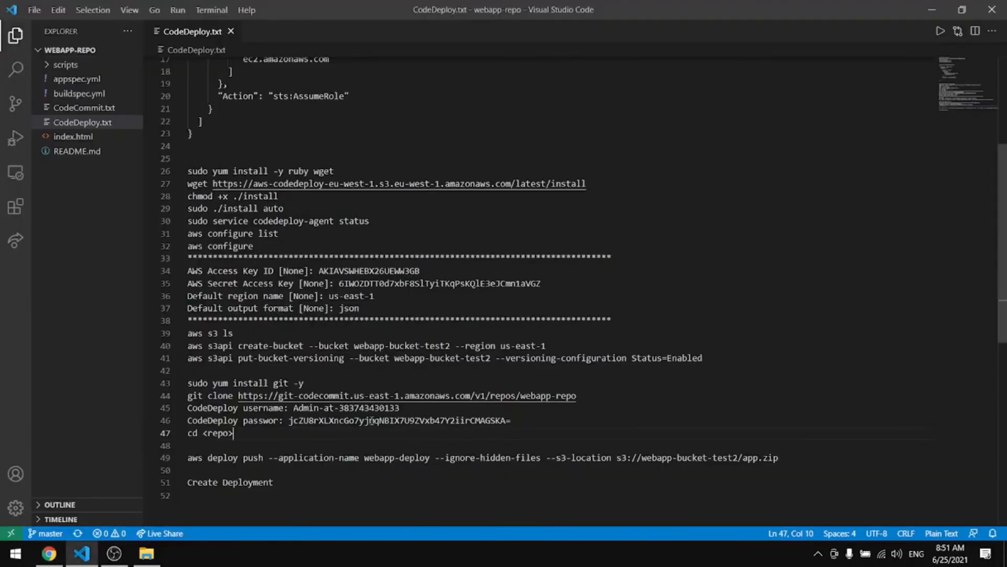
{"action": "left_click", "coordinate": [414, 458]}
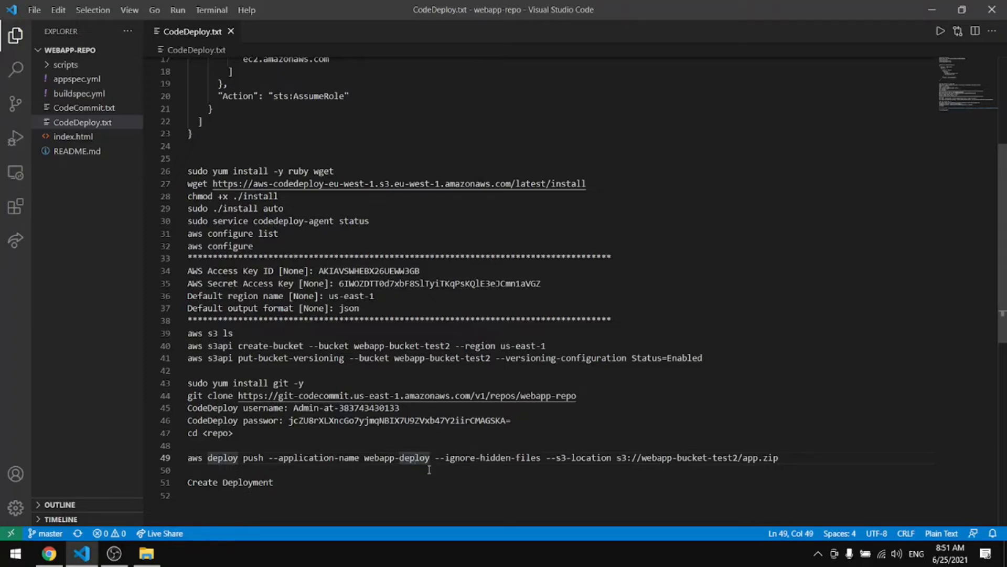
{"action": "key", "text": "BackSpace"}
{"action": "key", "text": "BackSpace"}
{"action": "key", "text": "BackSpace"}
{"action": "key", "text": "BackSpace"}
{"action": "key", "text": "BackSpace"}
{"action": "key", "text": "BackSpace"}
{"action": "key", "text": "BackSpace"}
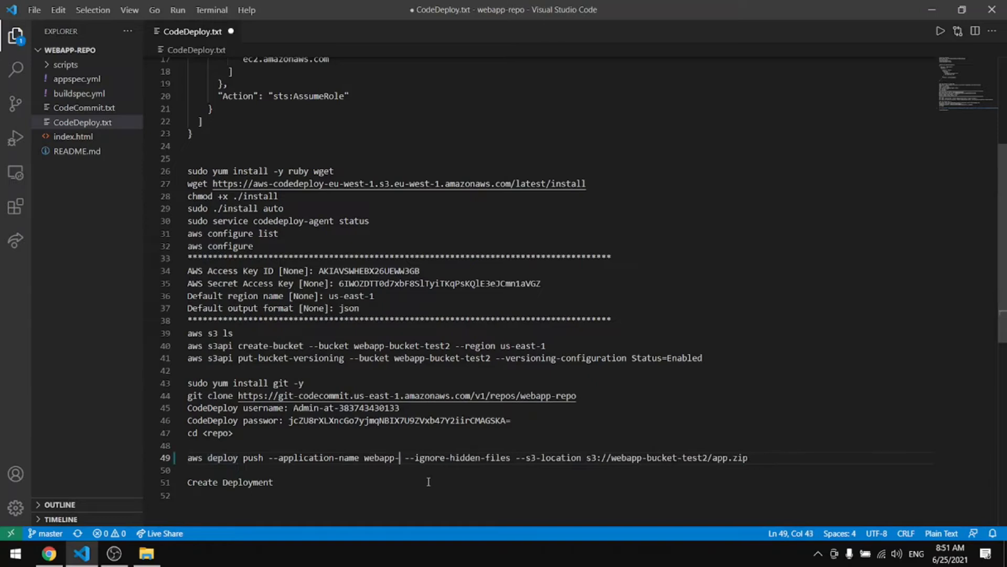
{"action": "key", "text": "ctrl+s"}
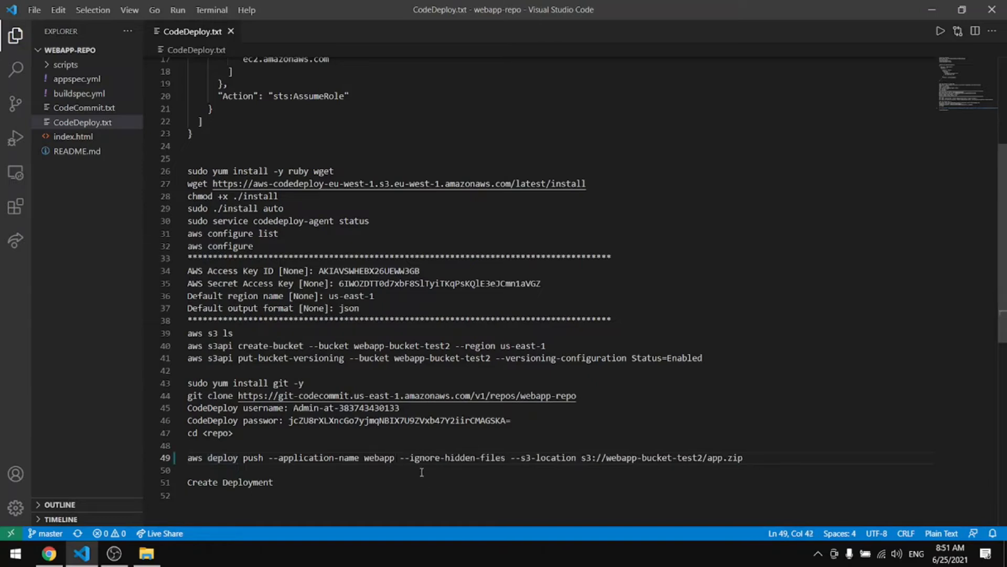
Step: Copy the corrected aws deploy push command and run it in Chrome's terminal to push the revision to s3://webapp-bucket-test2/app.zip
{"action": "triple_click", "coordinate": [408, 460]}
{"action": "key", "text": "ctrl+c"}
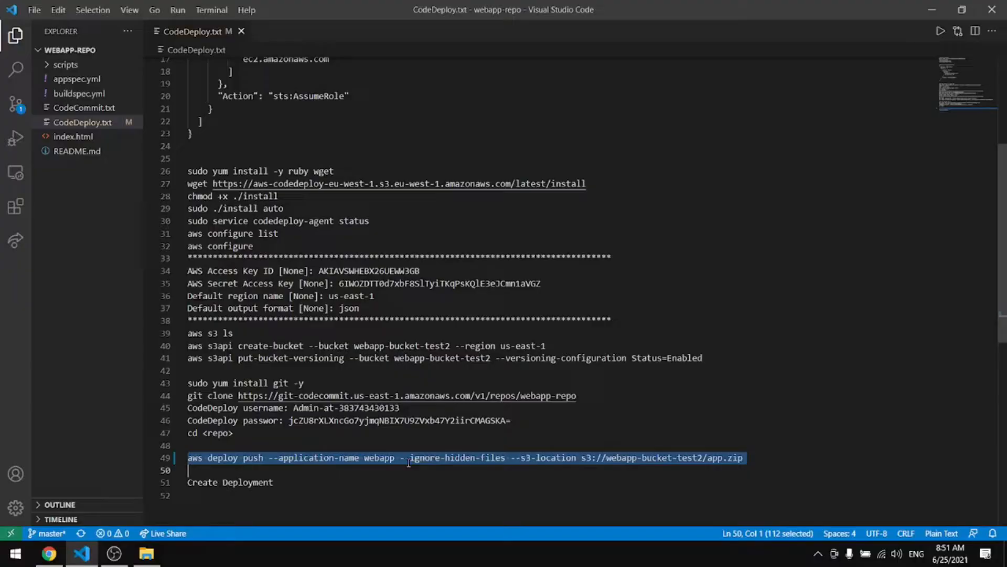
{"action": "key", "text": "alt+Tab"}
{"action": "key", "text": "ctrl+v"}
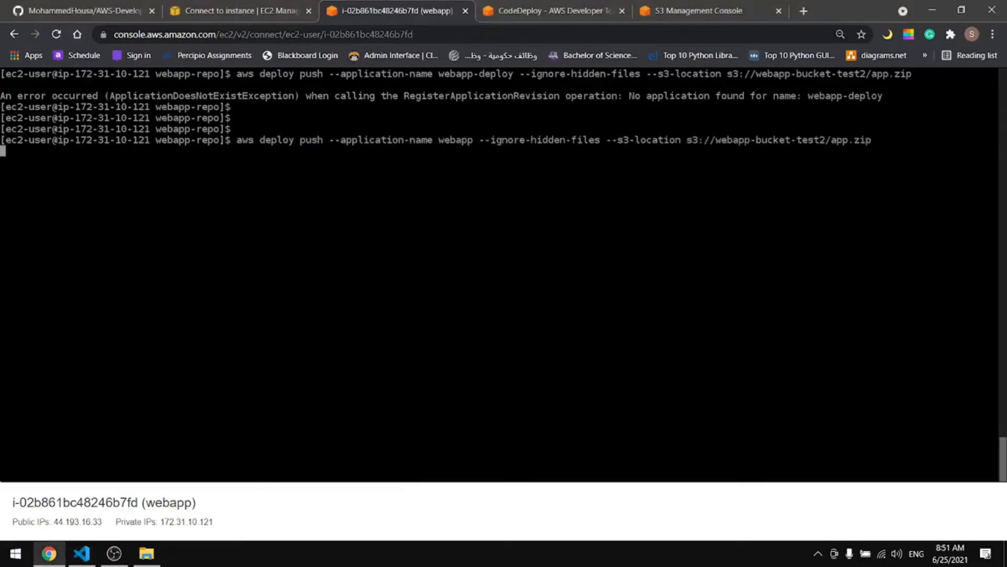
{"action": "key", "text": "Return"}
{"action": "key", "text": "Return"}
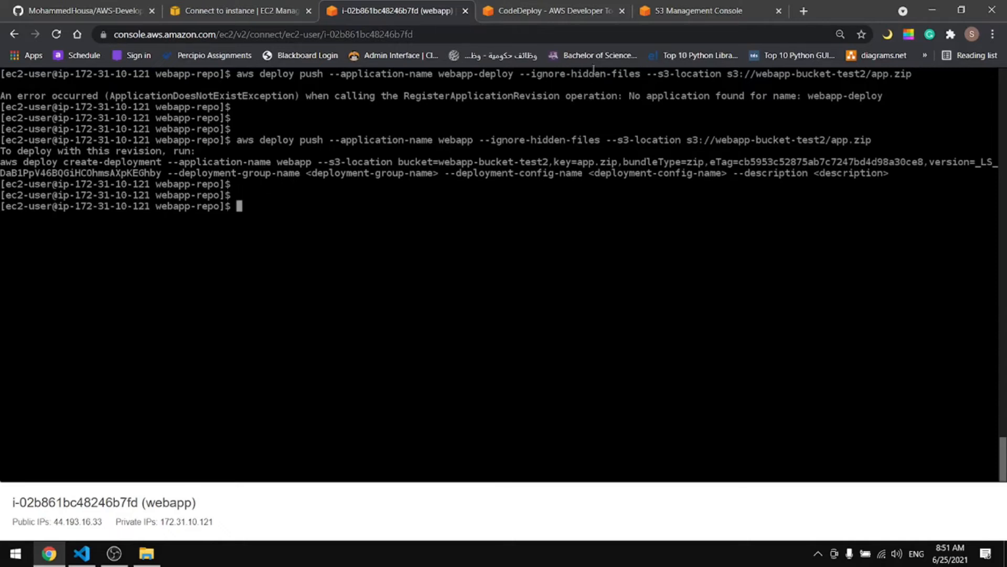
{"action": "left_click", "coordinate": [559, 14]}
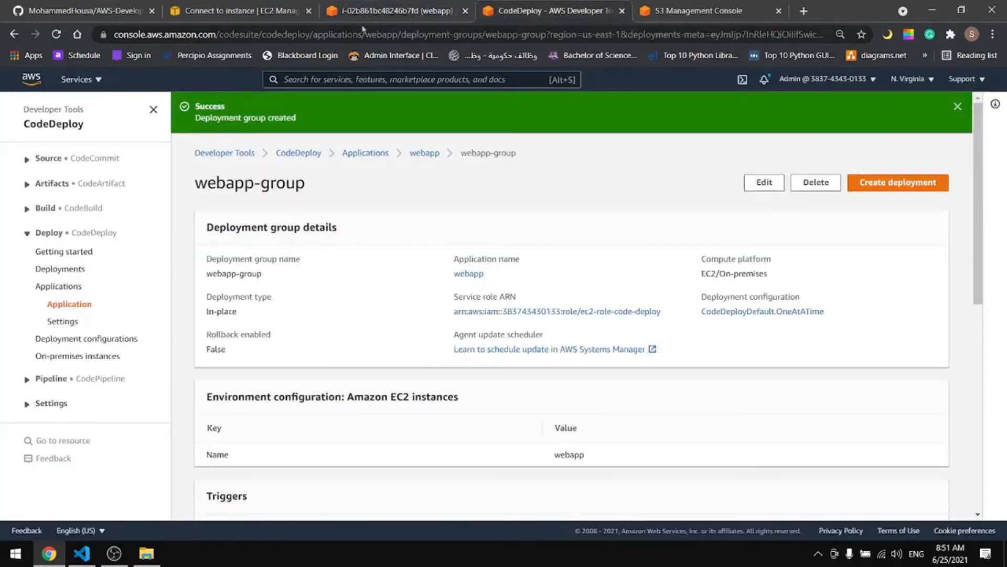
{"action": "left_click", "coordinate": [256, 12]}
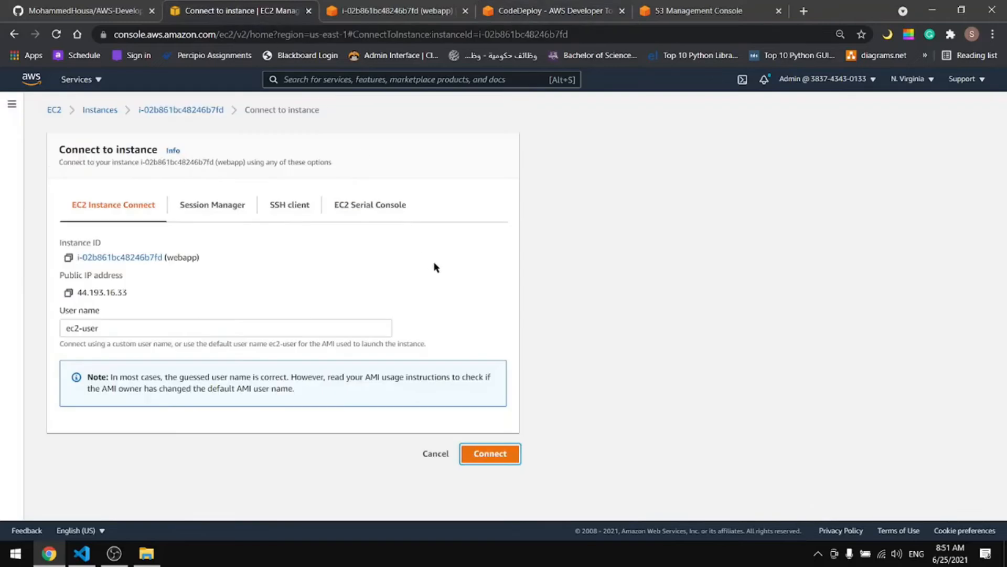
{"action": "key", "text": "alt+Tab"}
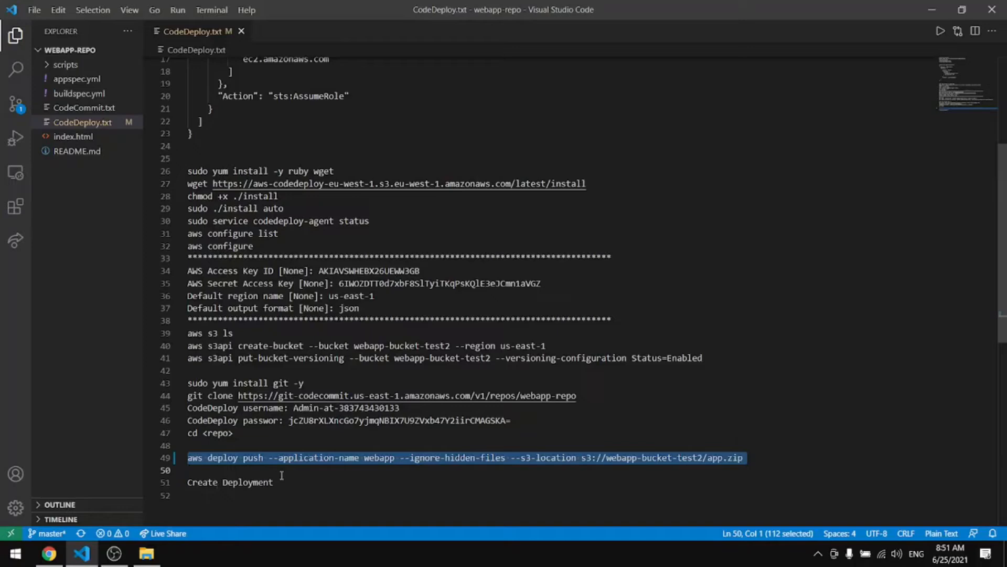
{"action": "key", "text": "alt+Tab"}
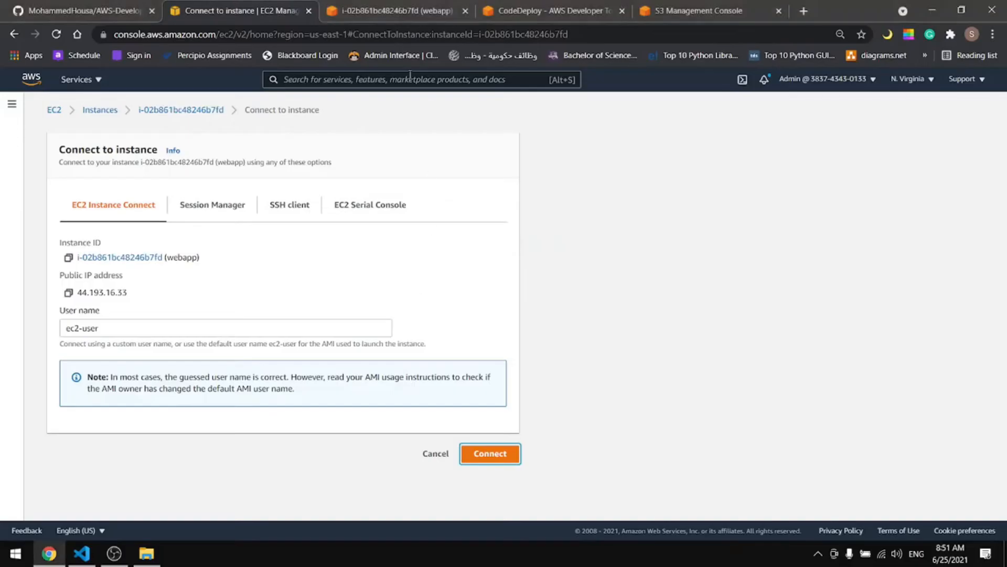
Step: Create a CodeDeploy deployment for webapp-group using the Amazon S3 revision of app.zip in webapp-bucket-test2
{"action": "left_click", "coordinate": [524, 10]}
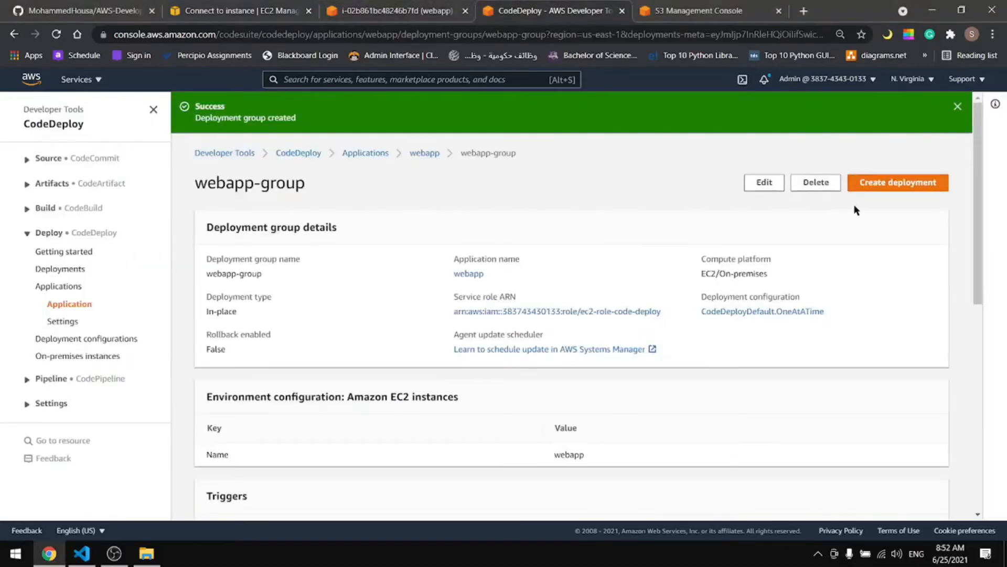
{"action": "left_click", "coordinate": [882, 189]}
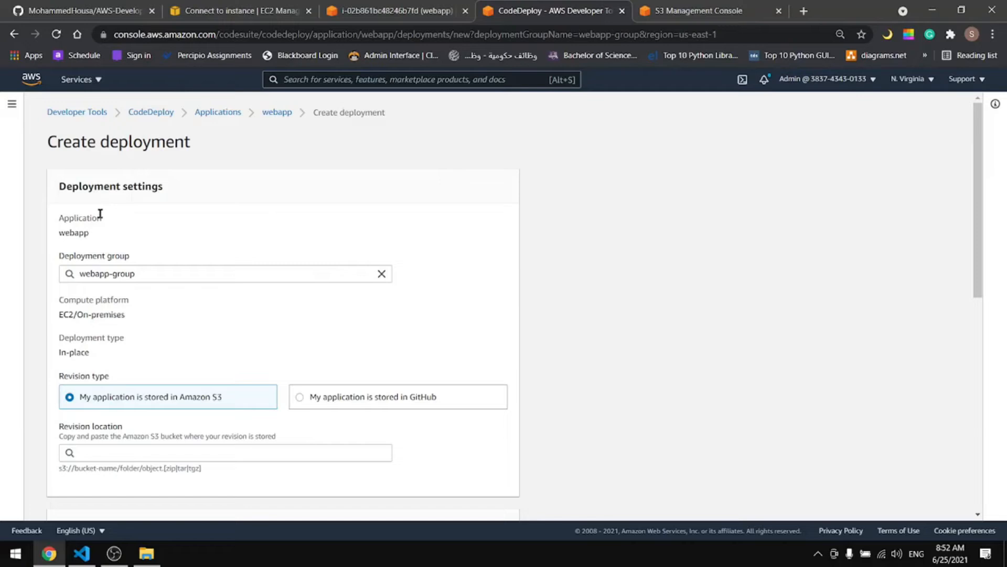
{"action": "left_click", "coordinate": [140, 274]}
{"action": "scroll", "coordinate": [138, 267], "scroll_direction": "down", "scroll_amount": 1}
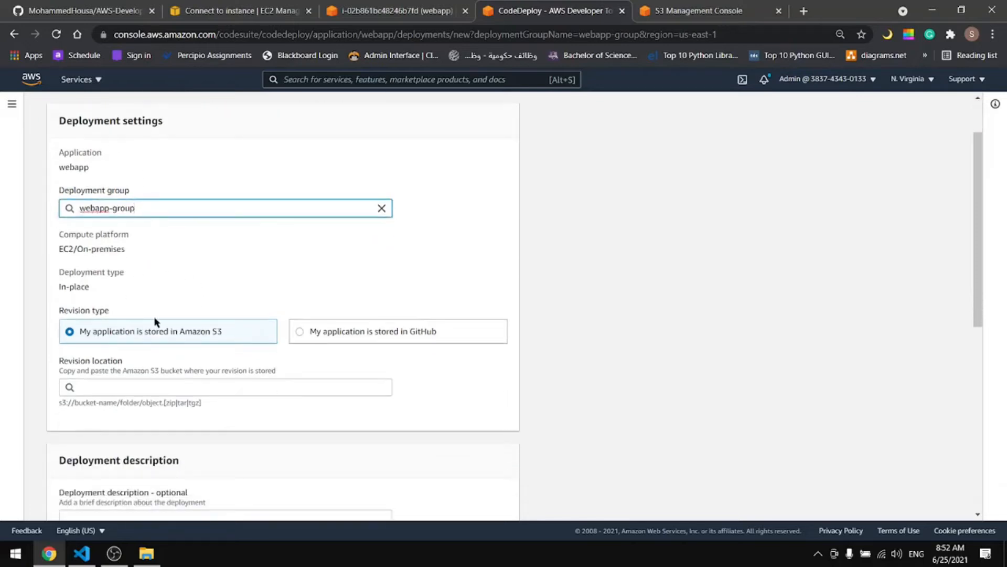
{"action": "left_click", "coordinate": [123, 391]}
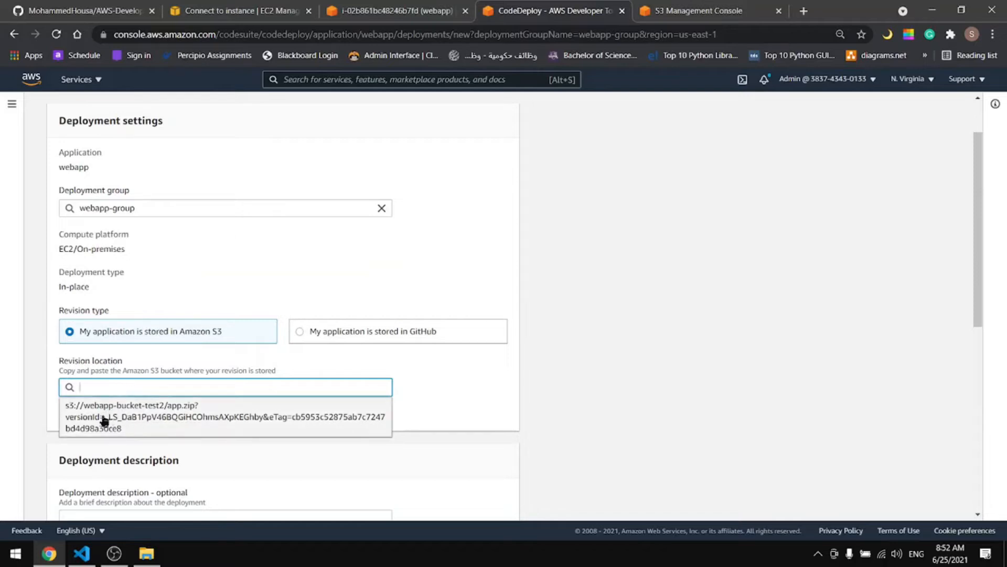
{"action": "left_click", "coordinate": [133, 417]}
{"action": "scroll", "coordinate": [180, 353], "scroll_direction": "down", "scroll_amount": 3}
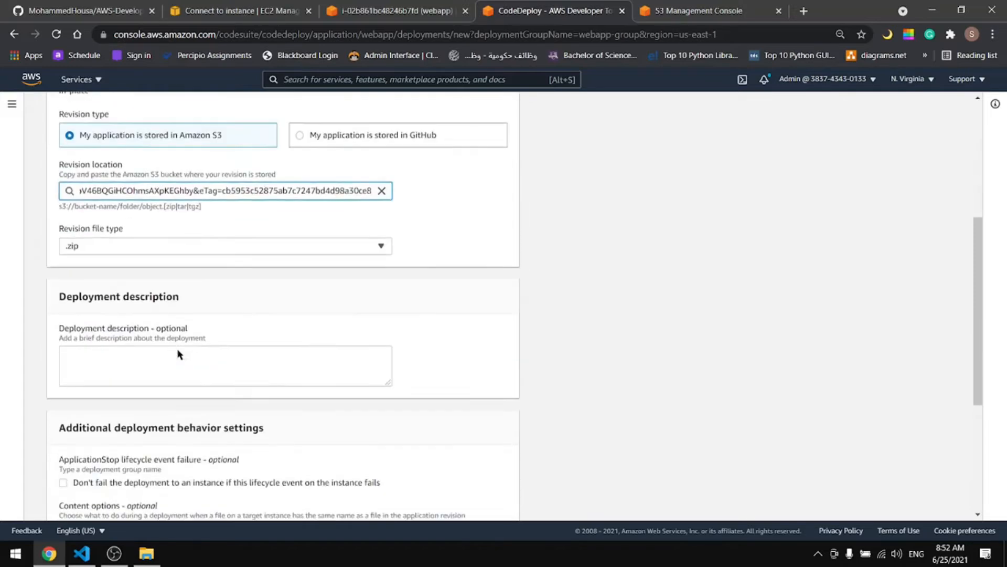
{"action": "scroll", "coordinate": [105, 268], "scroll_direction": "down", "scroll_amount": 4}
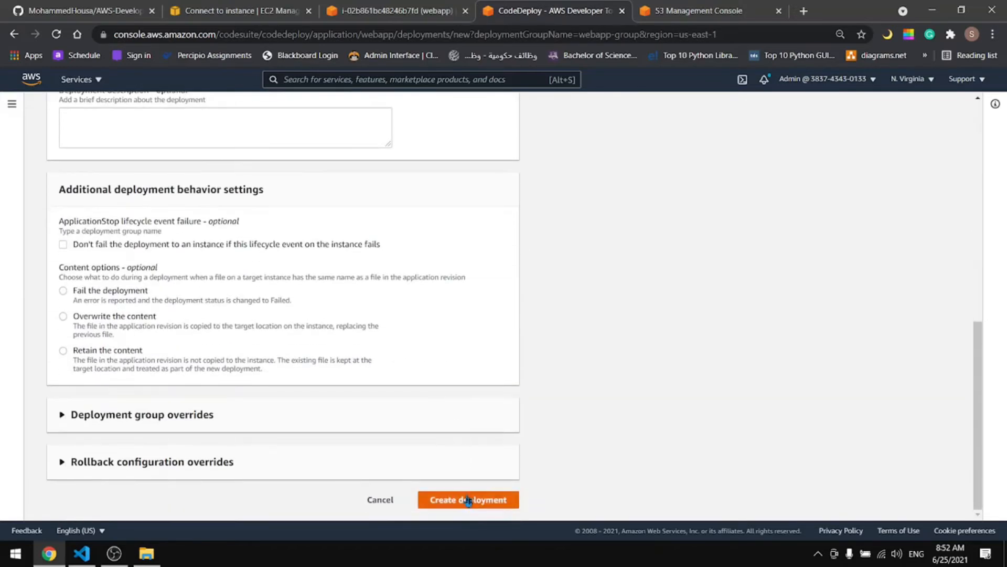
{"action": "left_click", "coordinate": [469, 501]}
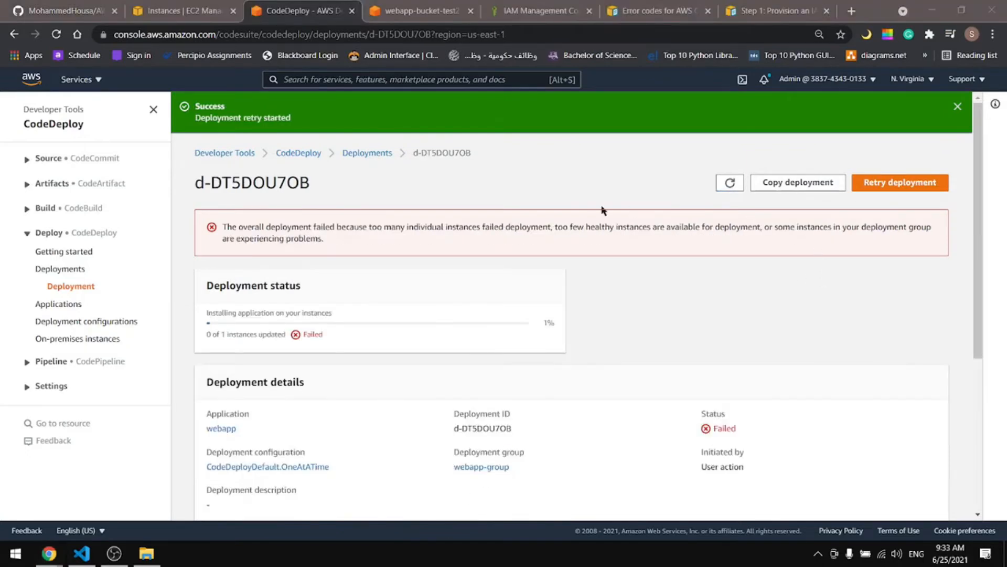
Step: Review the permissions policies of the ec2-role-code-deploy role in IAM and open the form for adding an inline policy
{"action": "left_click", "coordinate": [436, 18]}
{"action": "left_click", "coordinate": [512, 15]}
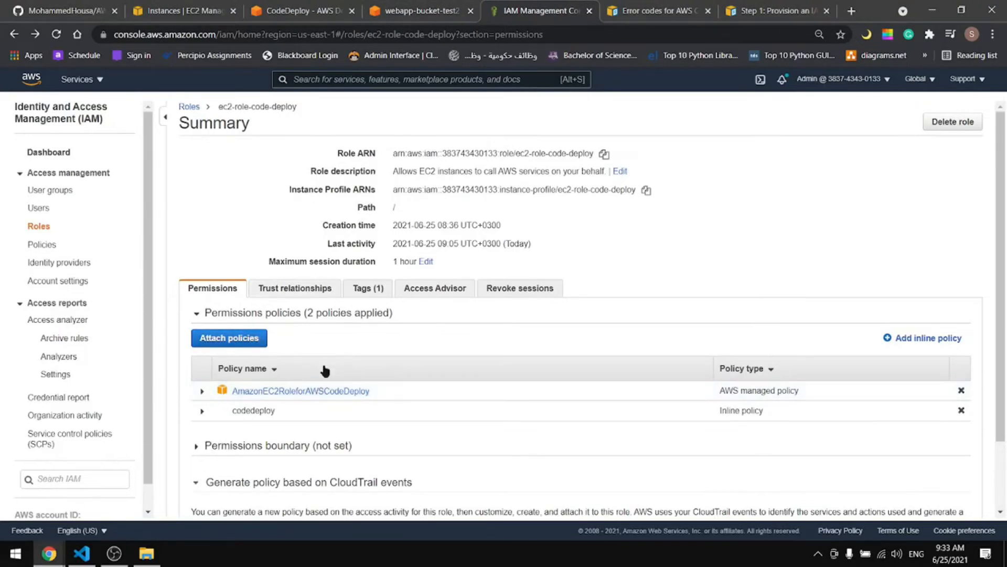
{"action": "scroll", "coordinate": [463, 305], "scroll_direction": "down", "scroll_amount": 2}
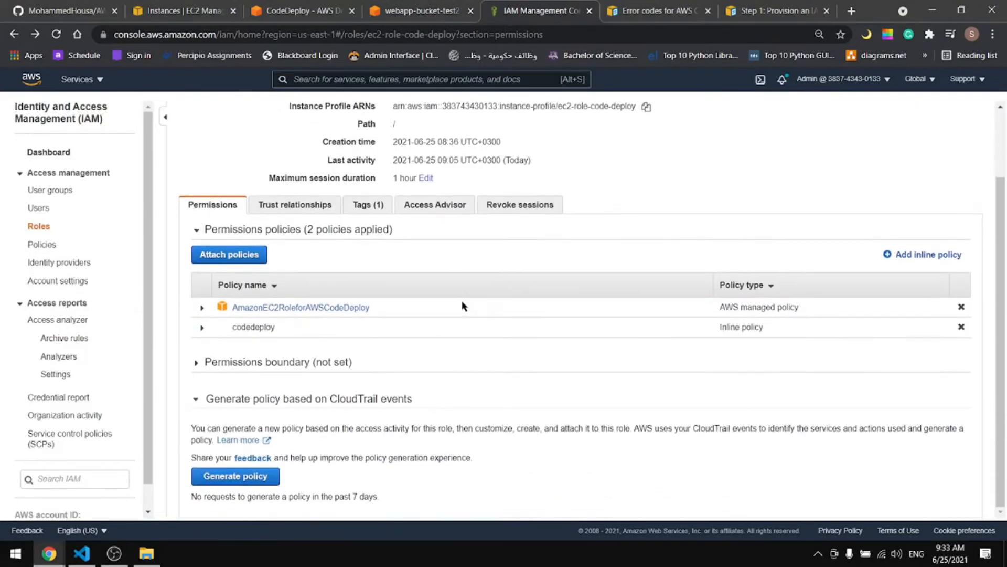
{"action": "left_click", "coordinate": [934, 263]}
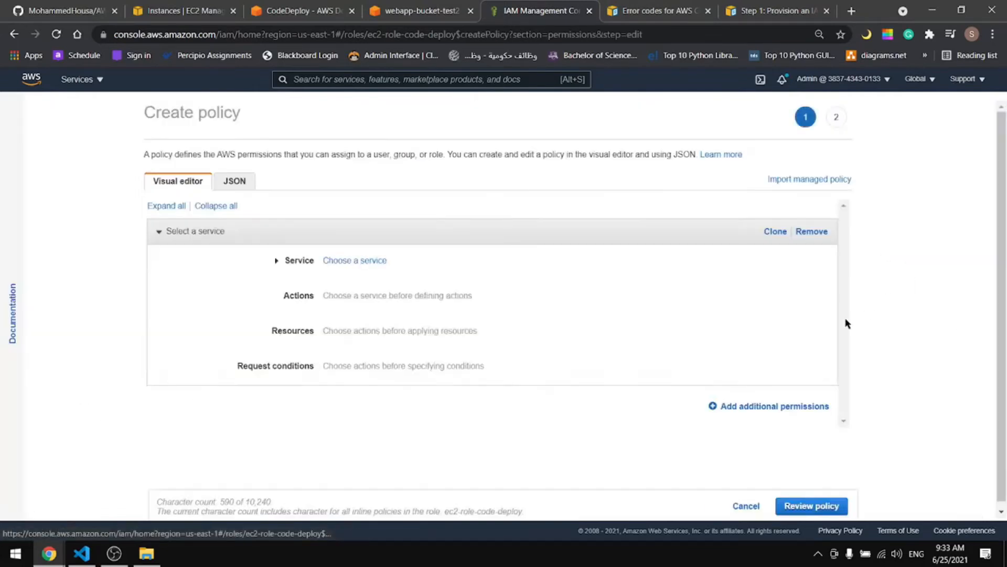
Step: Examine the full policy JSON on the CodeDeploy guide page "Step 1: Provision an IAM user"
{"action": "left_click", "coordinate": [766, 12]}
{"action": "scroll", "coordinate": [367, 333], "scroll_direction": "up", "scroll_amount": 12}
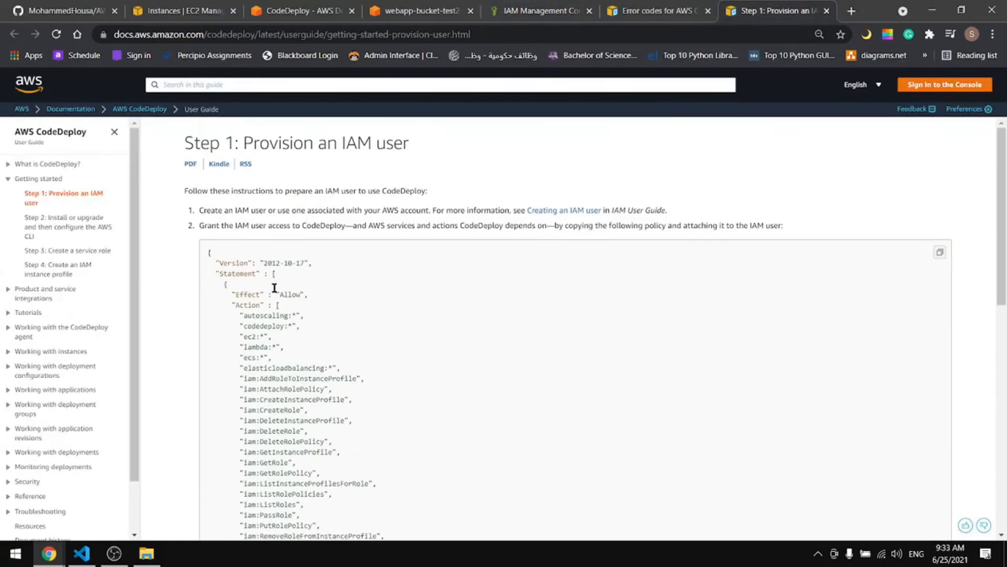
{"action": "left_click_drag", "start_coordinate": [208, 252], "coordinate": [304, 137]}
{"action": "scroll", "coordinate": [325, 207], "scroll_direction": "up", "scroll_amount": 10}
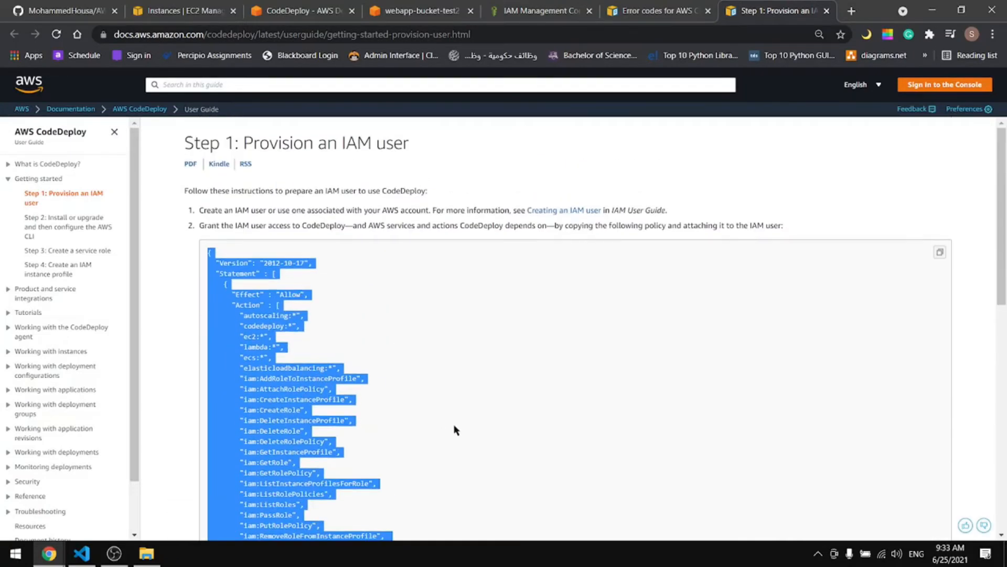
{"action": "left_click", "coordinate": [552, 340]}
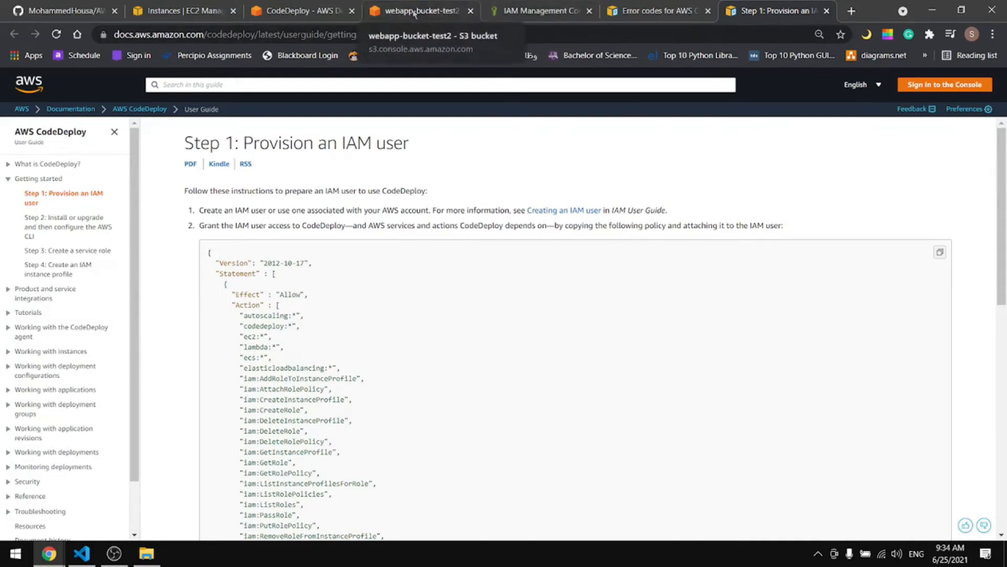
Step: Check the webapp-bucket-test2 objects and examine the CodeDeploy deployment's revision details and lifecycle events
{"action": "left_click", "coordinate": [437, 12]}
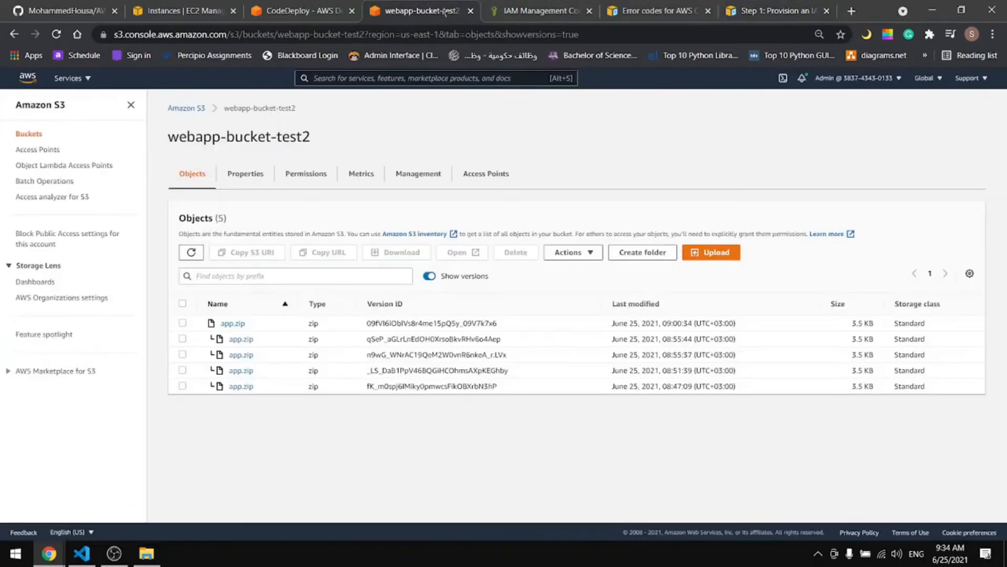
{"action": "left_click", "coordinate": [516, 11]}
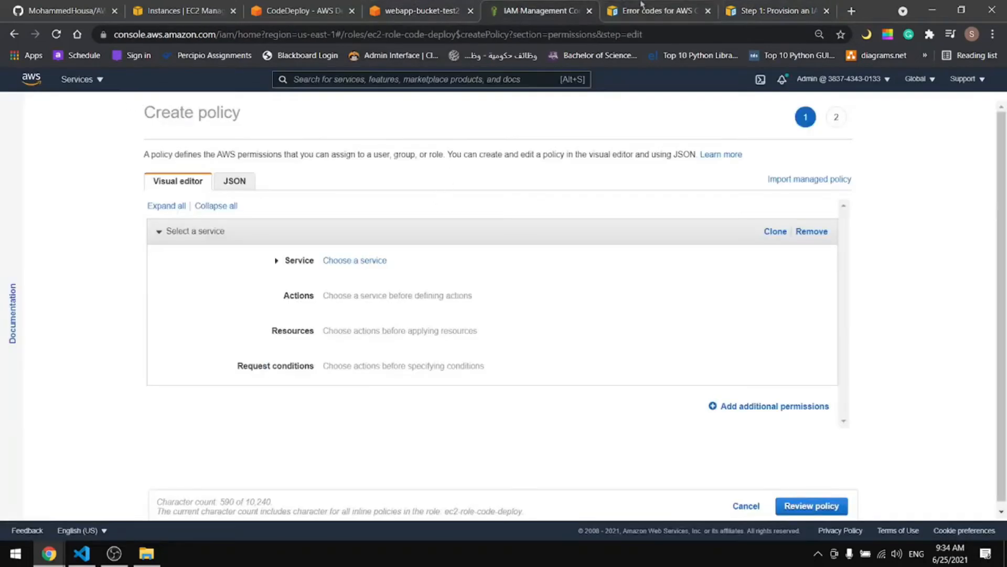
{"action": "left_click", "coordinate": [425, 11]}
{"action": "left_click", "coordinate": [310, 12]}
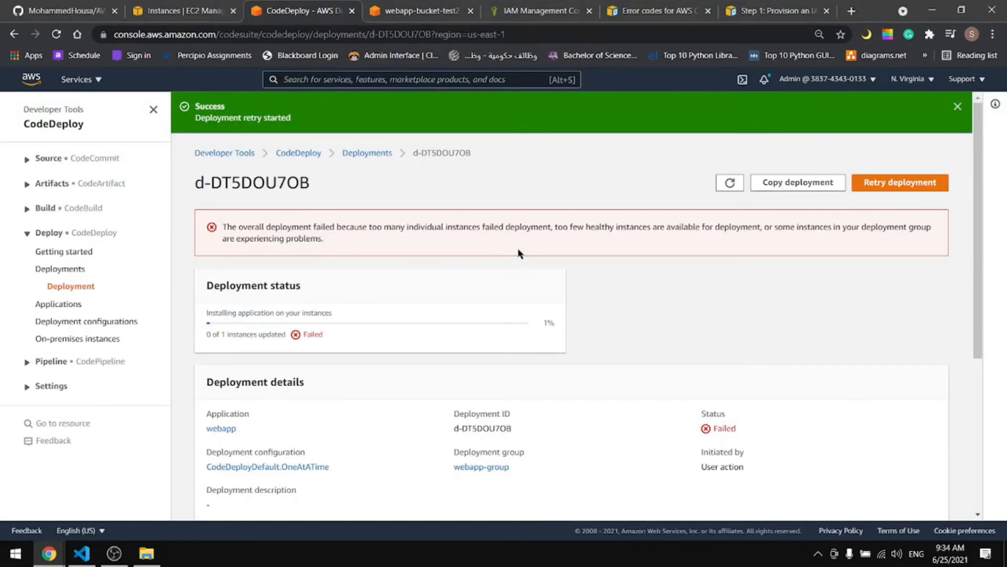
{"action": "scroll", "coordinate": [547, 270], "scroll_direction": "down", "scroll_amount": 5}
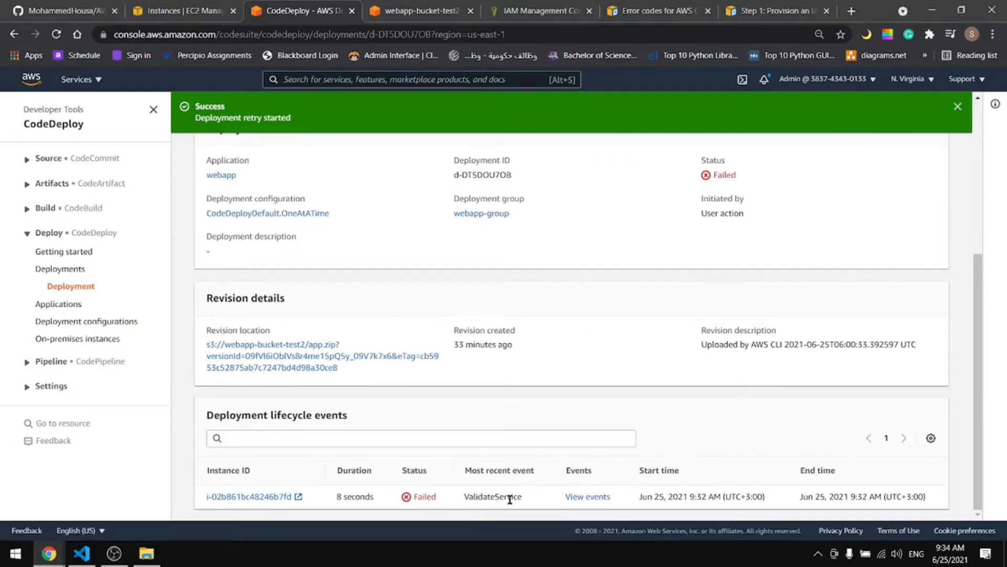
Step: Examine the lifecycle events and their statuses for the webapp instance in the failed CodeDeploy deployment
{"action": "left_click", "coordinate": [588, 496]}
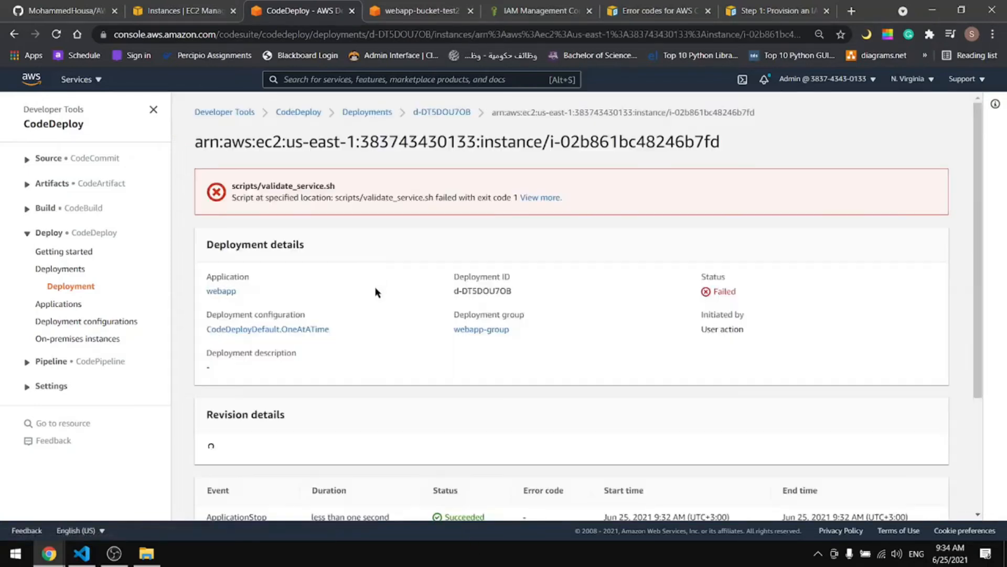
{"action": "scroll", "coordinate": [395, 310], "scroll_direction": "down", "scroll_amount": 3}
{"action": "scroll", "coordinate": [470, 403], "scroll_direction": "down", "scroll_amount": 1}
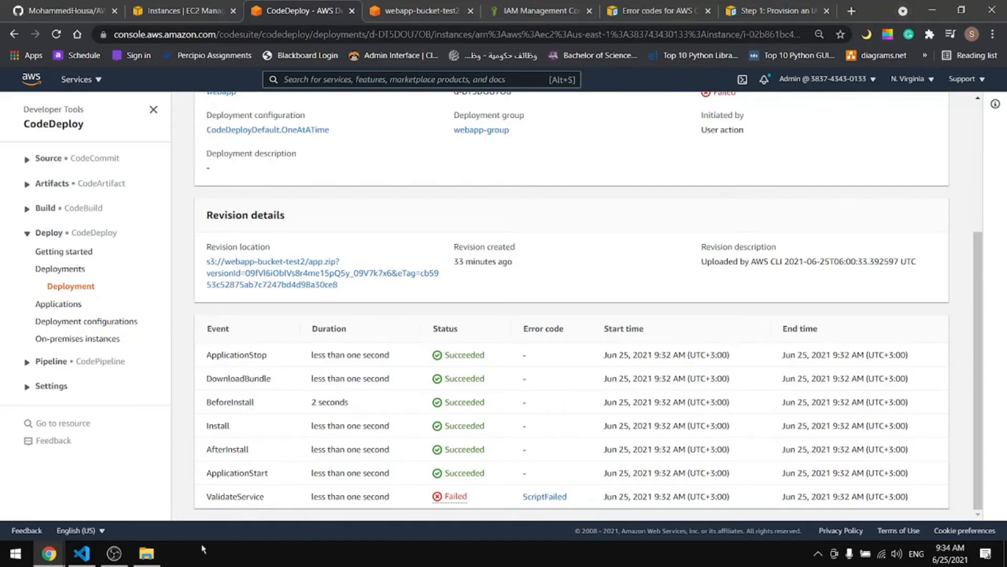
Step: Switch to Visual Studio Code, open validate_service.sh from the scripts folder and select FixMe in its grep command
{"action": "key", "text": "alt+Tab"}
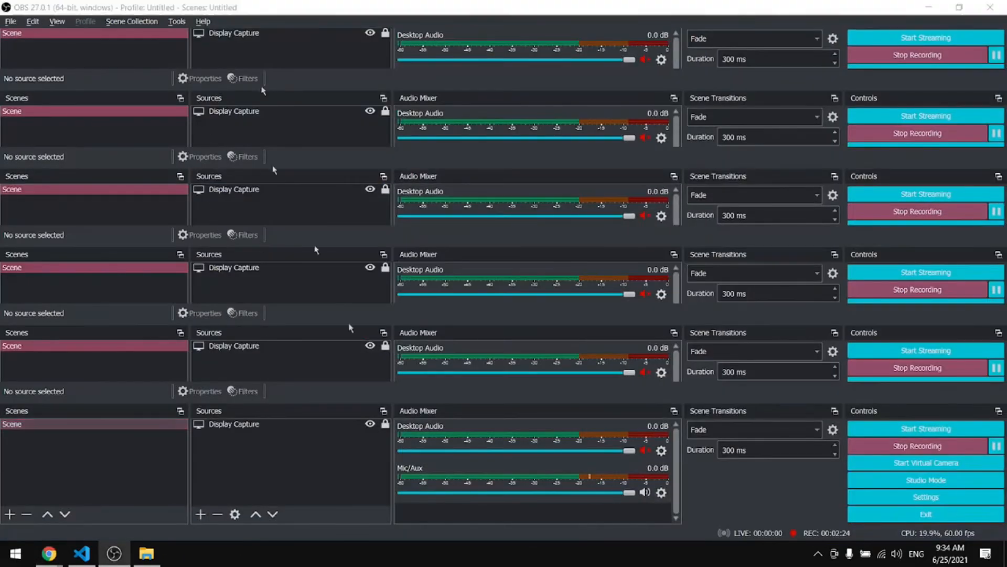
{"action": "key", "text": "alt+Tab"}
{"action": "key", "text": "alt+Tab"}
{"action": "key", "text": "Tab"}
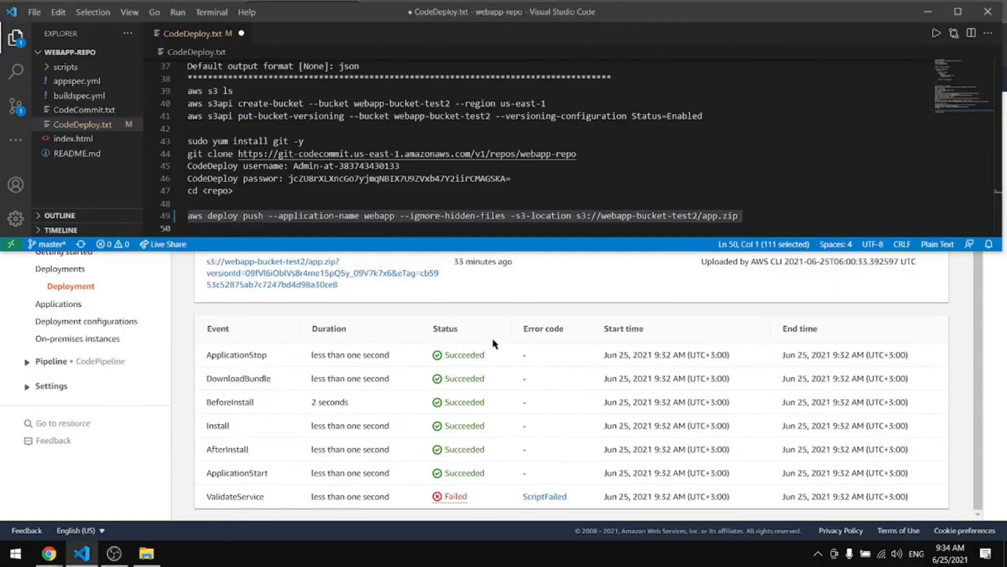
{"action": "left_click", "coordinate": [959, 12]}
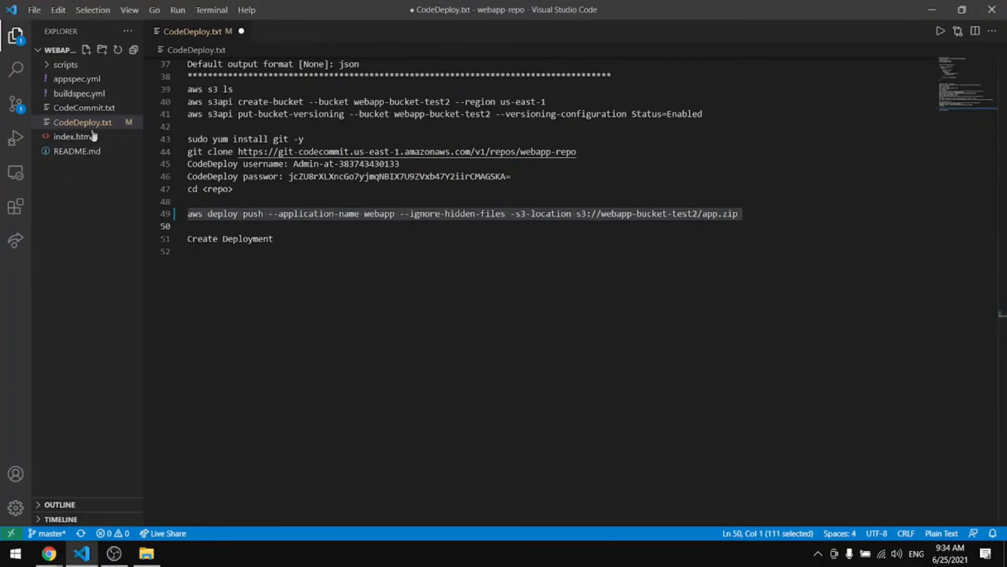
{"action": "left_click", "coordinate": [66, 65]}
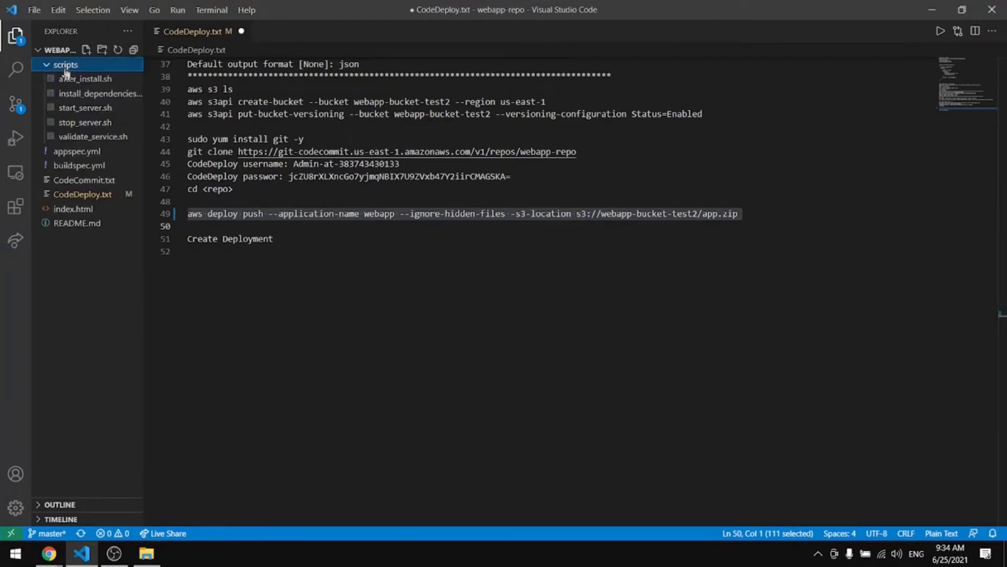
{"action": "left_click", "coordinate": [87, 139]}
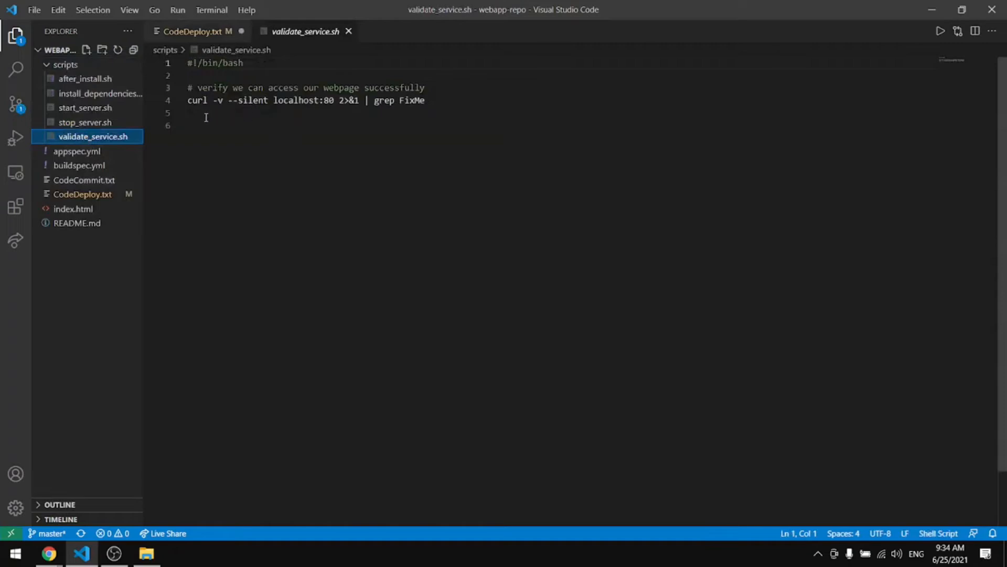
{"action": "left_click", "coordinate": [384, 105]}
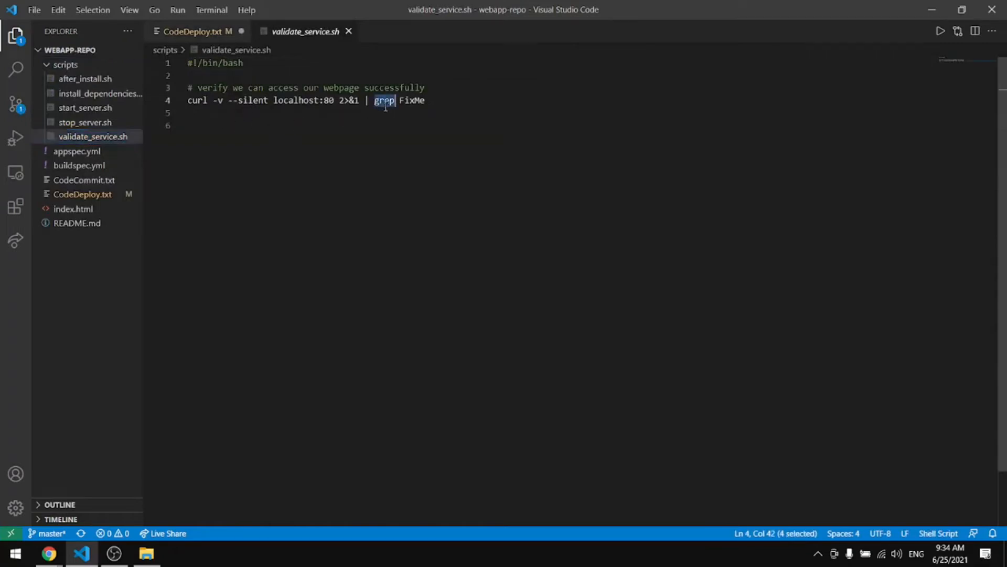
{"action": "double_click", "coordinate": [412, 100]}
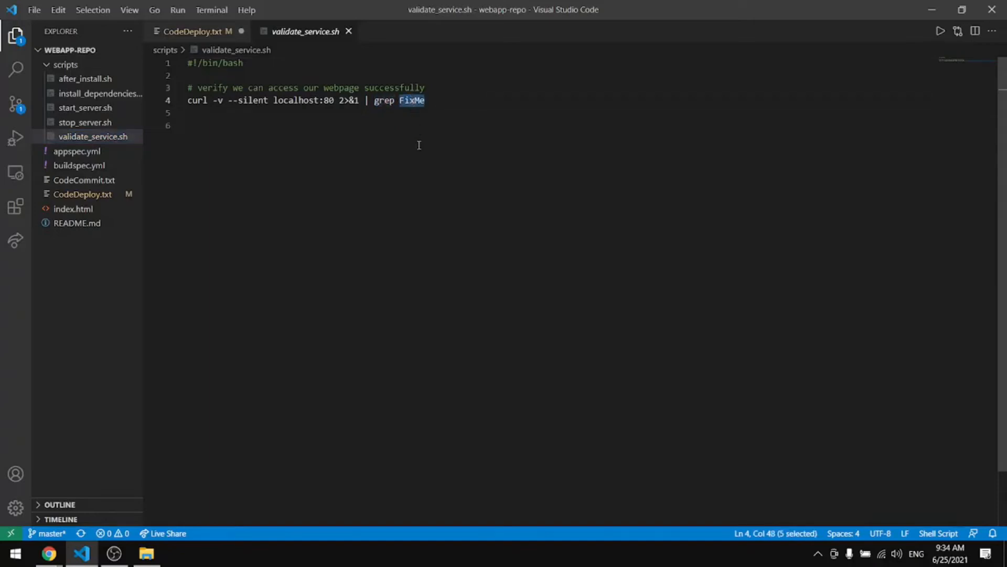
Step: Replace FixMe in validate_service.sh with the DevOpsBuildDemo heading text copied from index.html and save the script
{"action": "left_click", "coordinate": [76, 209]}
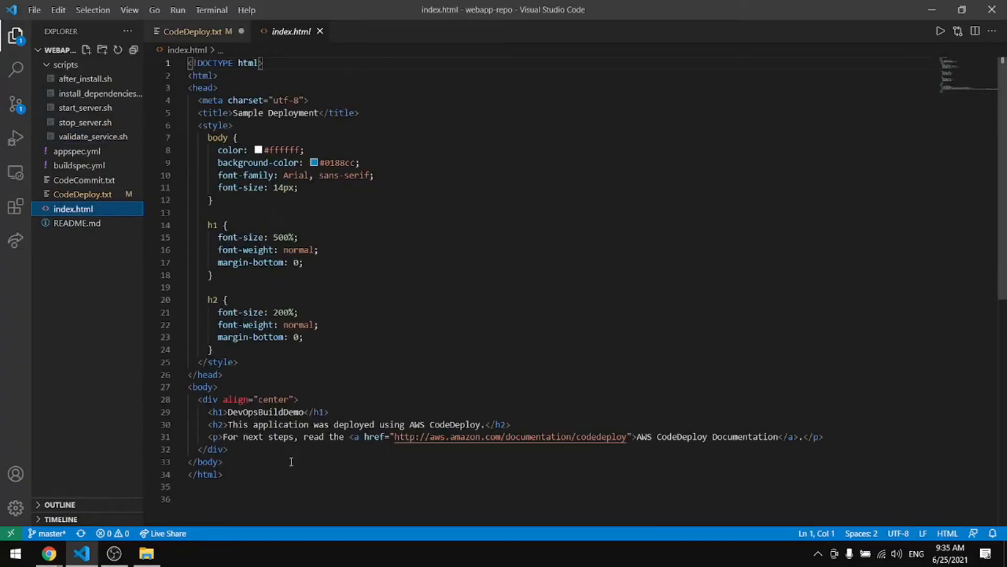
{"action": "left_click_drag", "start_coordinate": [305, 412], "coordinate": [228, 412]}
{"action": "key", "text": "ctrl+c"}
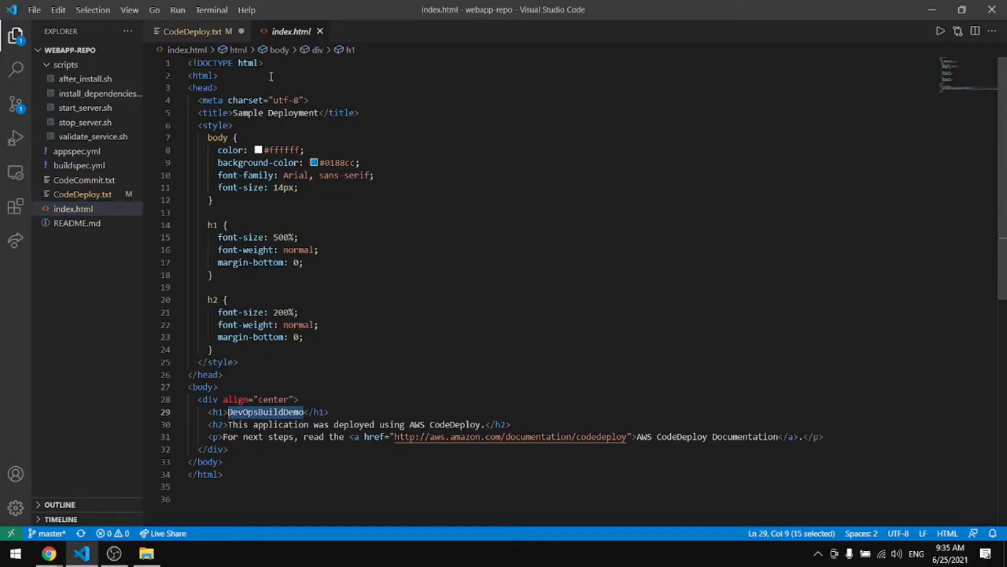
{"action": "left_click", "coordinate": [214, 33]}
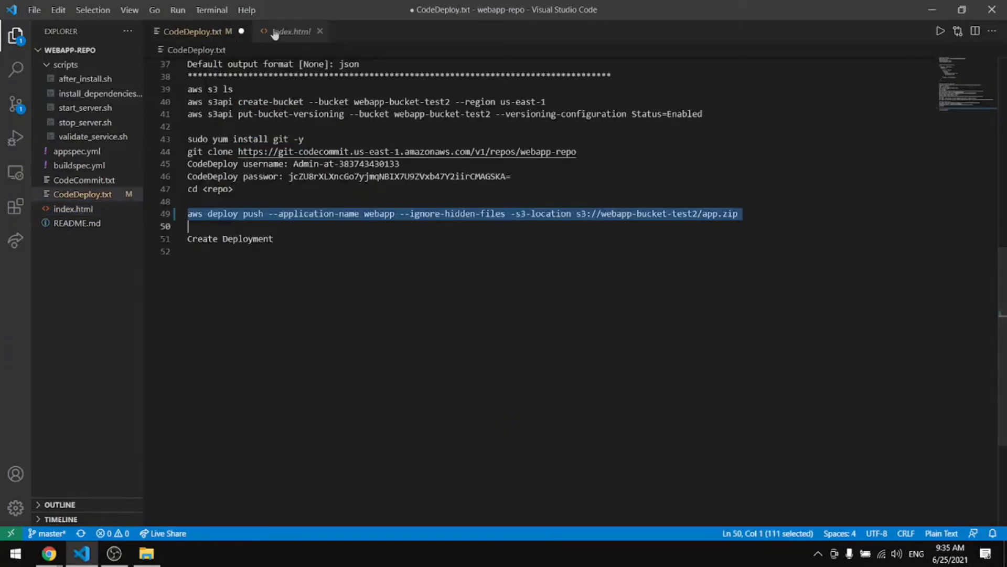
{"action": "left_click", "coordinate": [95, 137]}
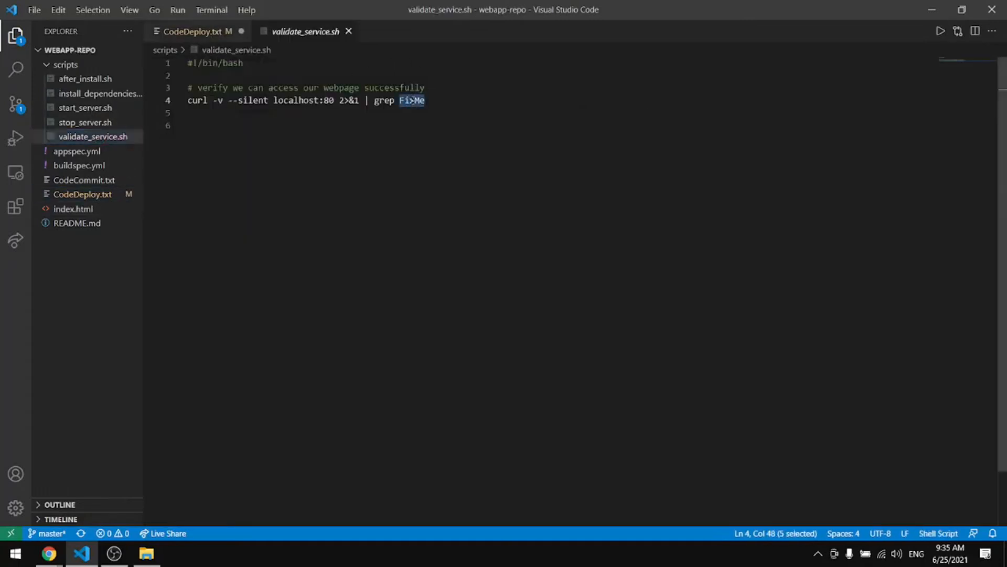
{"action": "key", "text": "ctrl+v"}
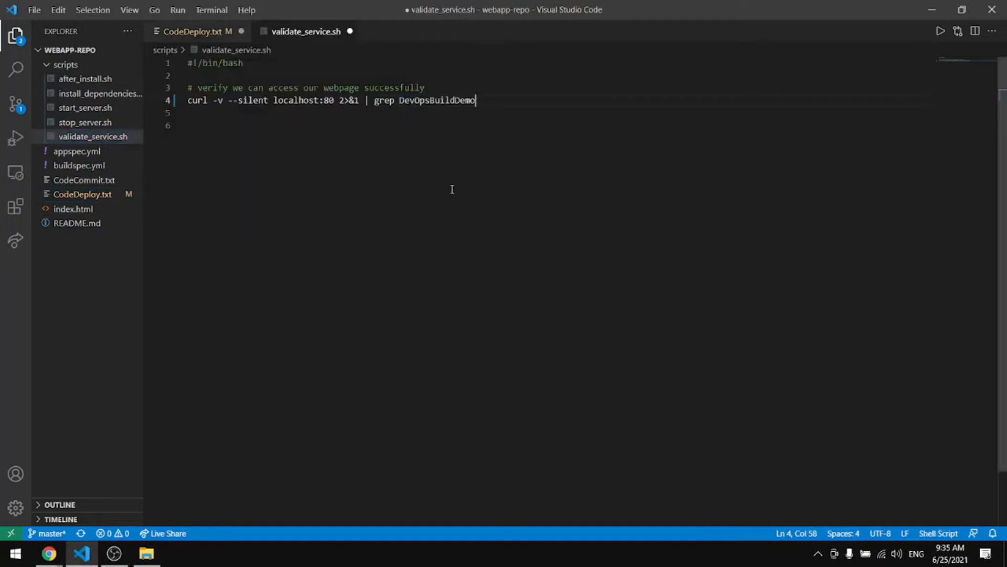
{"action": "key", "text": "ctrl+s"}
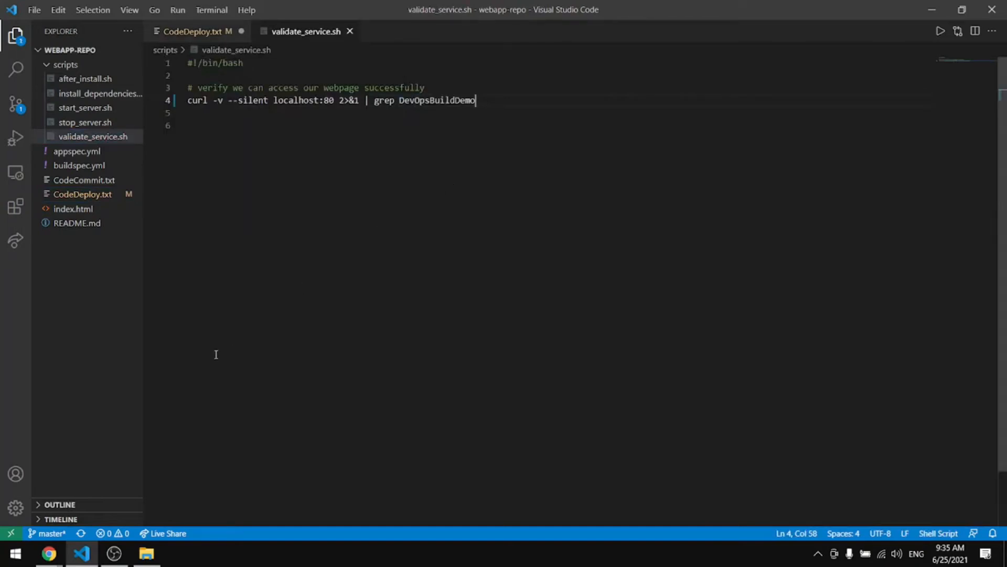
Step: Stage all changes in the webapp-repo terminal, commit them with the message "update" and push them to the remote repository
{"action": "key", "text": "ctrl+grave"}
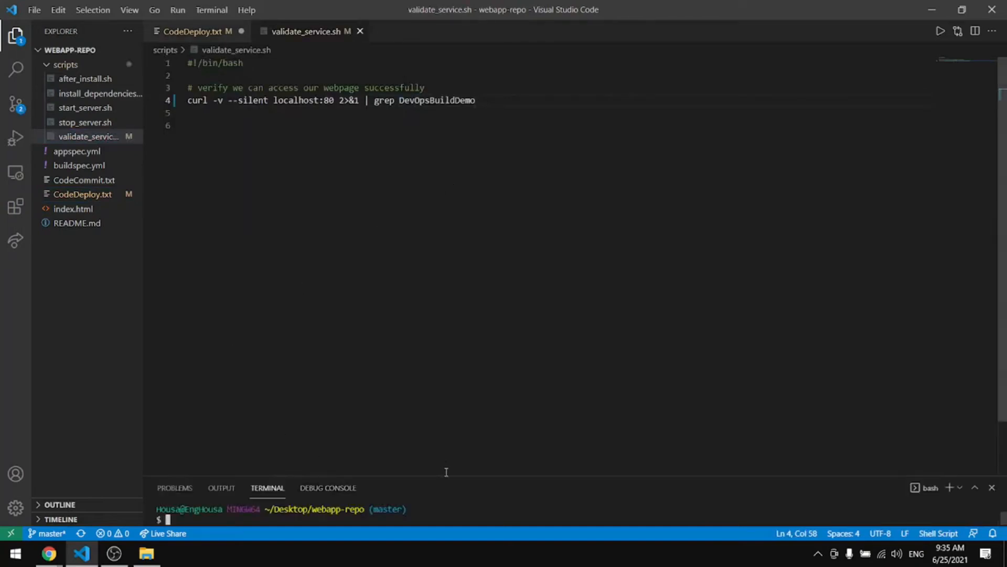
{"action": "left_click_drag", "start_coordinate": [447, 476], "coordinate": [425, 175]}
{"action": "left_click", "coordinate": [375, 311]}
{"action": "type", "text": "git add ."}
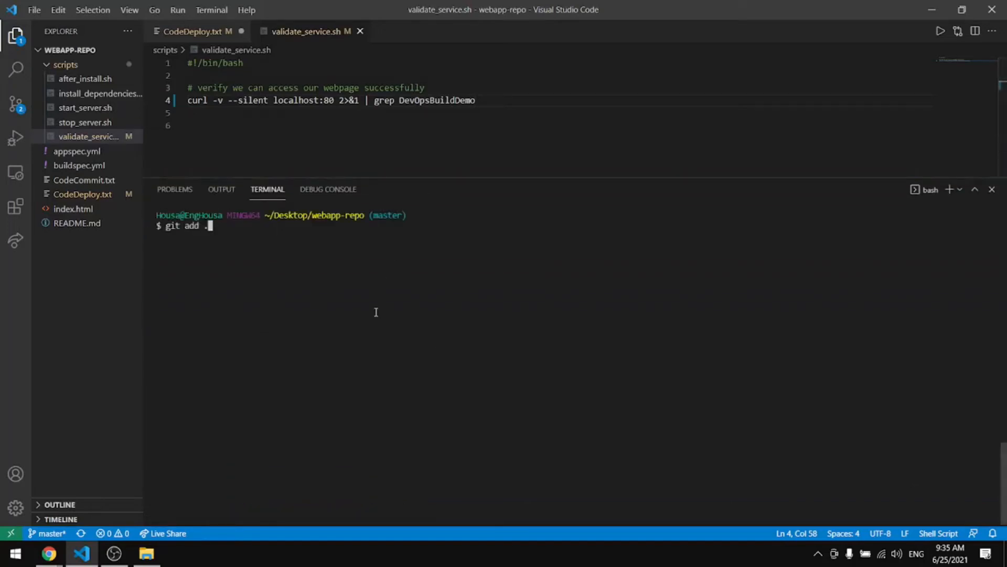
{"action": "key", "text": "Return"}
{"action": "key", "text": "Up"}
{"action": "key", "text": "Up"}
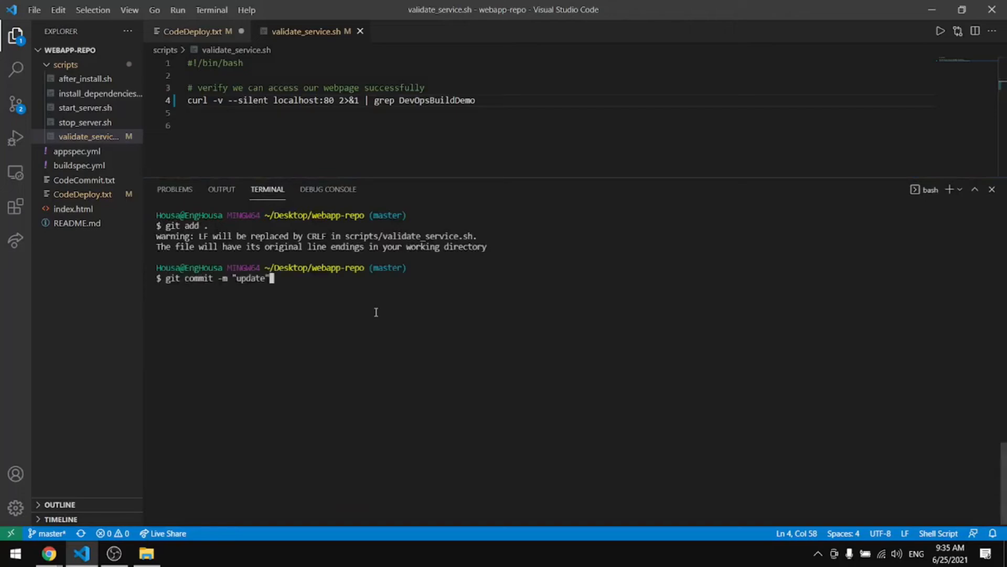
{"action": "key", "text": "Return"}
{"action": "type", "text": "git push"}
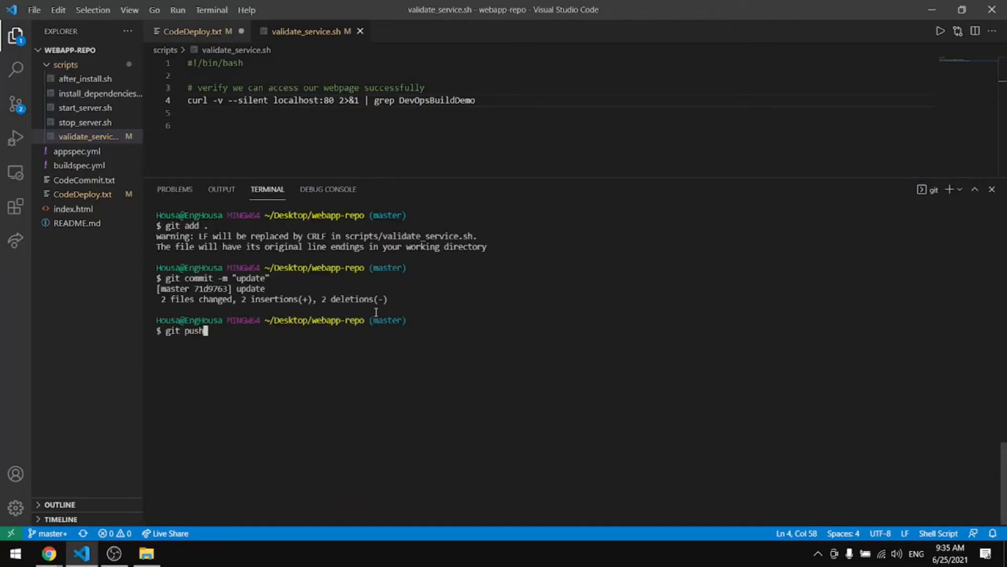
{"action": "key", "text": "Return"}
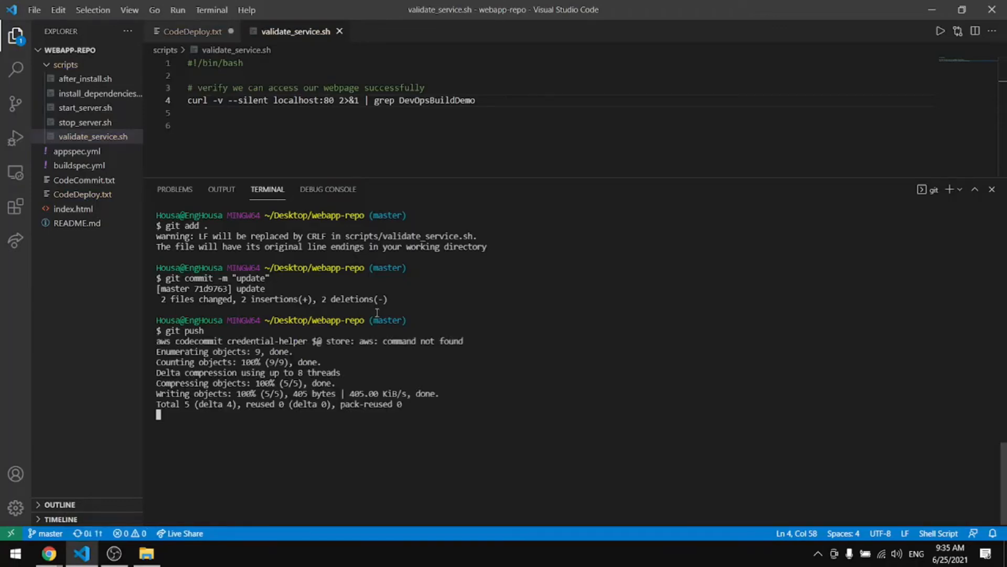
{"action": "left_click", "coordinate": [991, 190]}
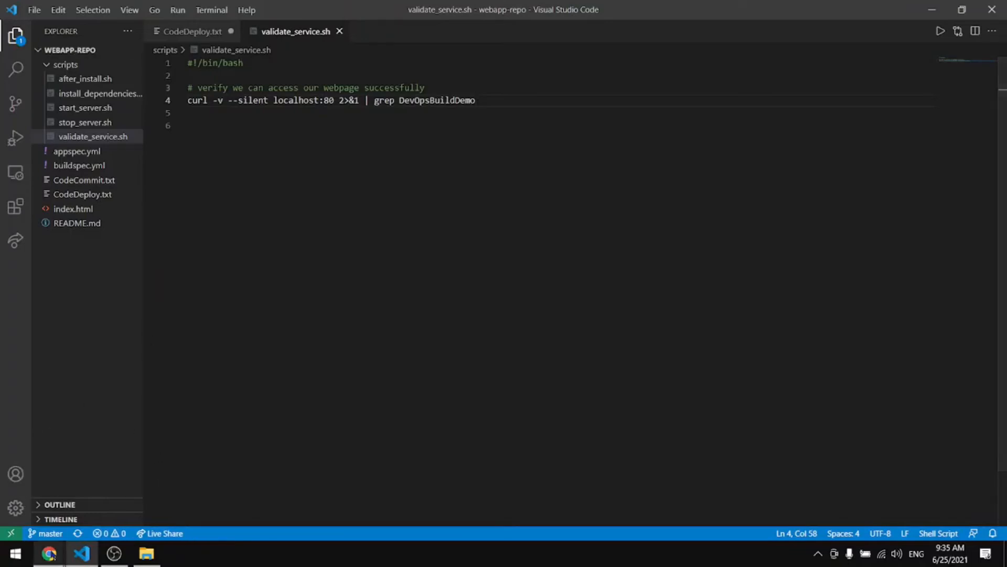
Step: Switch to Chrome and connect to the running webapp EC2 instance through EC2 Instance Connect as ec2-user
{"action": "mouse_move", "coordinate": [49, 553]}
{"action": "mouse_move", "coordinate": [200, 499]}
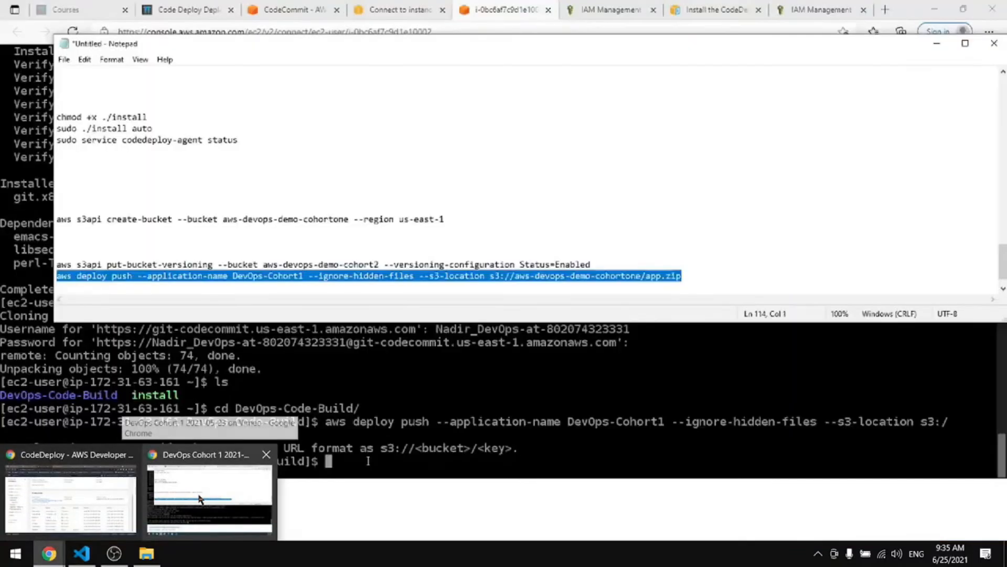
{"action": "left_click", "coordinate": [71, 501]}
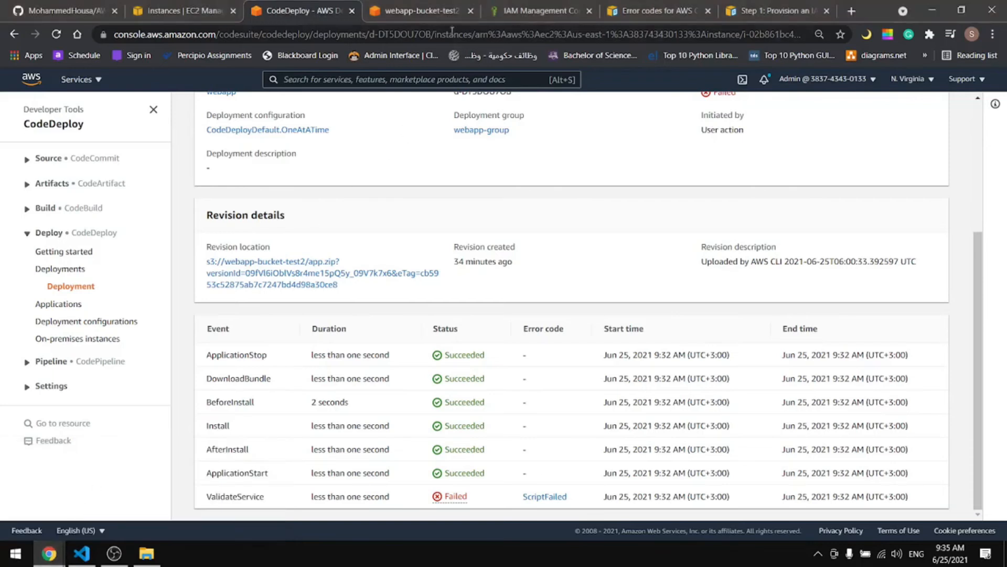
{"action": "left_click", "coordinate": [439, 12]}
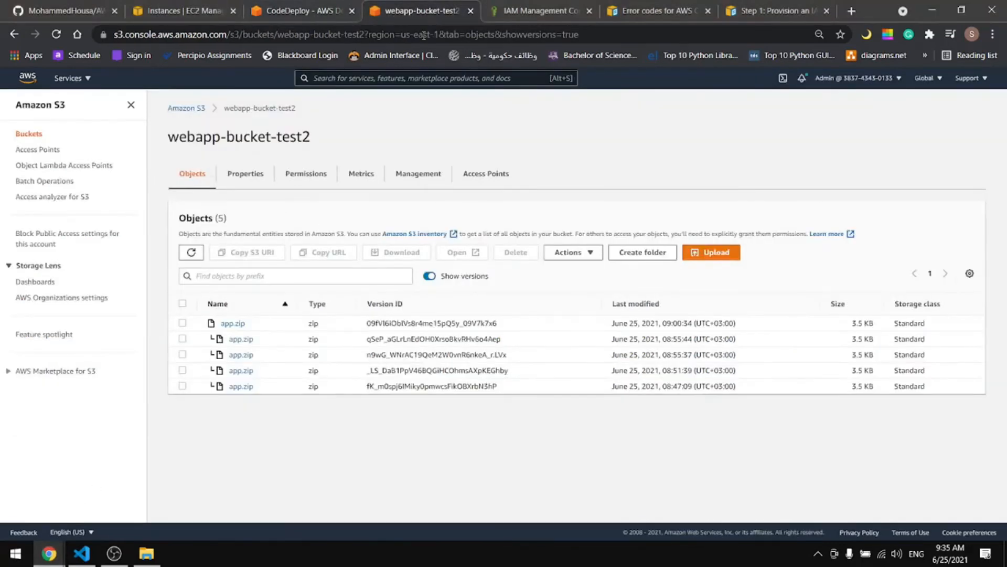
{"action": "left_click", "coordinate": [265, 12]}
{"action": "left_click", "coordinate": [162, 11]}
{"action": "right_click", "coordinate": [377, 208]}
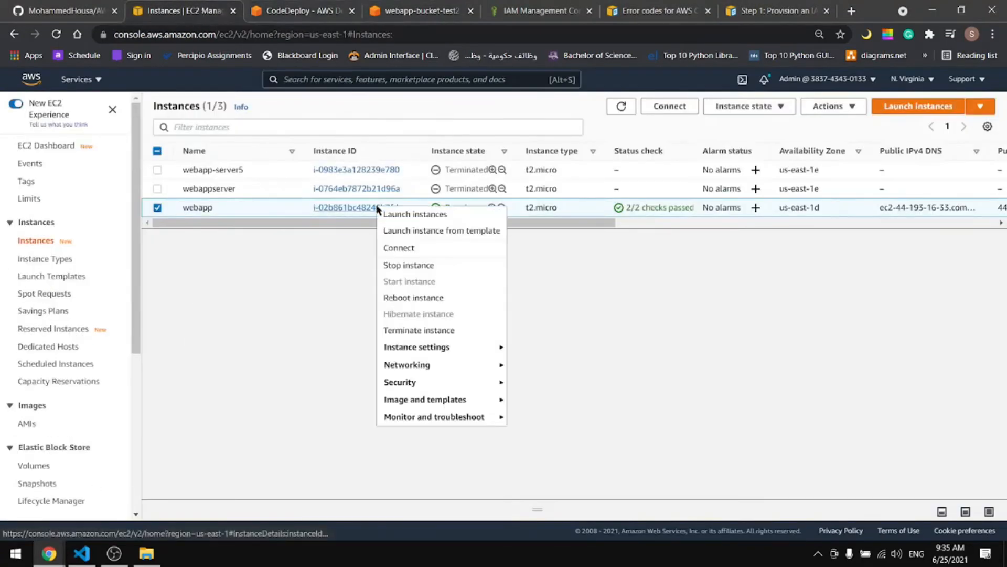
{"action": "left_click", "coordinate": [411, 248]}
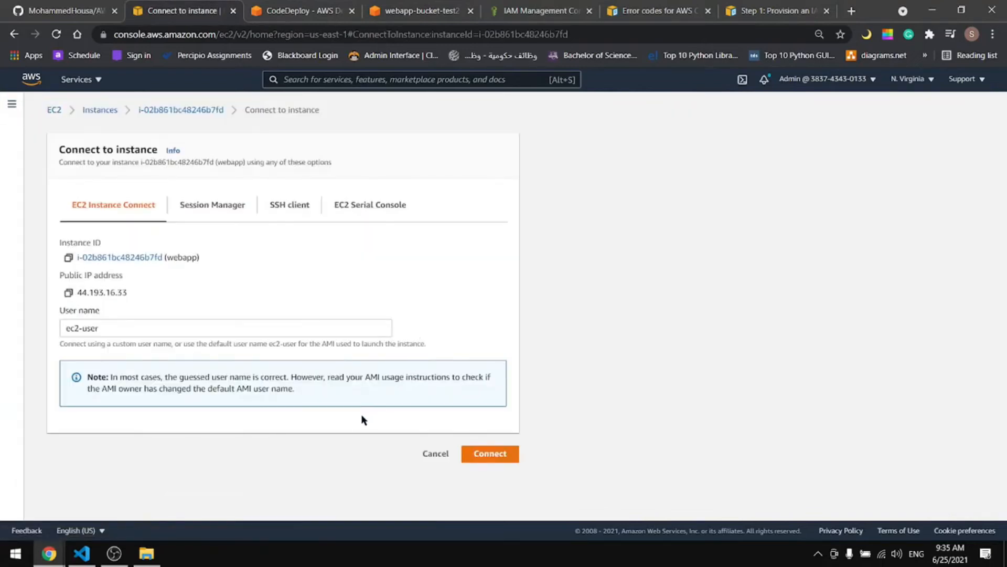
{"action": "left_click", "coordinate": [499, 457]}
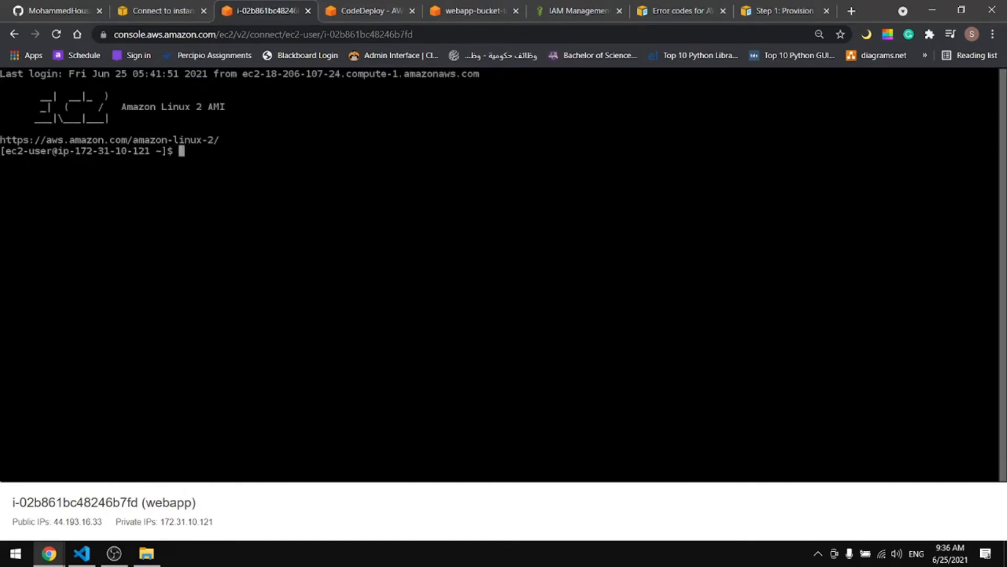
Step: Delete the webapp-repo directory from the instance's home folder with sudo rm -r and list the contents to check
{"action": "type", "text": "l"}
{"action": "key", "text": "BackSpace"}
{"action": "type", "text": "ls"}
{"action": "key", "text": "Return"}
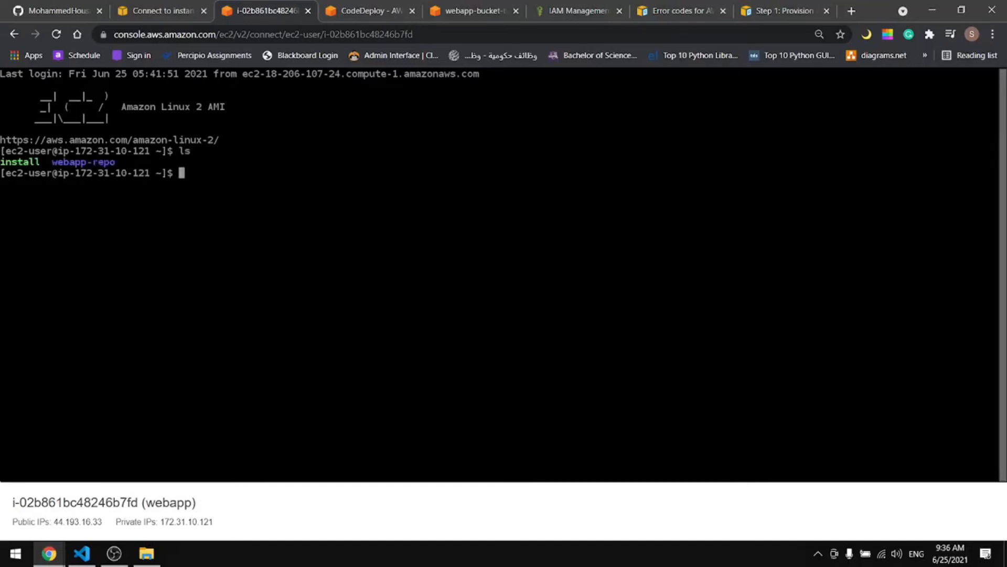
{"action": "type", "text": "sudo rm -r w"}
{"action": "key", "text": "Tab"}
{"action": "key", "text": "Return"}
{"action": "type", "text": "ls"}
{"action": "key", "text": "Return"}
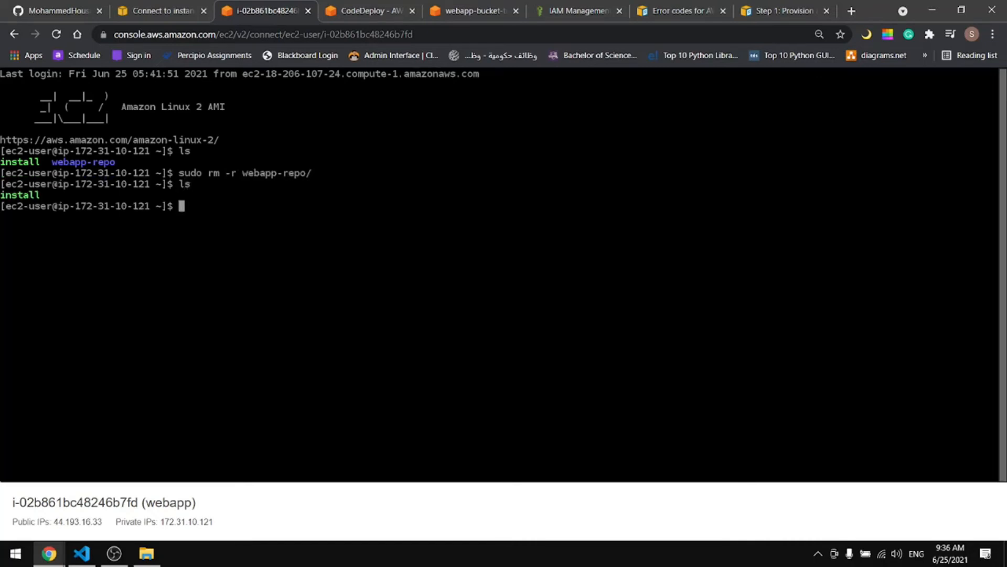
Step: Copy the git clone command for webapp-repo from CodeDeploy.txt in Visual Studio Code and run it in the EC2 instance terminal in Chrome
{"action": "key", "text": "alt+Tab"}
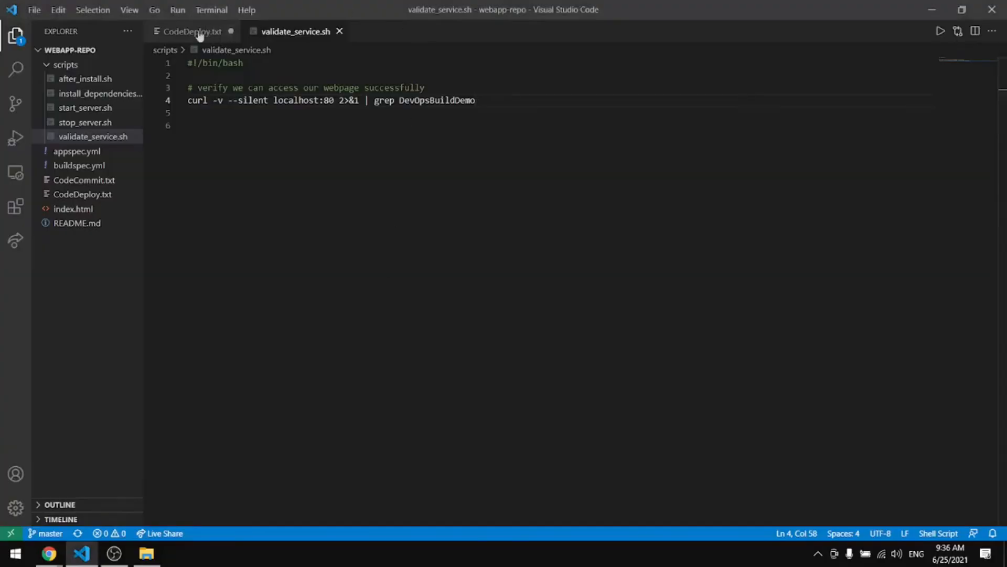
{"action": "left_click", "coordinate": [213, 31]}
{"action": "scroll", "coordinate": [338, 270], "scroll_direction": "up", "scroll_amount": 4}
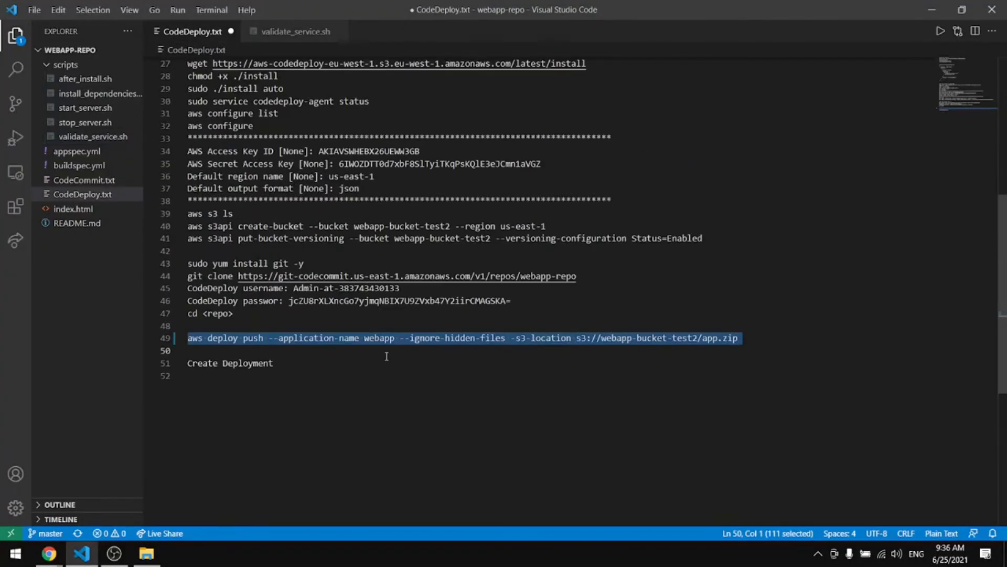
{"action": "left_click", "coordinate": [264, 231]}
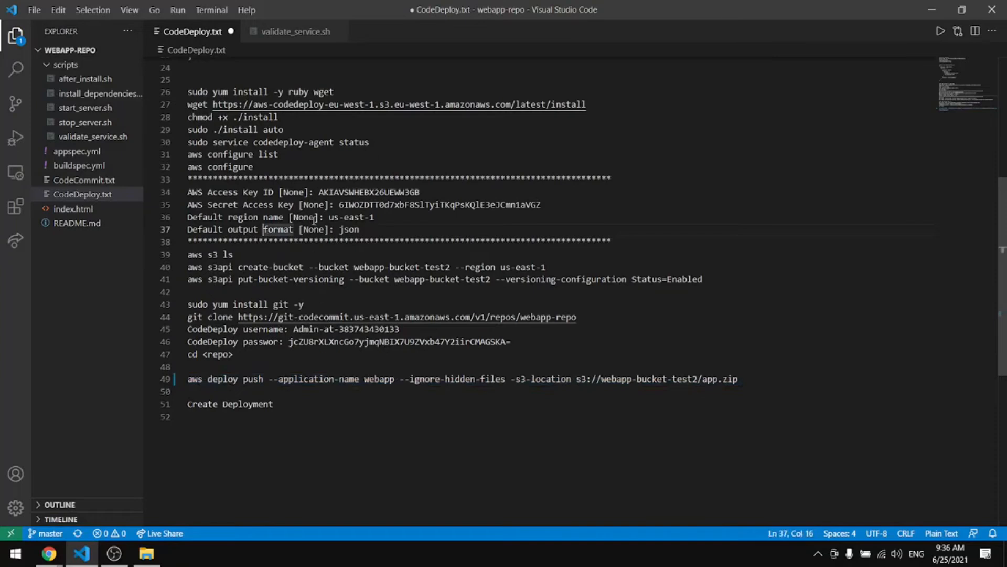
{"action": "scroll", "coordinate": [314, 219], "scroll_direction": "up", "scroll_amount": 1}
{"action": "scroll", "coordinate": [313, 223], "scroll_direction": "up", "scroll_amount": 1}
{"action": "scroll", "coordinate": [322, 330], "scroll_direction": "down", "scroll_amount": 3}
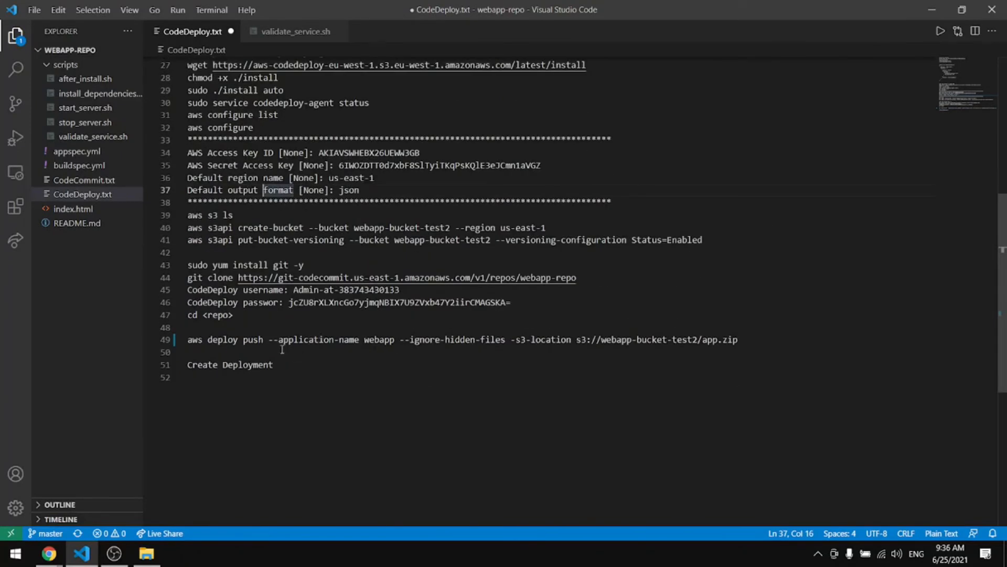
{"action": "left_click", "coordinate": [211, 282]}
{"action": "key", "text": "ctrl+a"}
{"action": "left_click", "coordinate": [211, 281]}
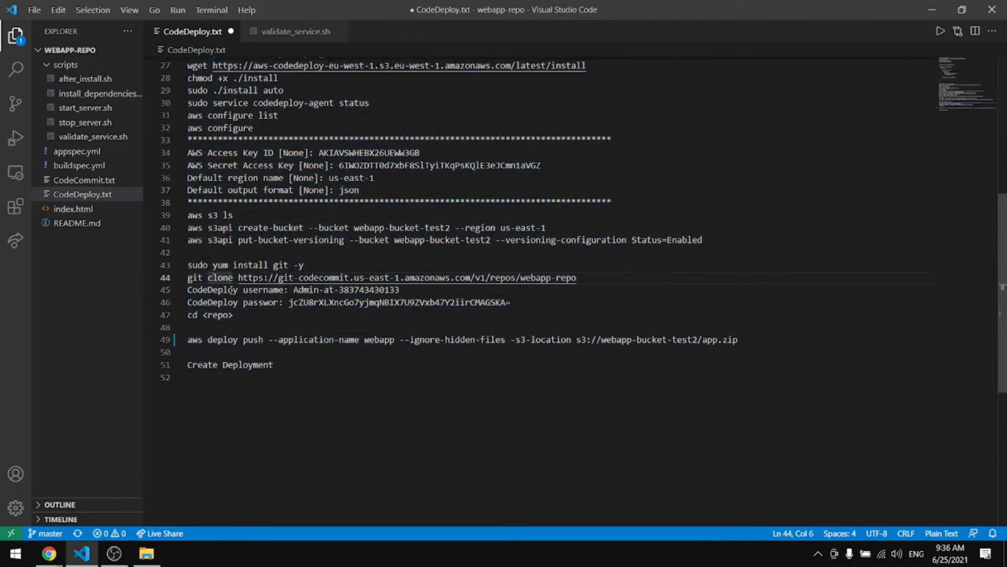
{"action": "triple_click", "coordinate": [213, 274]}
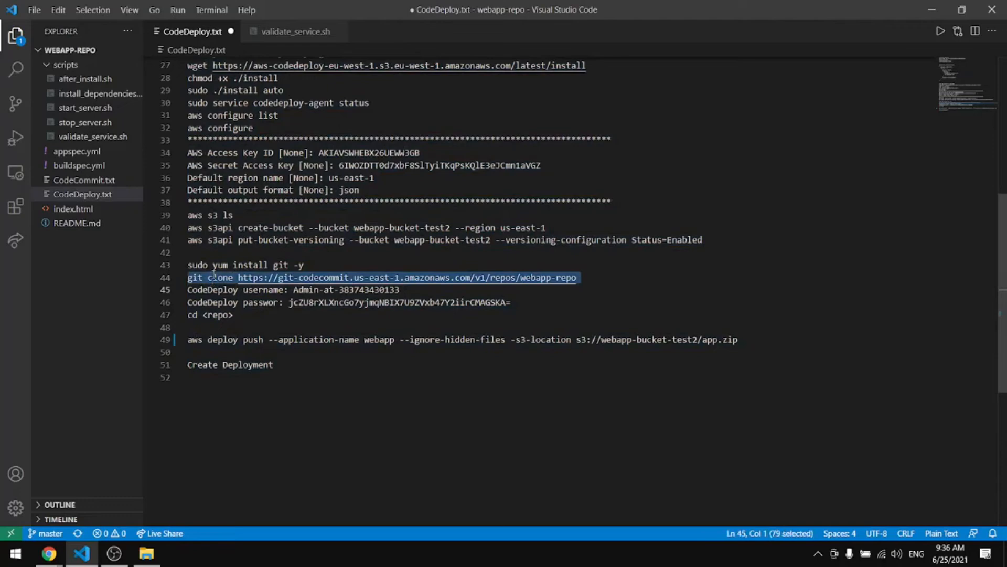
{"action": "key", "text": "alt+Tab"}
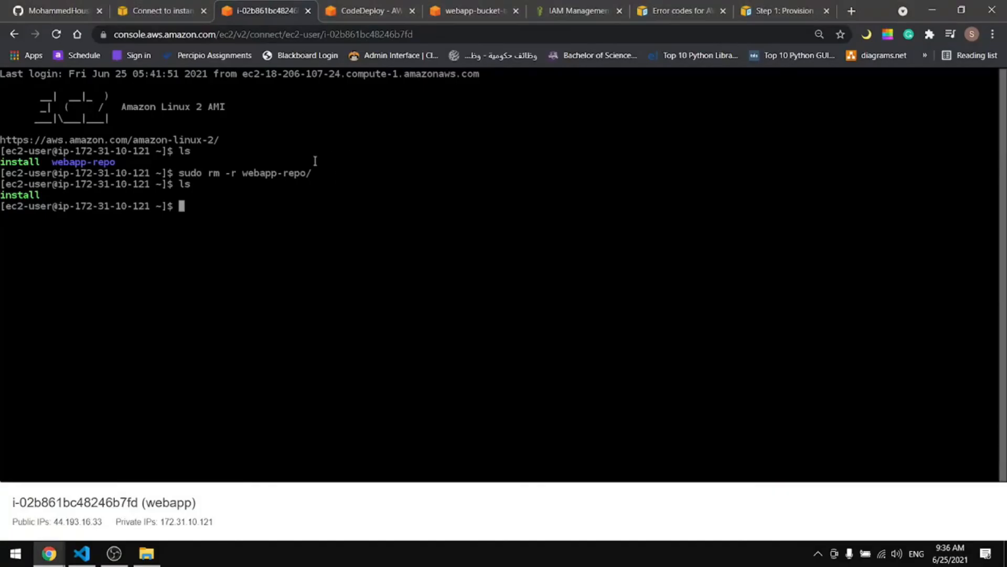
{"action": "key", "text": "ctrl+v"}
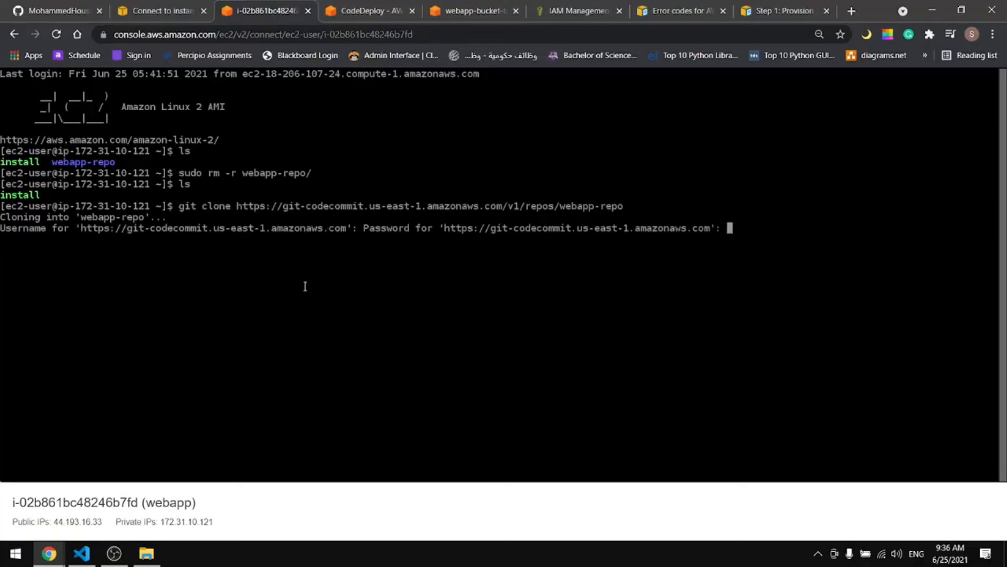
Step: Copy the CodeDeploy username from CodeDeploy.txt, rerun the webapp-repo clone on the instance and enter it as the Git username
{"action": "key", "text": "alt+Tab"}
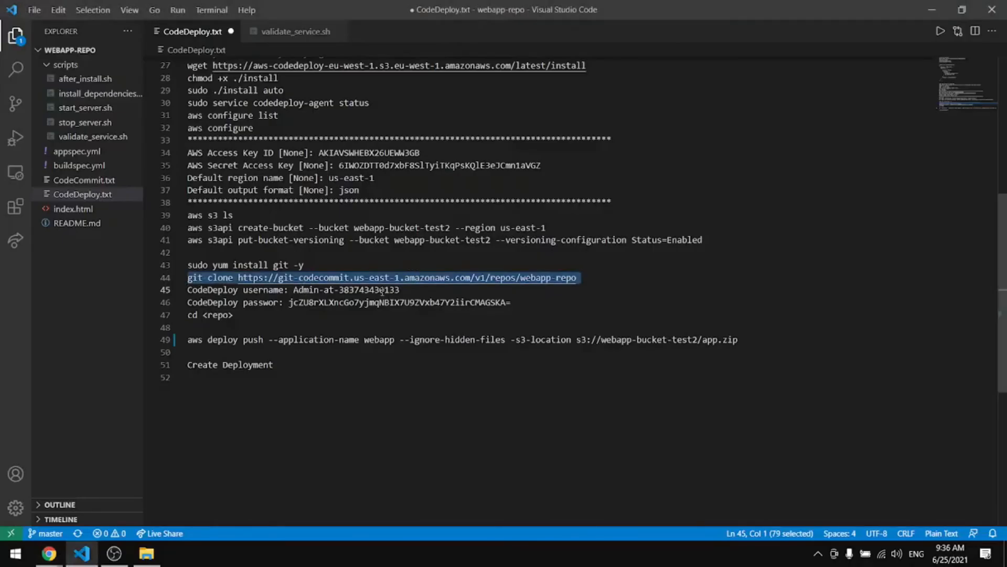
{"action": "double_click", "coordinate": [369, 290]}
{"action": "left_click_drag", "start_coordinate": [414, 290], "coordinate": [294, 288]}
{"action": "key", "text": "ctrl+c"}
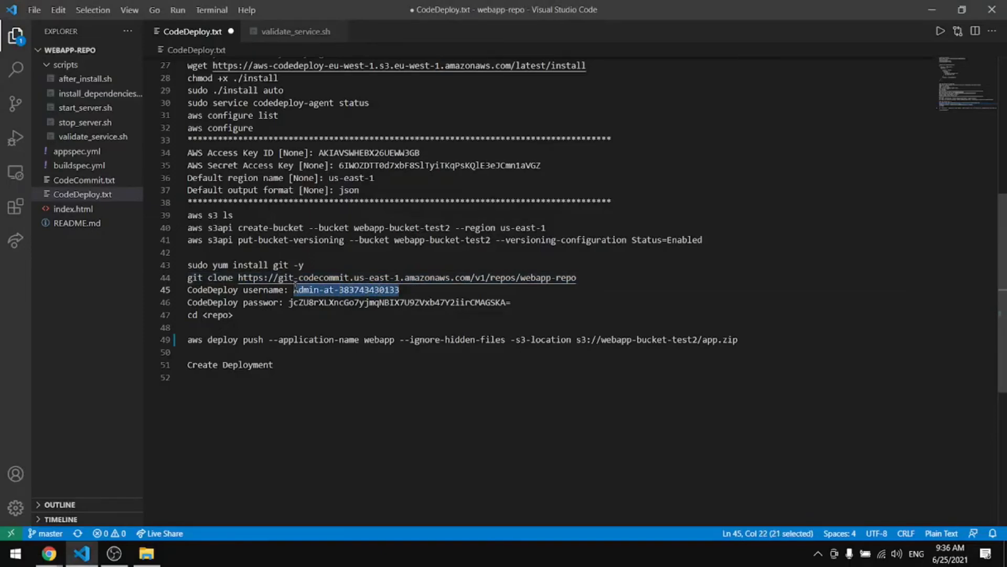
{"action": "key", "text": "alt+Tab"}
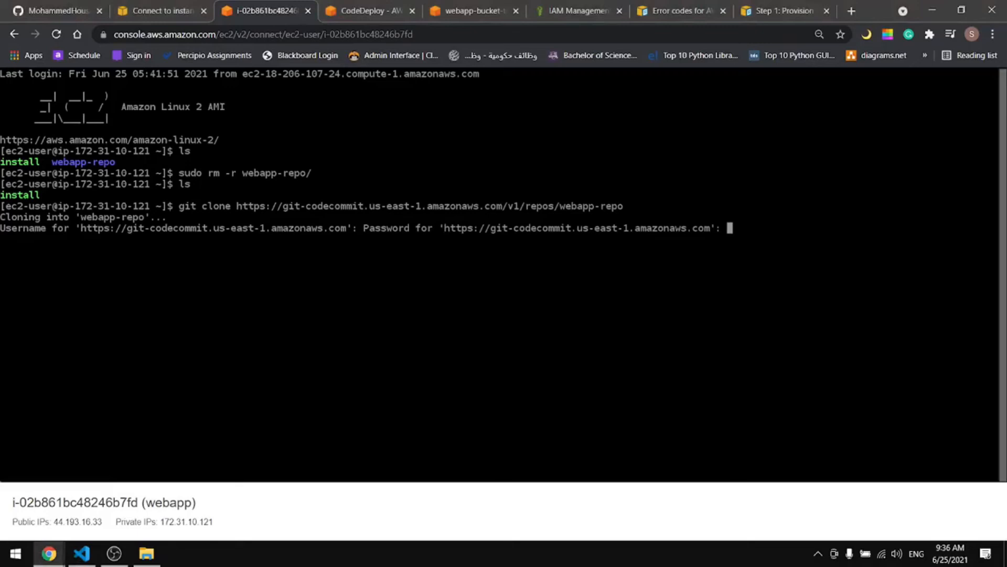
{"action": "left_click", "coordinate": [742, 235]}
{"action": "key", "text": "Return"}
{"action": "key", "text": "Up"}
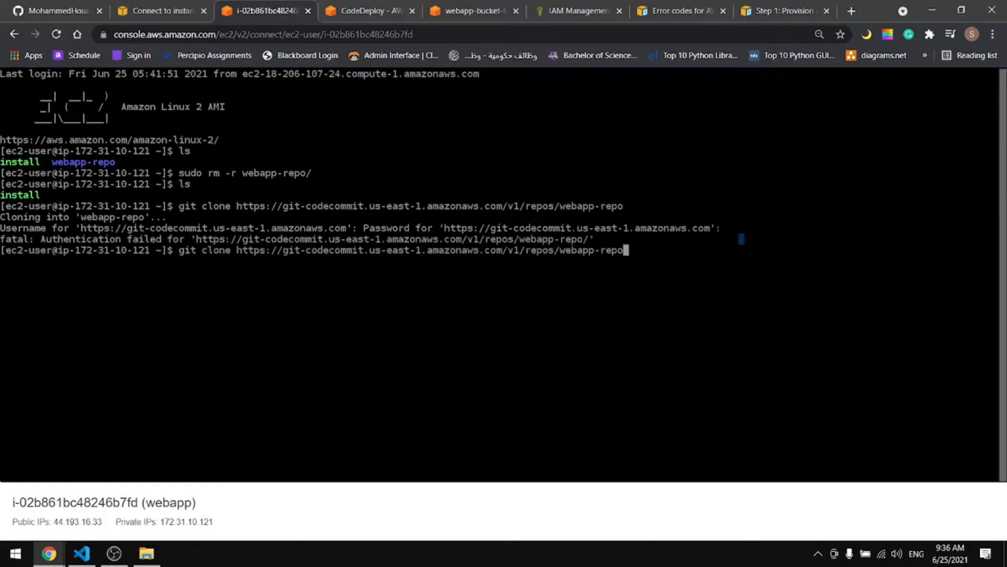
{"action": "key", "text": "Return"}
{"action": "key", "text": "ctrl+v"}
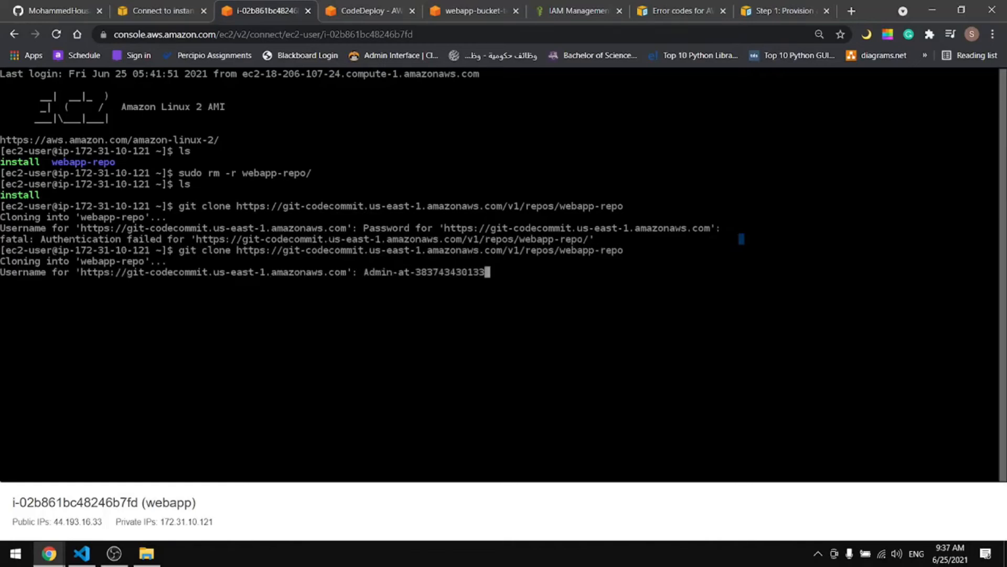
{"action": "key", "text": "Return"}
Step: Try to authenticate the webapp-repo clone with the CodeDeploy password copied from CodeDeploy.txt
{"action": "key", "text": "alt+Tab"}
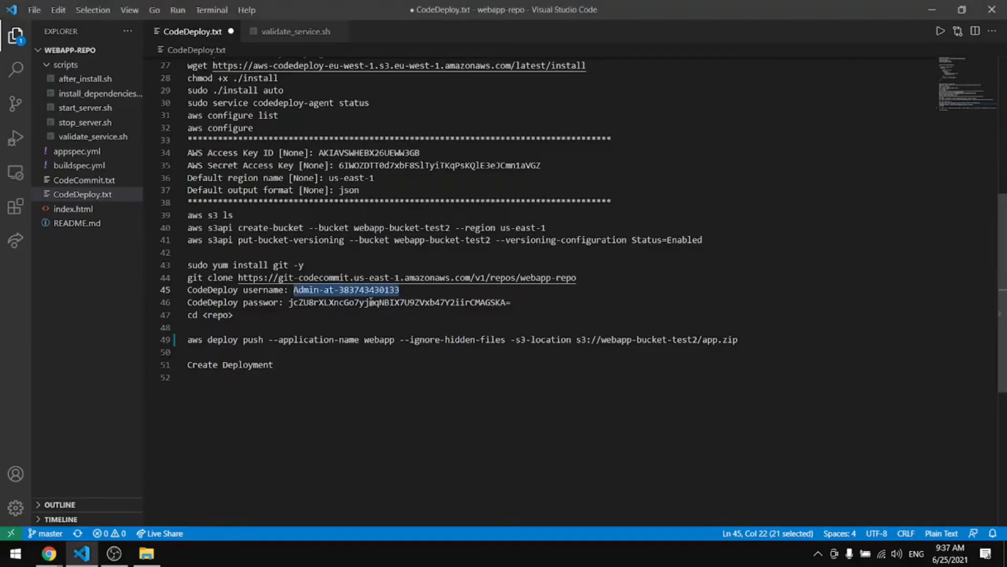
{"action": "left_click_drag", "start_coordinate": [523, 305], "coordinate": [291, 302]}
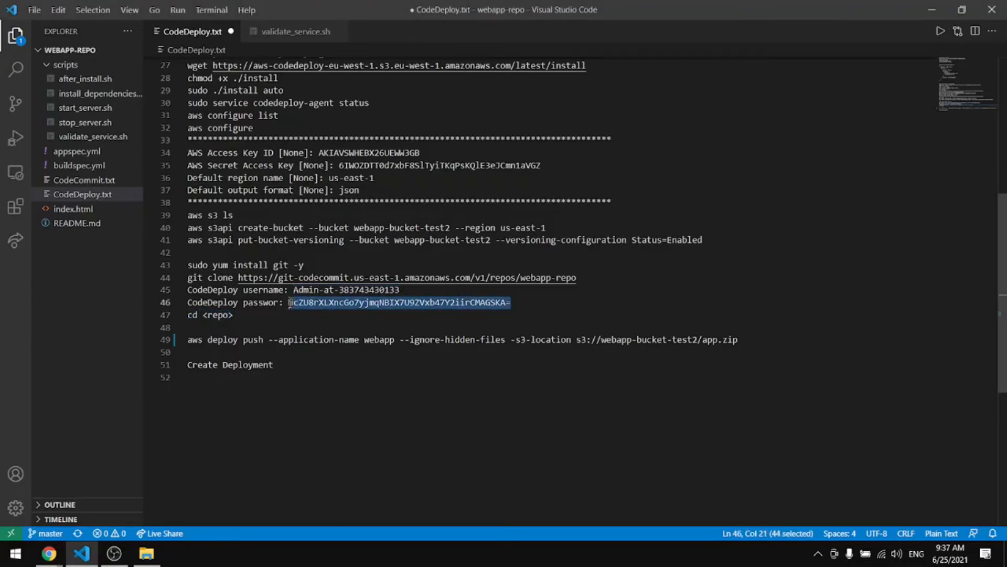
{"action": "key", "text": "alt+Tab"}
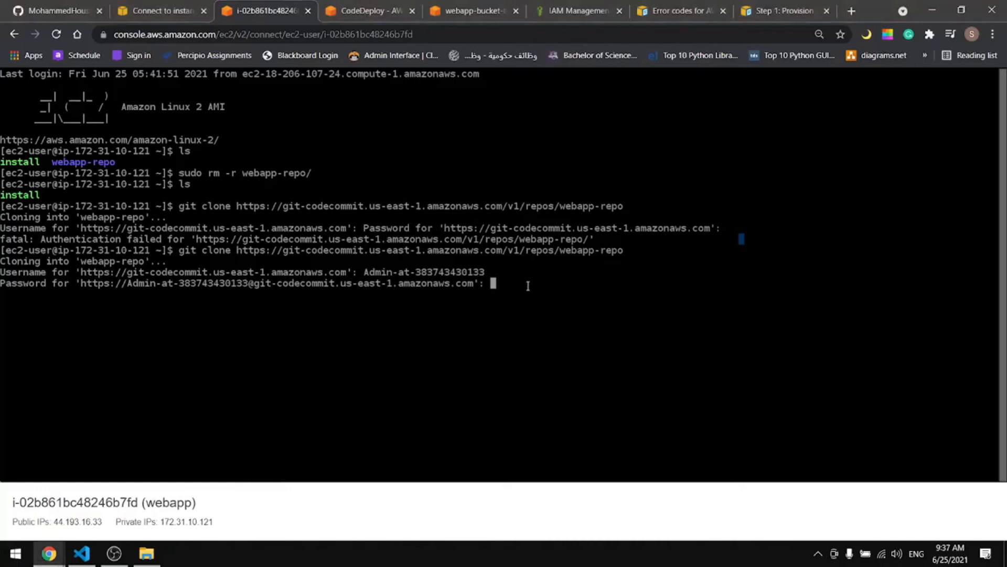
{"action": "key", "text": "ctrl+v"}
{"action": "key", "text": "Return"}
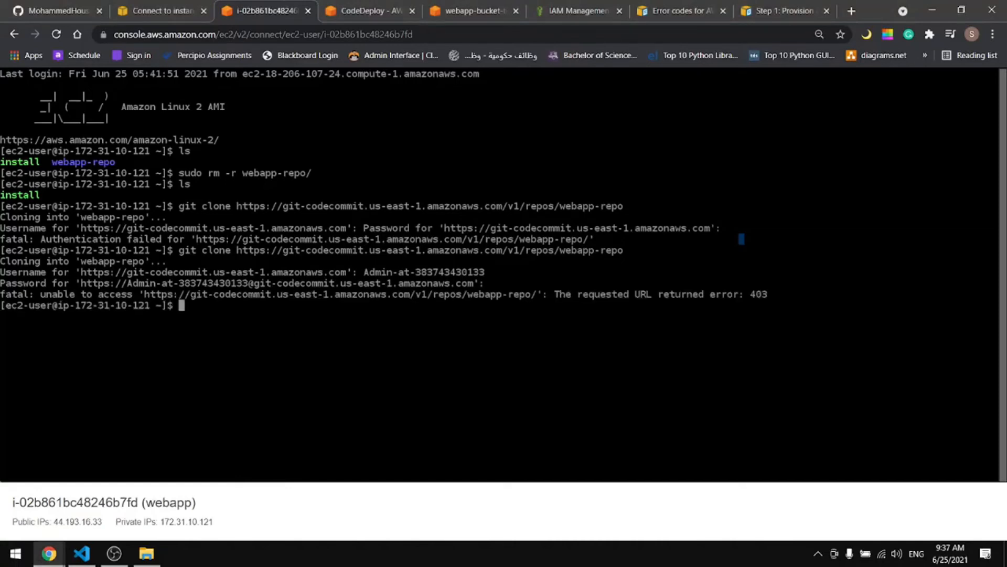
Step: Repeat the webapp-repo clone in the instance terminal and supply the CodeDeploy username from the notes again
{"action": "key", "text": "Up"}
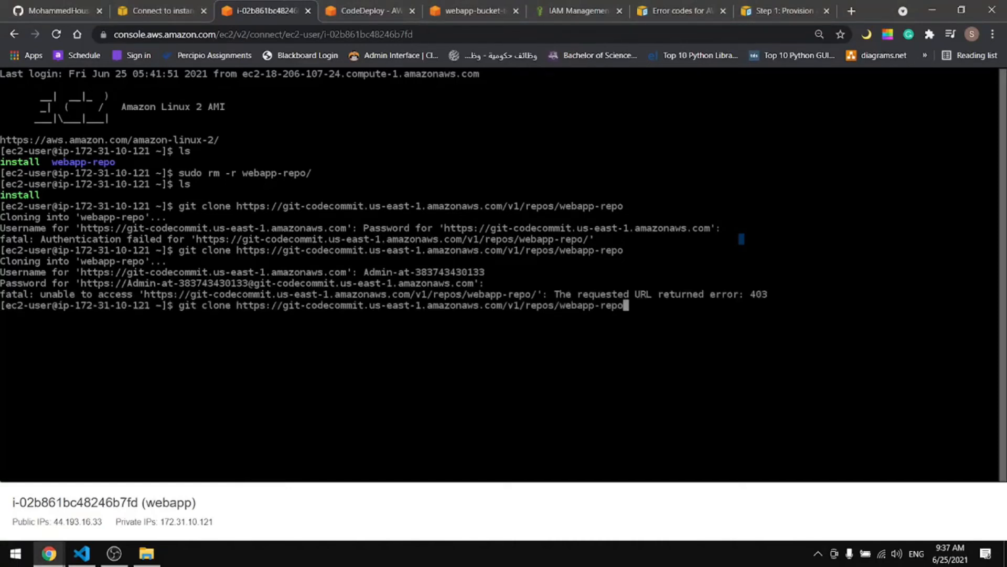
{"action": "key", "text": "Return"}
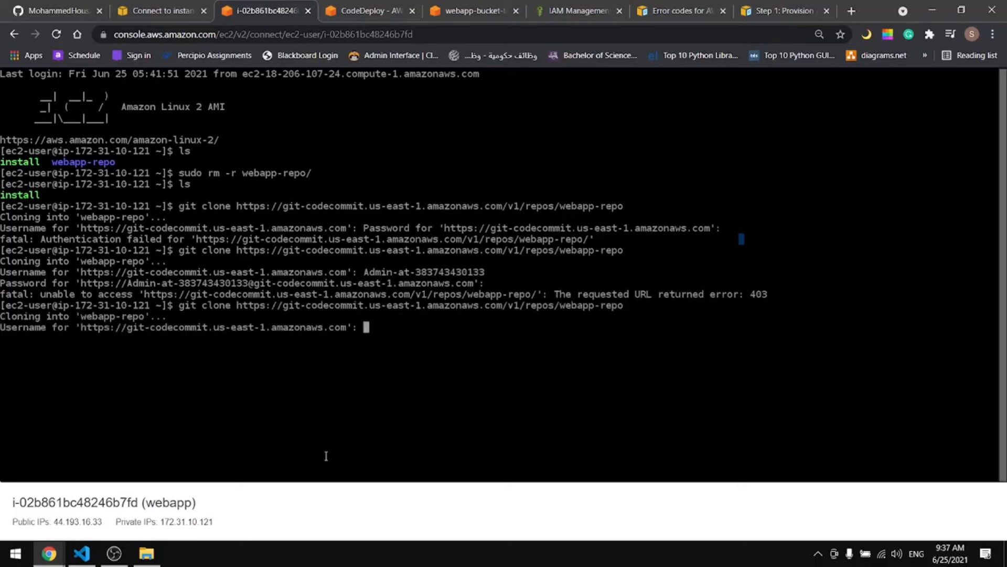
{"action": "key", "text": "alt+Tab"}
{"action": "left_click_drag", "start_coordinate": [399, 290], "coordinate": [293, 290]}
{"action": "key", "text": "ctrl+c"}
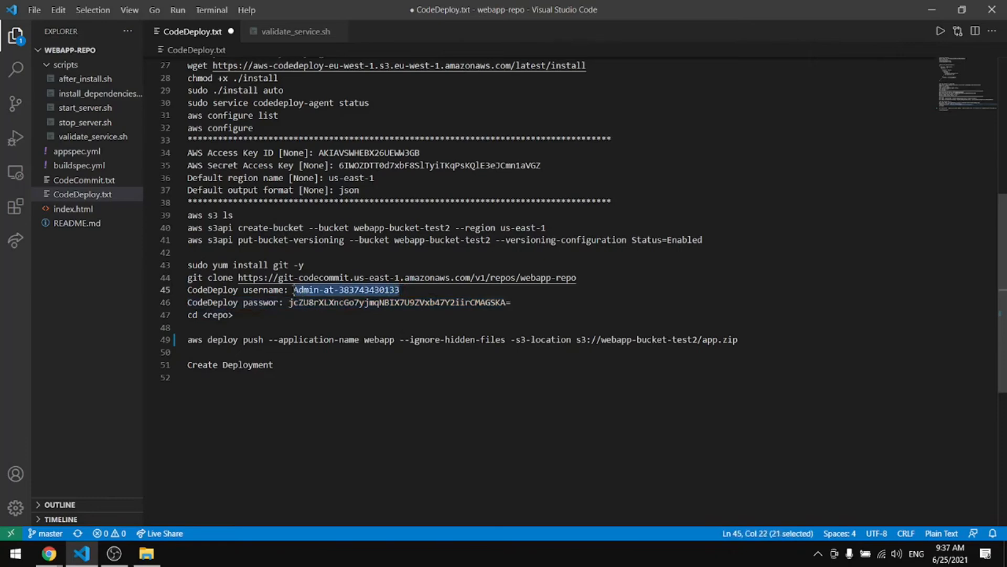
{"action": "key", "text": "alt+Tab"}
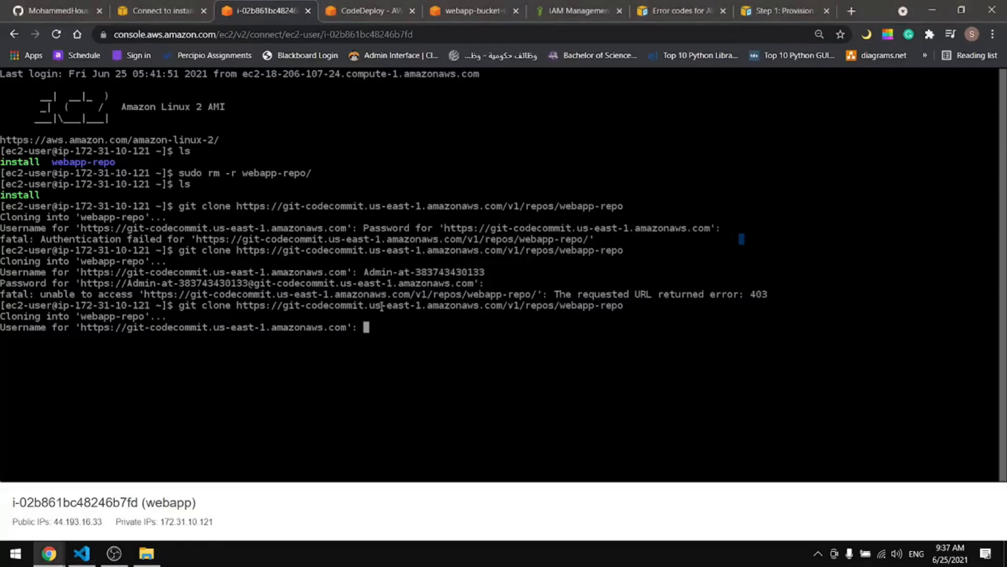
{"action": "key", "text": "ctrl+v"}
{"action": "key", "text": "Return"}
Step: Copy the CodeDeploy password from CodeDeploy.txt and submit it at the clone's password prompt
{"action": "key", "text": "alt+Tab"}
{"action": "left_click_drag", "start_coordinate": [519, 299], "coordinate": [287, 302]}
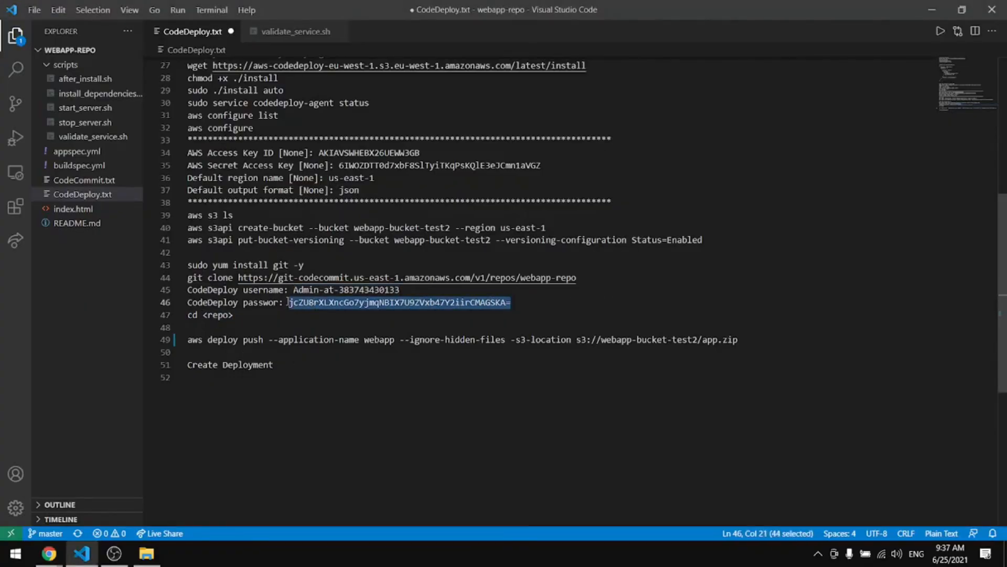
{"action": "key", "text": "alt+Tab"}
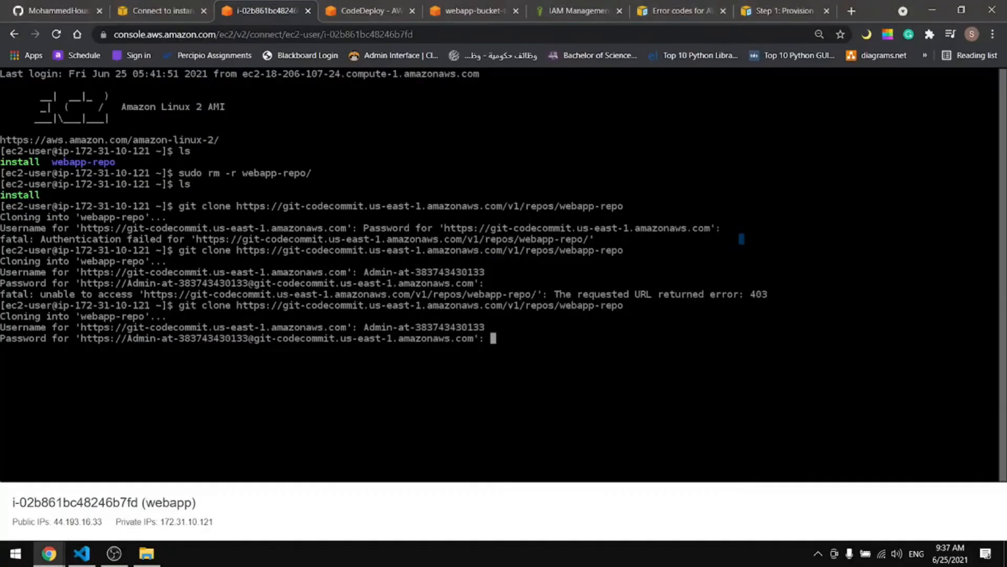
{"action": "key", "text": "Return"}
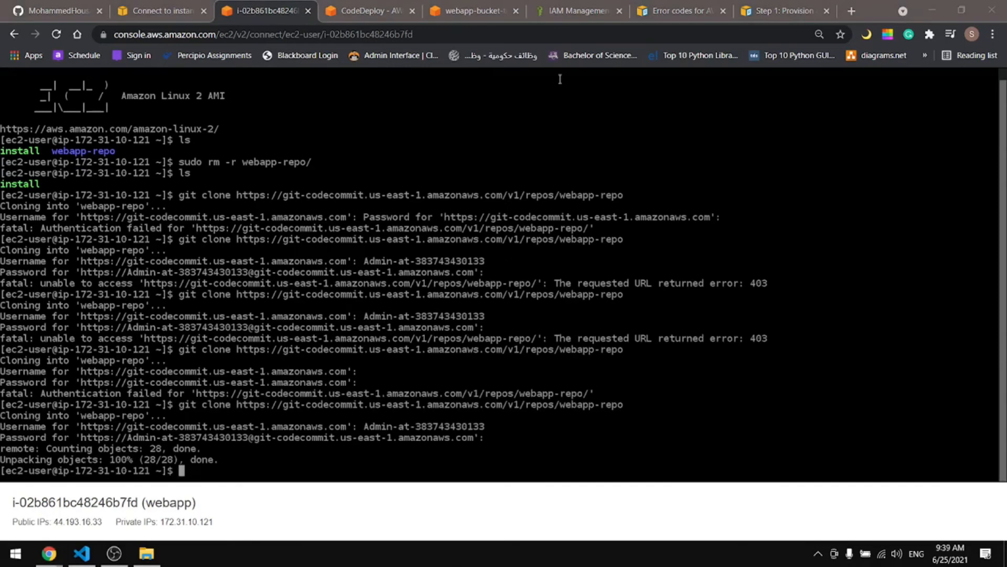
Step: Review the permissions policies of the ec2-role-code-deploy role and the app.zip versions in webapp-bucket-test2
{"action": "left_click", "coordinate": [558, 13]}
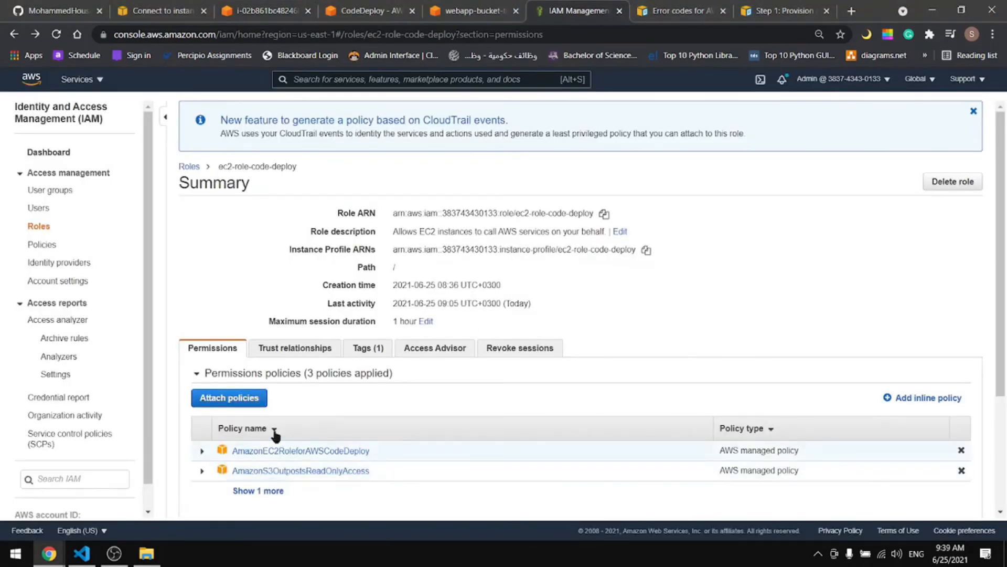
{"action": "scroll", "coordinate": [278, 419], "scroll_direction": "down", "scroll_amount": 3}
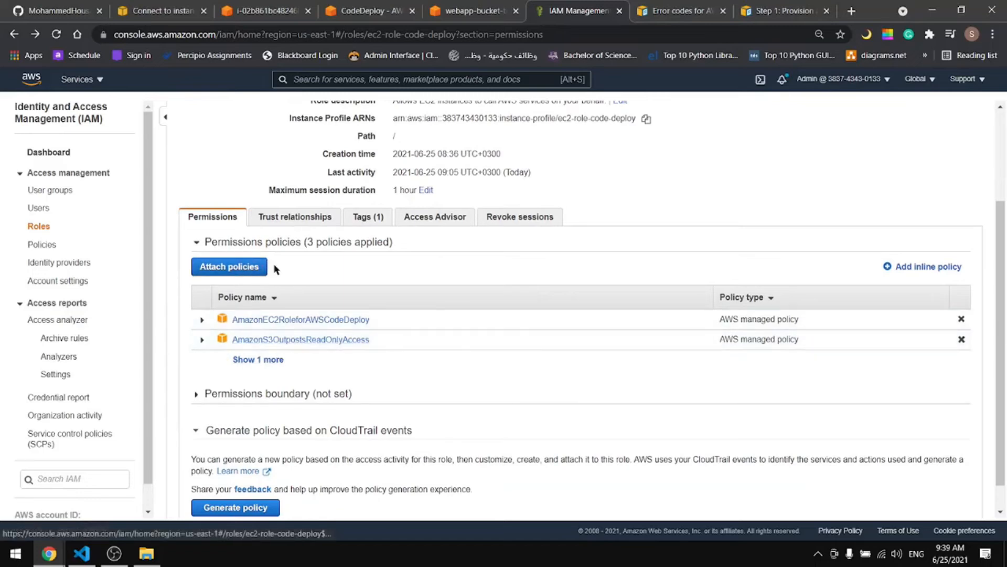
{"action": "left_click", "coordinate": [373, 6]}
{"action": "left_click", "coordinate": [462, 5]}
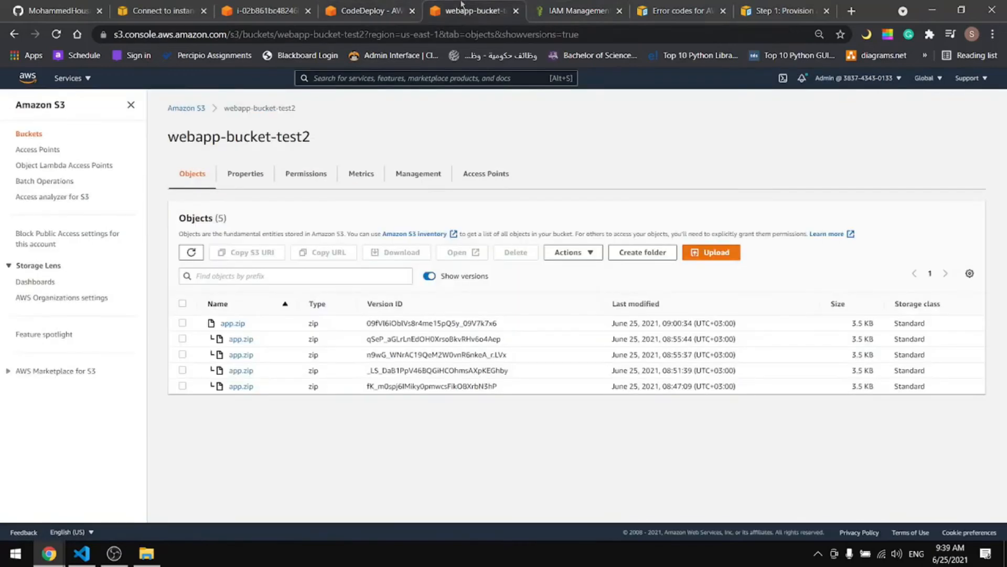
Step: Return to the EC2 instance terminal and list the home folder to check for the cloned webapp-repo directory
{"action": "left_click", "coordinate": [270, 6]}
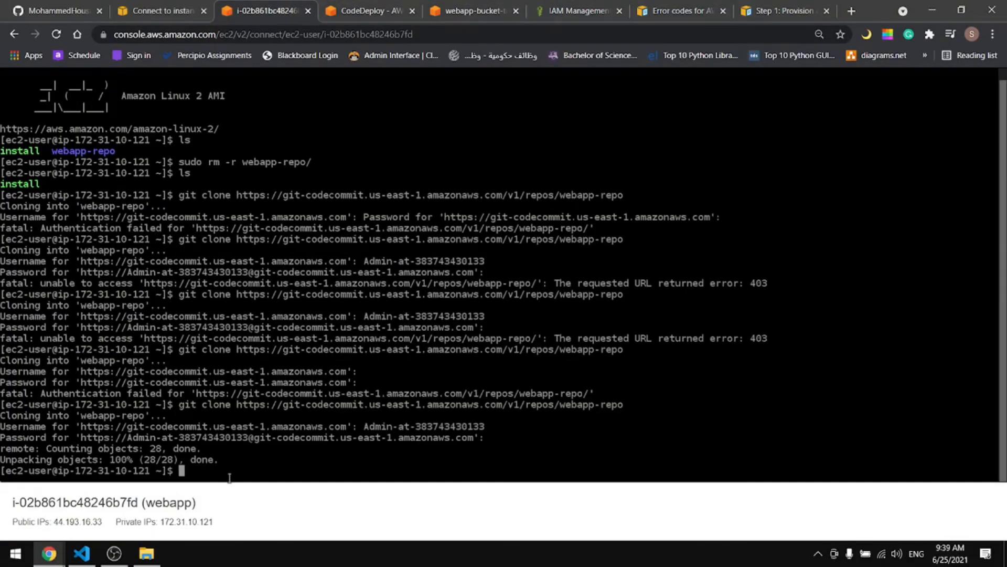
{"action": "type", "text": "ls"}
{"action": "key", "text": "Return"}
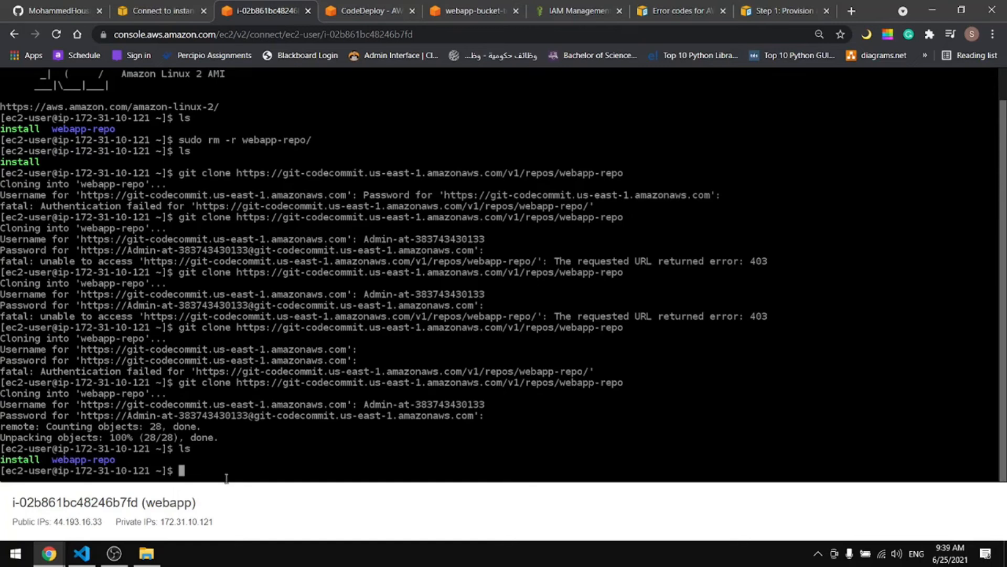
Step: Try the aws deploy push command from CodeDeploy.txt in the home folder for application webapp, targeting s3://webapp-bucket-test2/app.zip
{"action": "key", "text": "alt+Tab"}
{"action": "key", "text": "alt+Tab"}
{"action": "key", "text": "alt+Tab"}
{"action": "key", "text": "alt+Tab"}
{"action": "key", "text": "alt+Tab"}
{"action": "key", "text": "alt+Tab"}
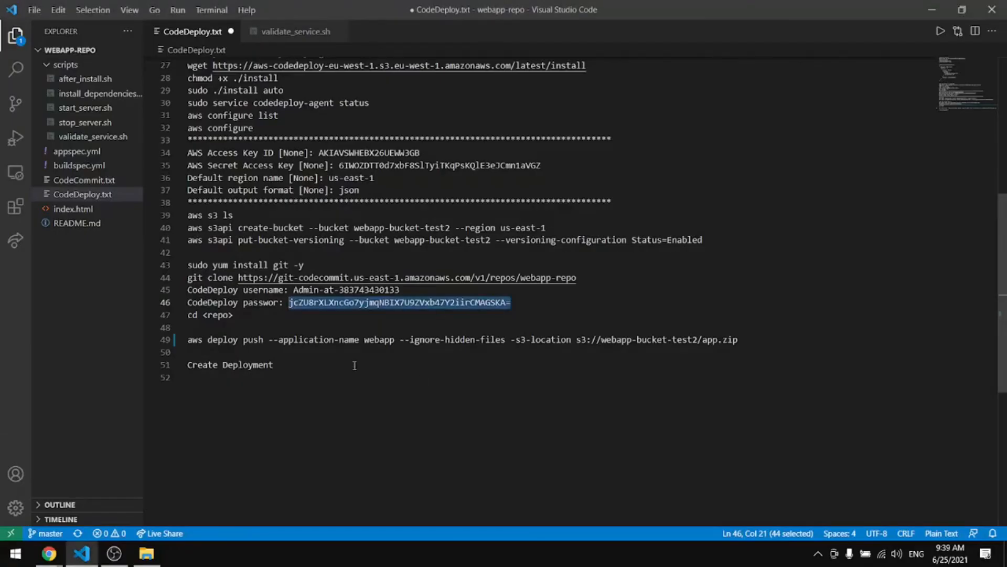
{"action": "left_click", "coordinate": [331, 380]}
{"action": "triple_click", "coordinate": [290, 345]}
{"action": "key", "text": "ctrl+c"}
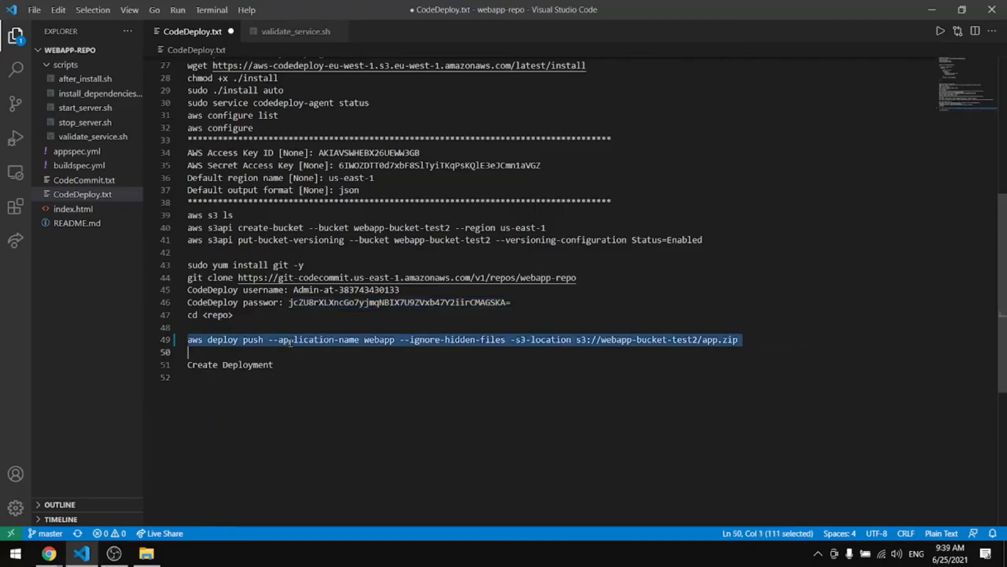
{"action": "key", "text": "alt+Tab"}
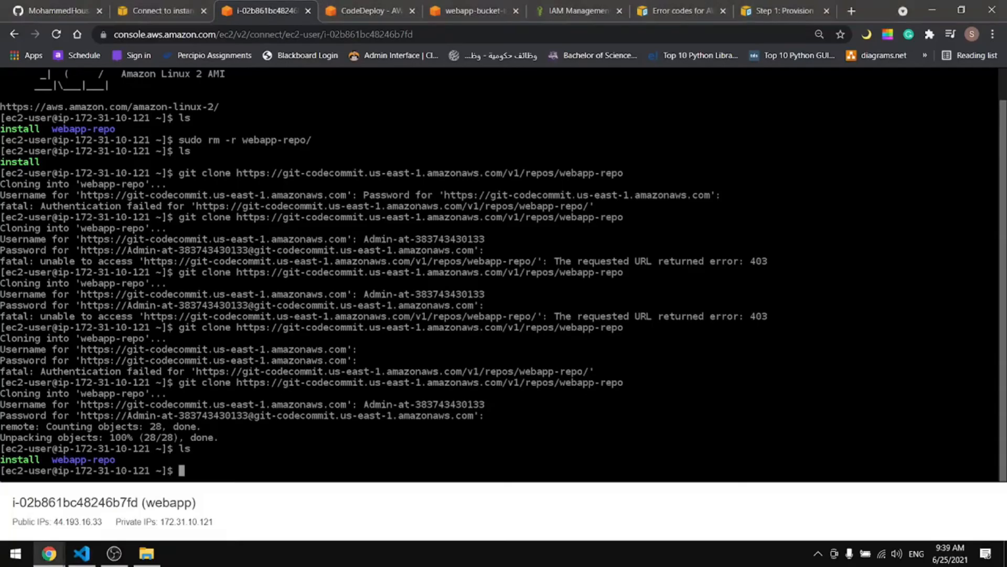
{"action": "key", "text": "ctrl+v"}
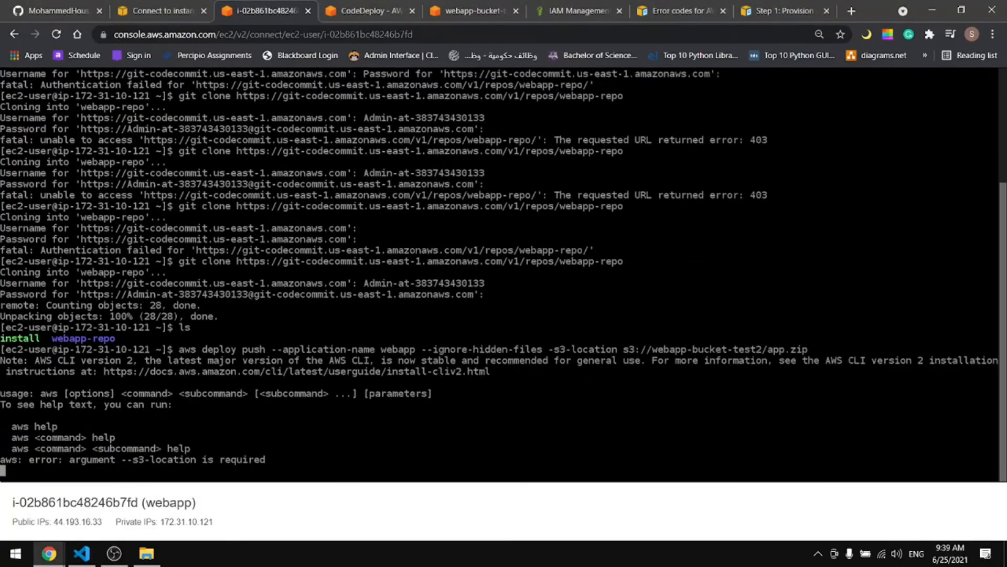
{"action": "key", "text": "Return"}
{"action": "key", "text": "Return"}
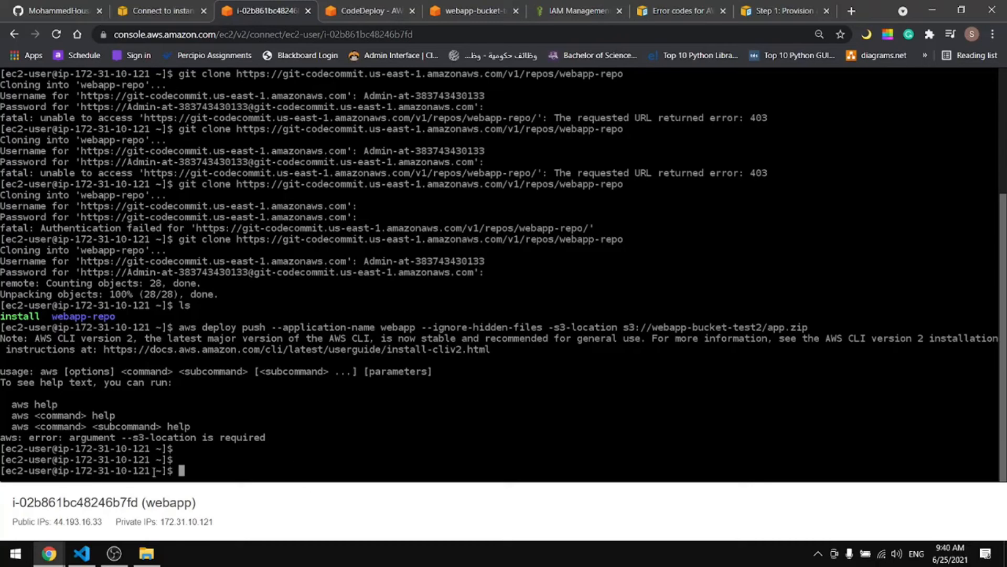
Step: List the home folder's contents and change into the webapp-repo directory
{"action": "type", "text": "ls"}
{"action": "key", "text": "Return"}
{"action": "type", "text": "cd we"}
{"action": "key", "text": "Tab"}
{"action": "key", "text": "Return"}
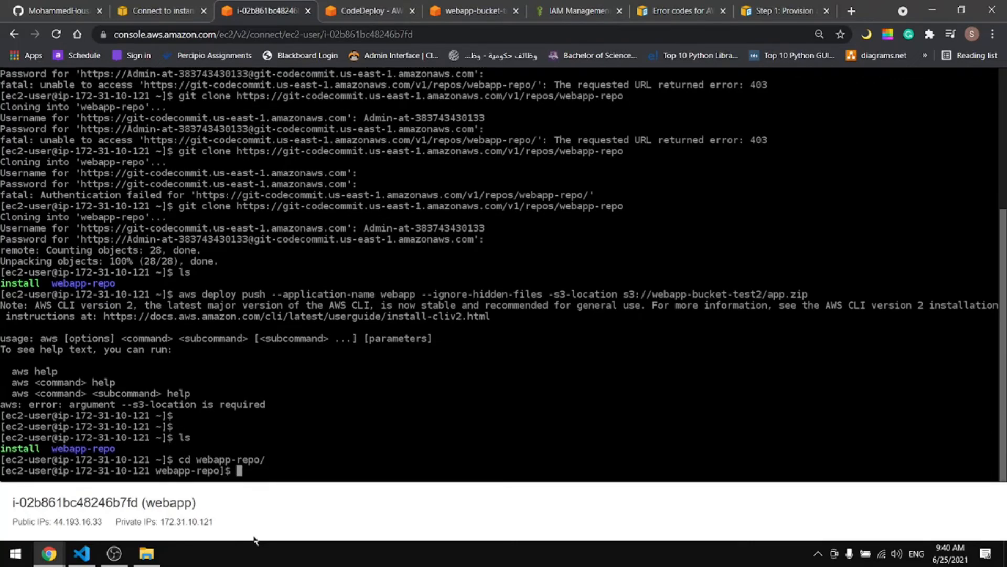
Step: Try the same aws deploy push command, still with the -s3-location option, from inside the webapp-repo directory
{"action": "type", "text": "ls"}
{"action": "key", "text": "Up"}
{"action": "key", "text": "Up"}
{"action": "key", "text": "Up"}
{"action": "key", "text": "Return"}
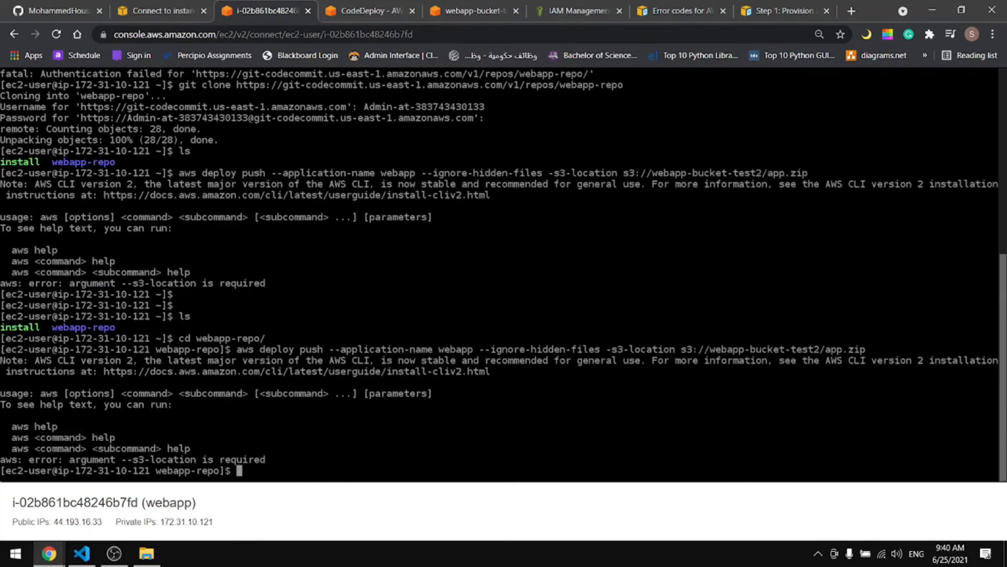
Step: Correct the push command in CodeDeploy.txt to use --s3-location and copy the whole line
{"action": "key", "text": "alt+Tab"}
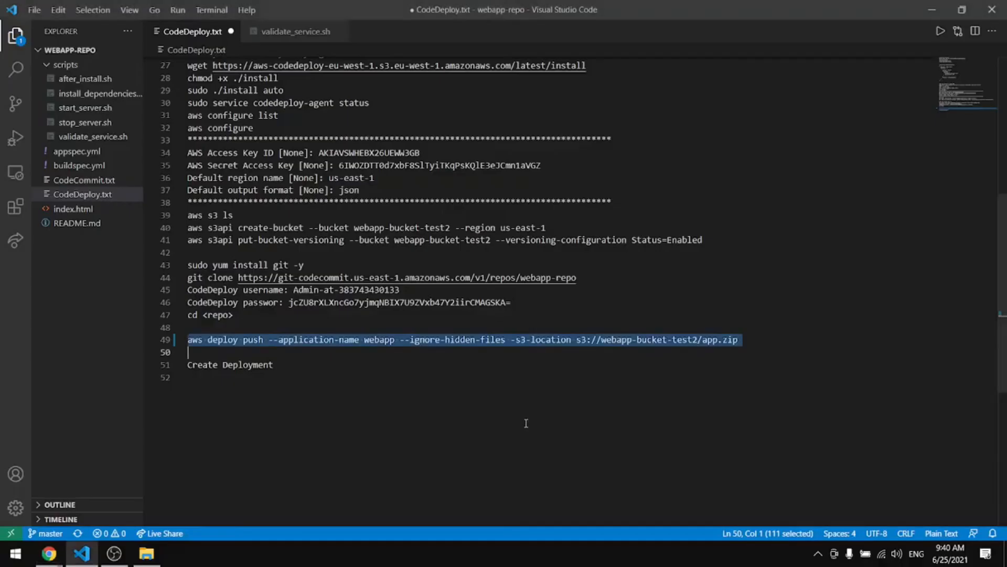
{"action": "left_click", "coordinate": [552, 340]}
{"action": "left_click", "coordinate": [512, 340]}
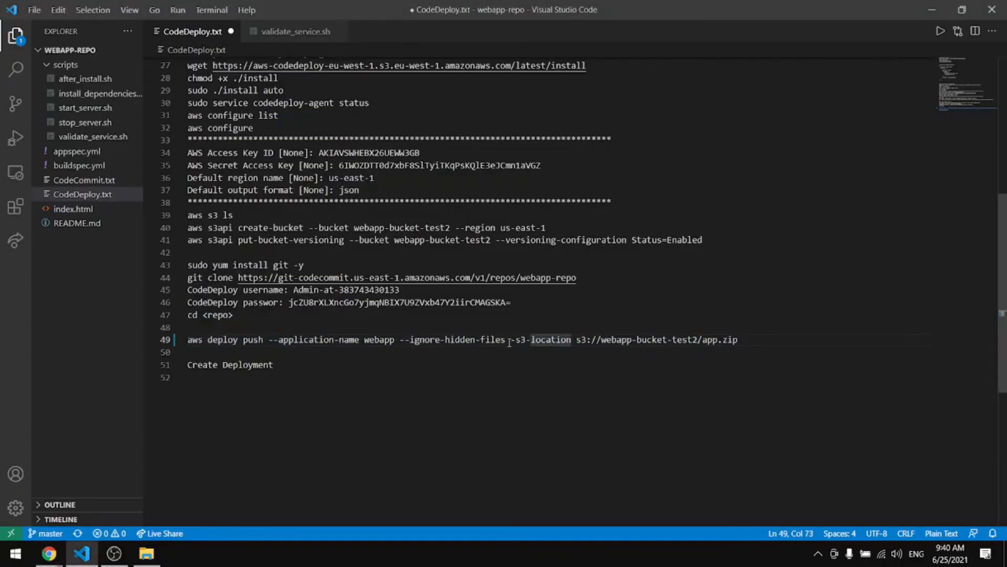
{"action": "type", "text": "-"}
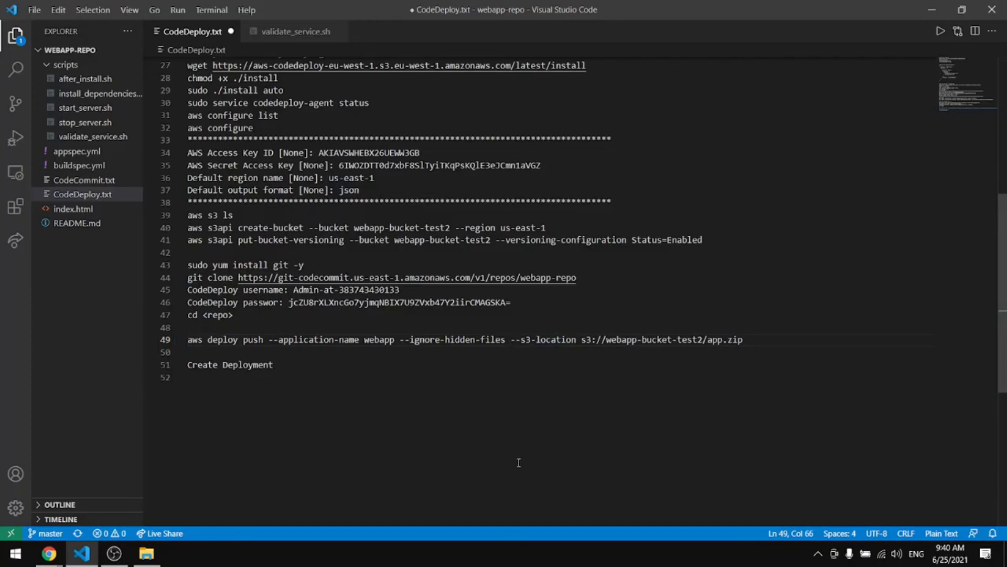
{"action": "triple_click", "coordinate": [506, 340]}
{"action": "key", "text": "ctrl+c"}
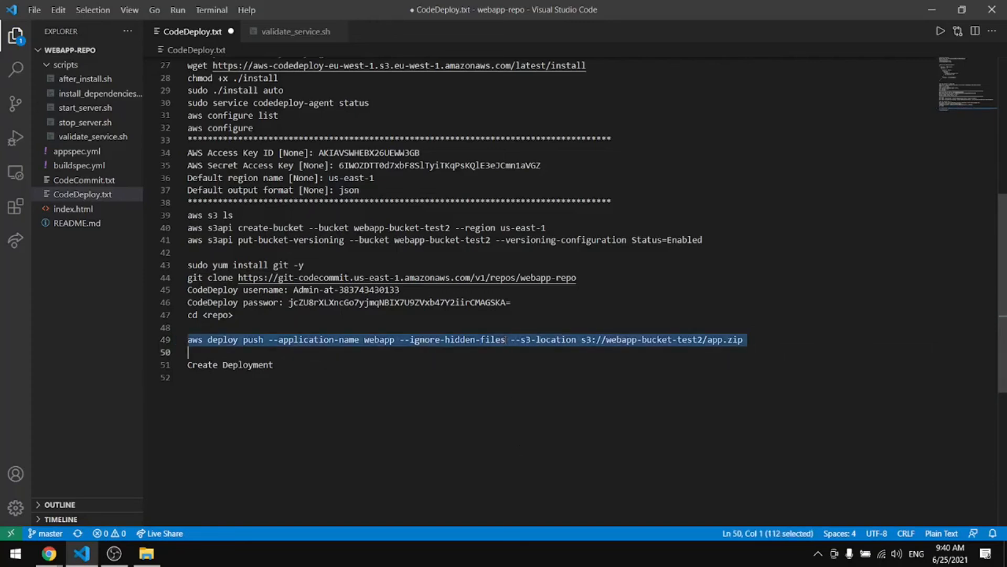
Step: Run the corrected aws deploy push command in the EC2 terminal's webapp-repo directory, then clear the terminal
{"action": "key", "text": "alt+Tab"}
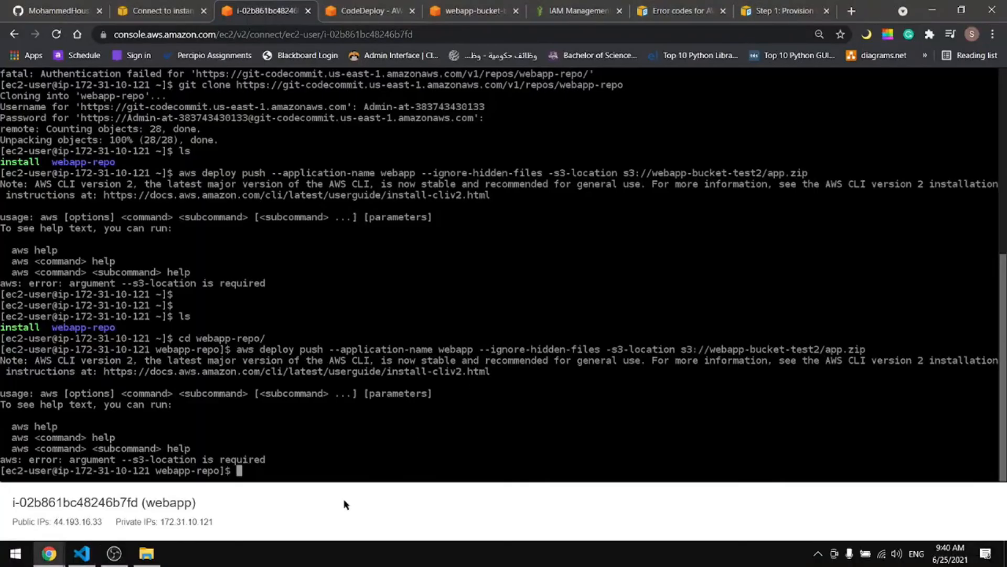
{"action": "key", "text": "ctrl+v"}
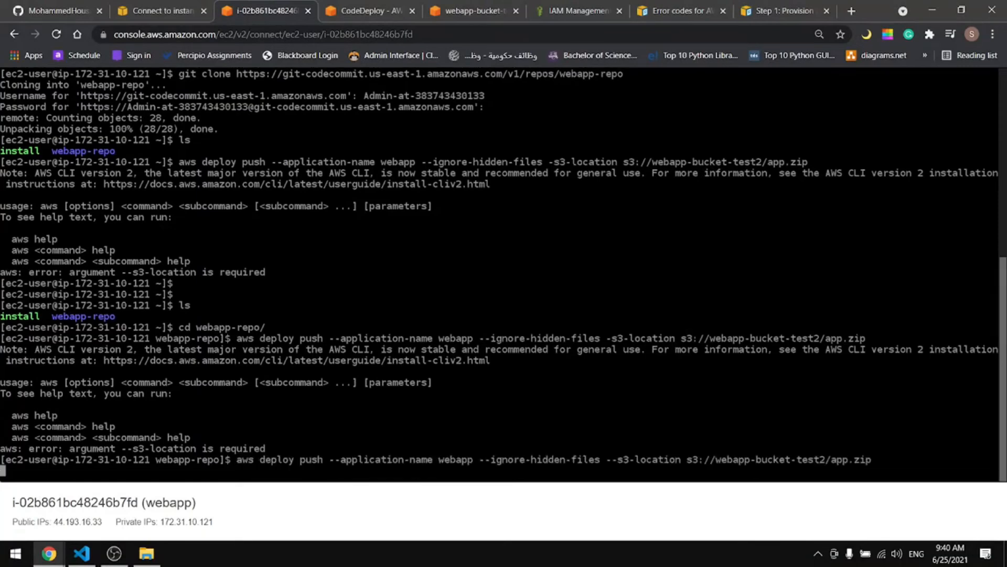
{"action": "key", "text": "Return"}
{"action": "key", "text": "Return"}
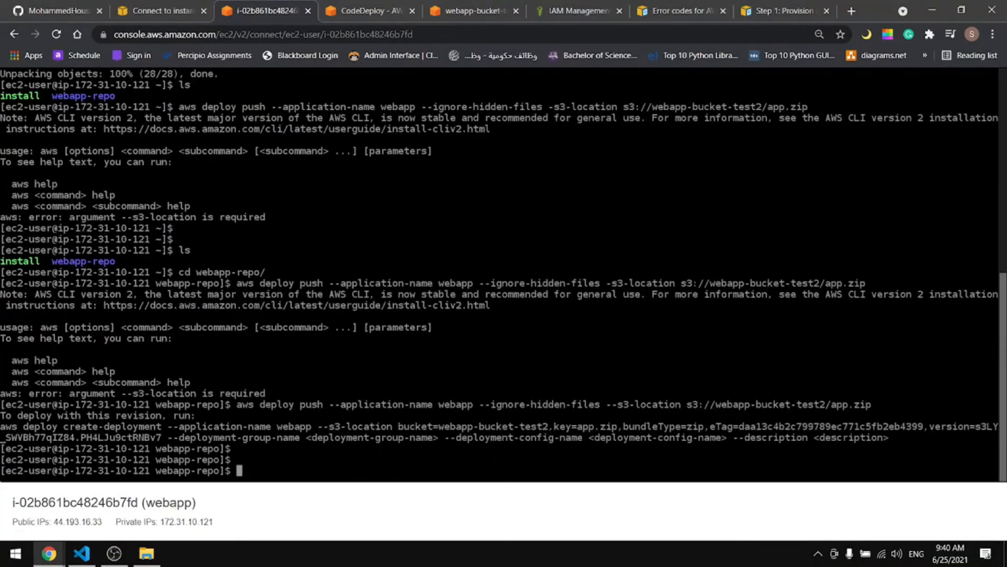
{"action": "key", "text": "ctrl+l"}
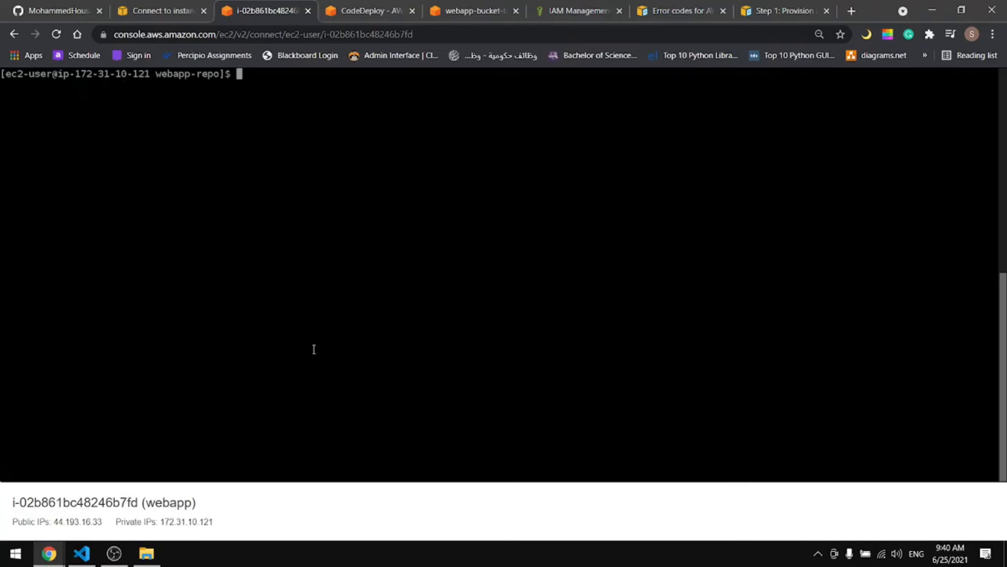
Step: Open the failed deployment d-DT5DOU7OB from the CodeDeploy deployment history and retry it
{"action": "left_click", "coordinate": [388, 6]}
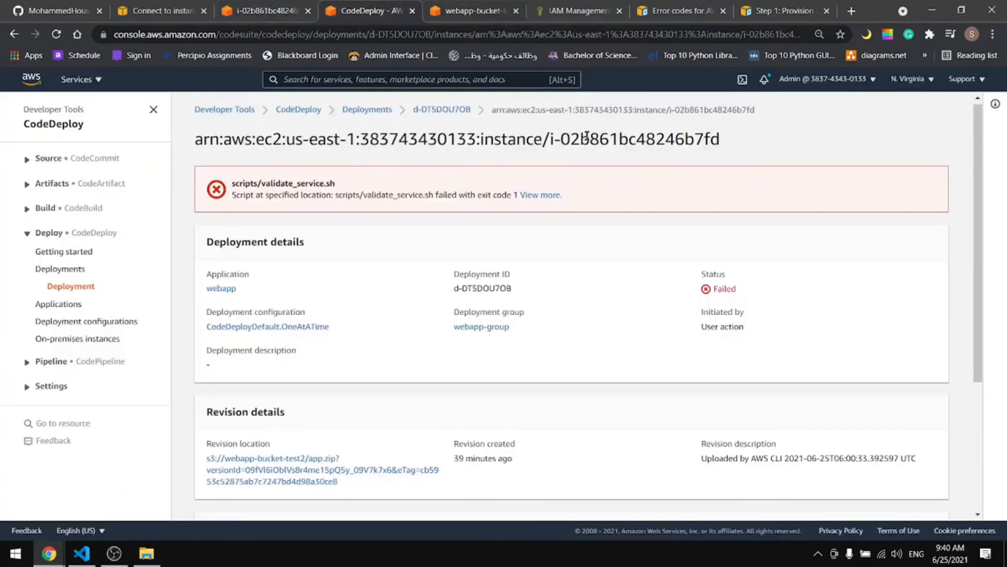
{"action": "left_click", "coordinate": [473, 9]}
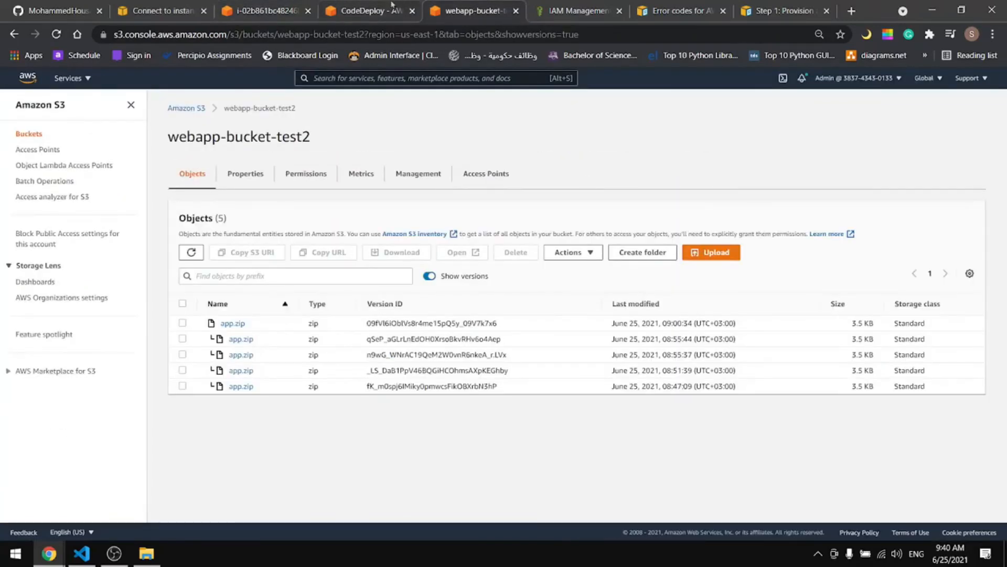
{"action": "left_click", "coordinate": [391, 7]}
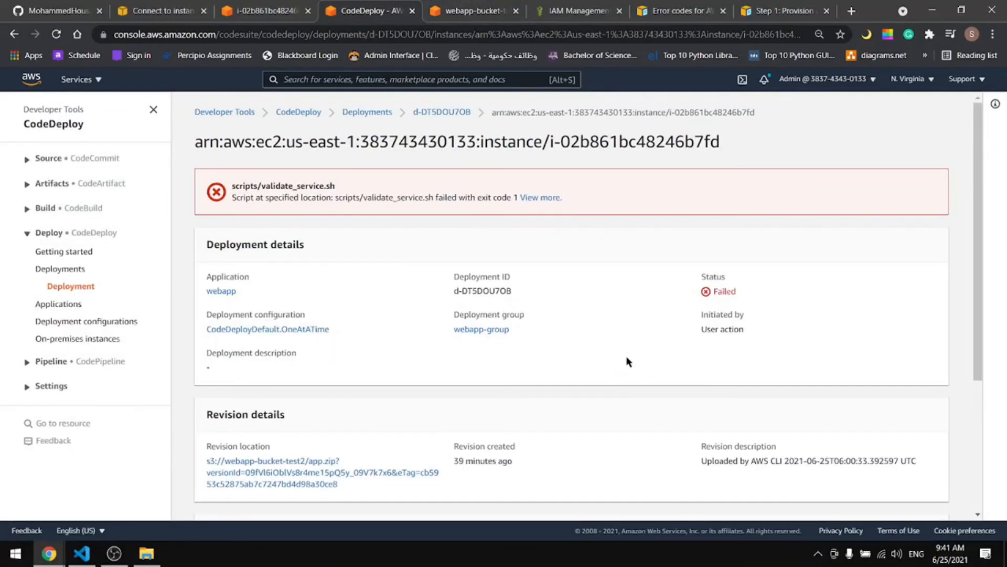
{"action": "left_click", "coordinate": [366, 112]}
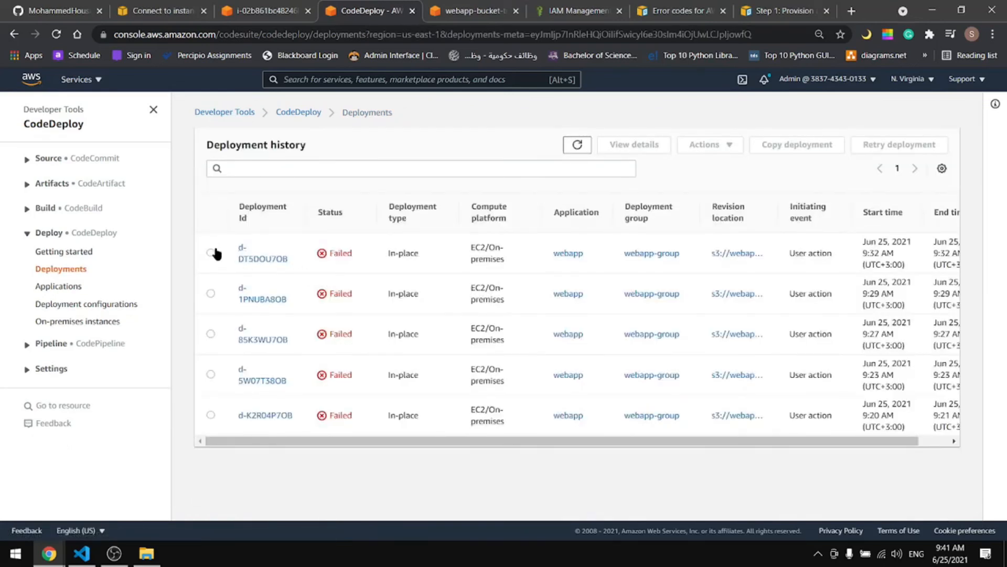
{"action": "left_click", "coordinate": [242, 258]}
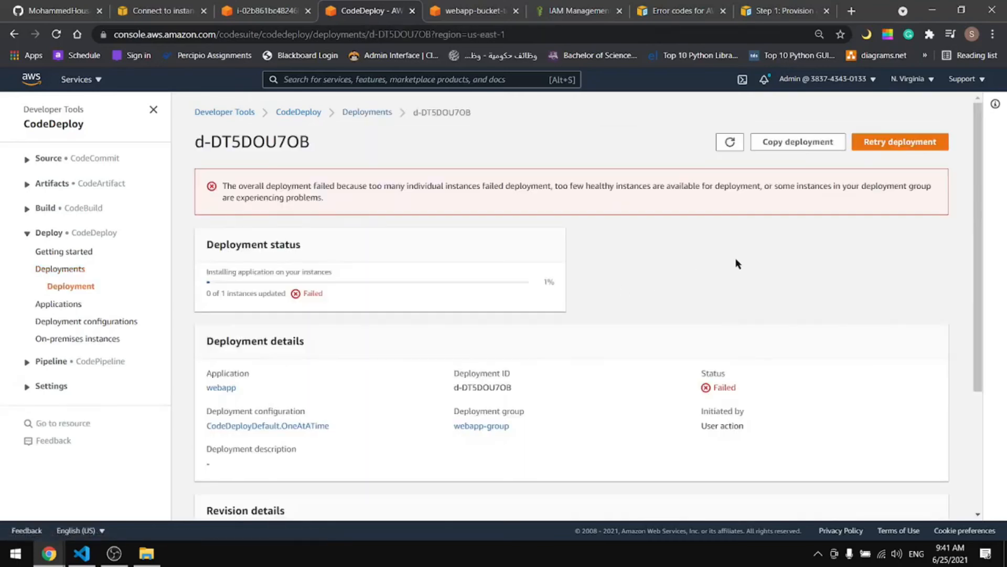
{"action": "left_click", "coordinate": [895, 144]}
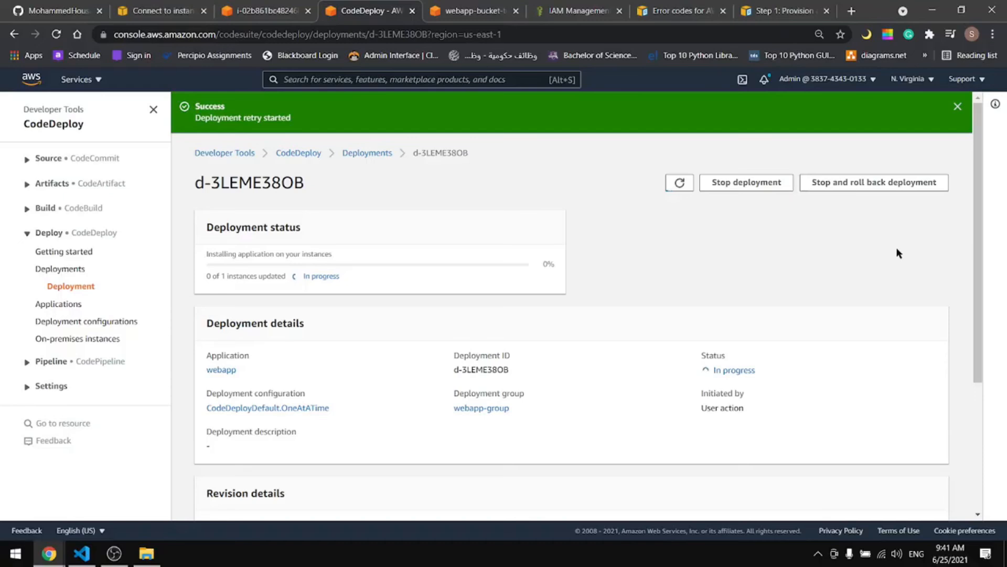
Step: Check the app.zip versions in webapp-bucket-test2, the instance terminal, the retried deployment's details and the deployment history
{"action": "left_click", "coordinate": [448, 5]}
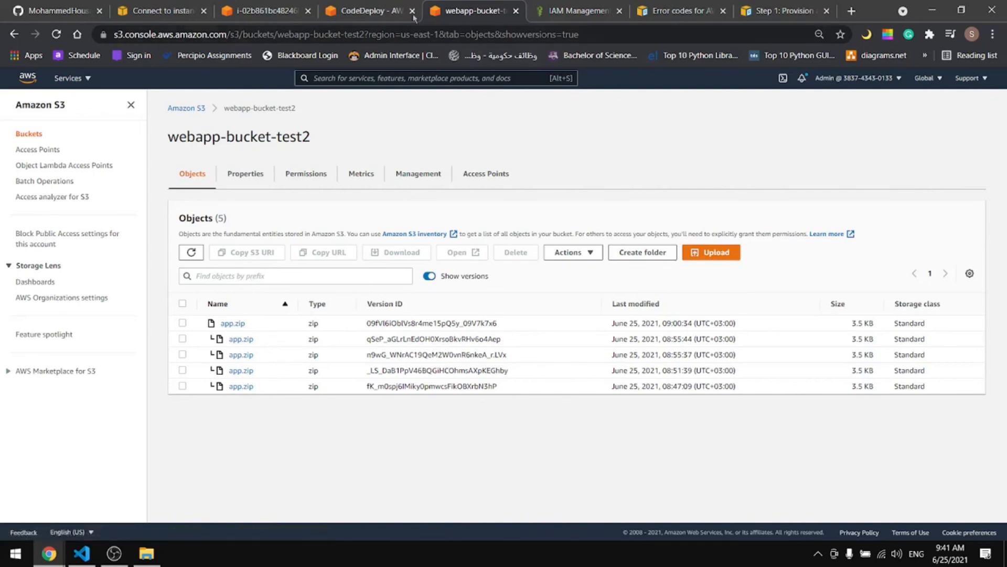
{"action": "left_click", "coordinate": [367, 11]}
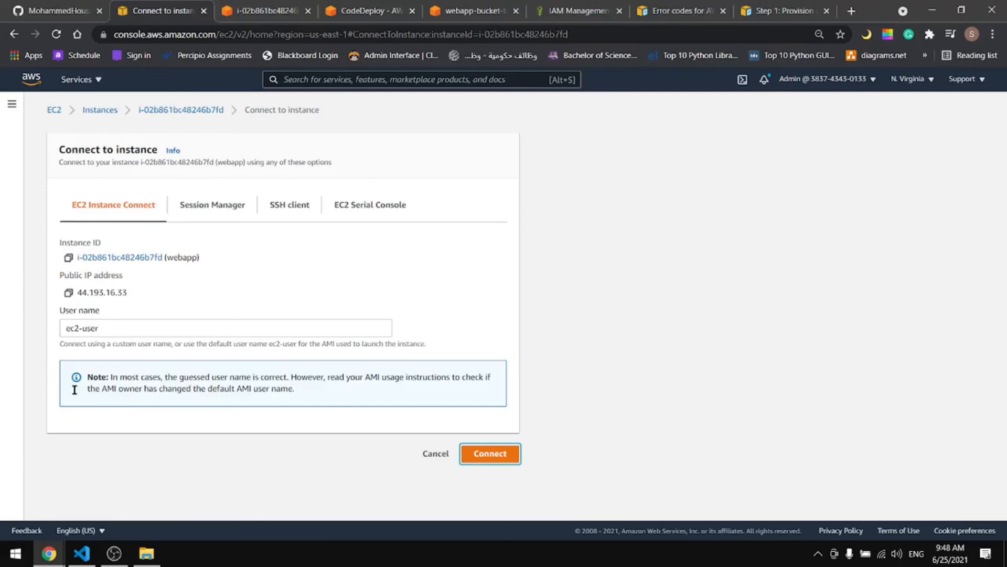
{"action": "left_click", "coordinate": [289, 10]}
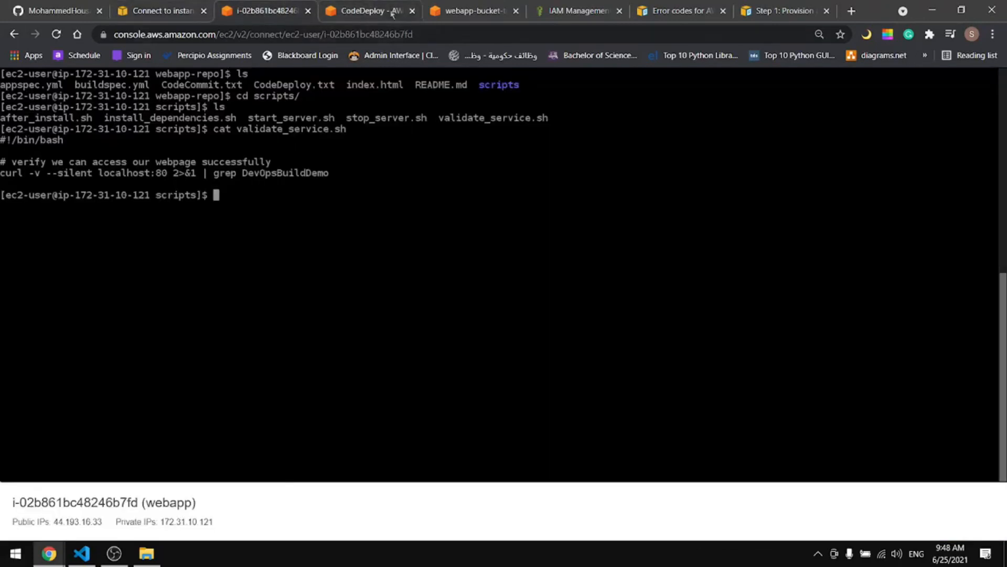
{"action": "left_click", "coordinate": [392, 13]}
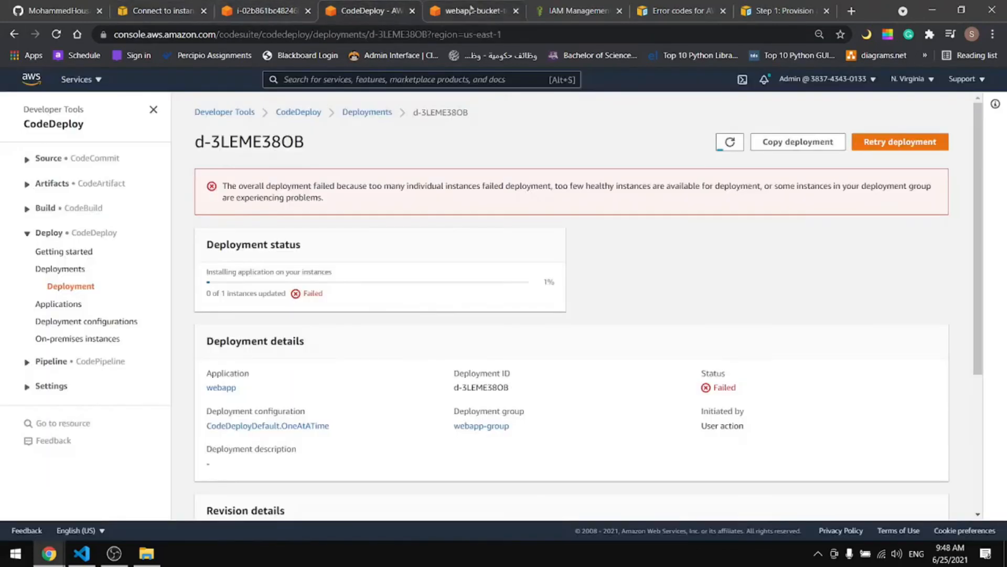
{"action": "left_click", "coordinate": [62, 286]}
{"action": "scroll", "coordinate": [465, 225], "scroll_direction": "down", "scroll_amount": 3}
{"action": "scroll", "coordinate": [434, 290], "scroll_direction": "down", "scroll_amount": 2}
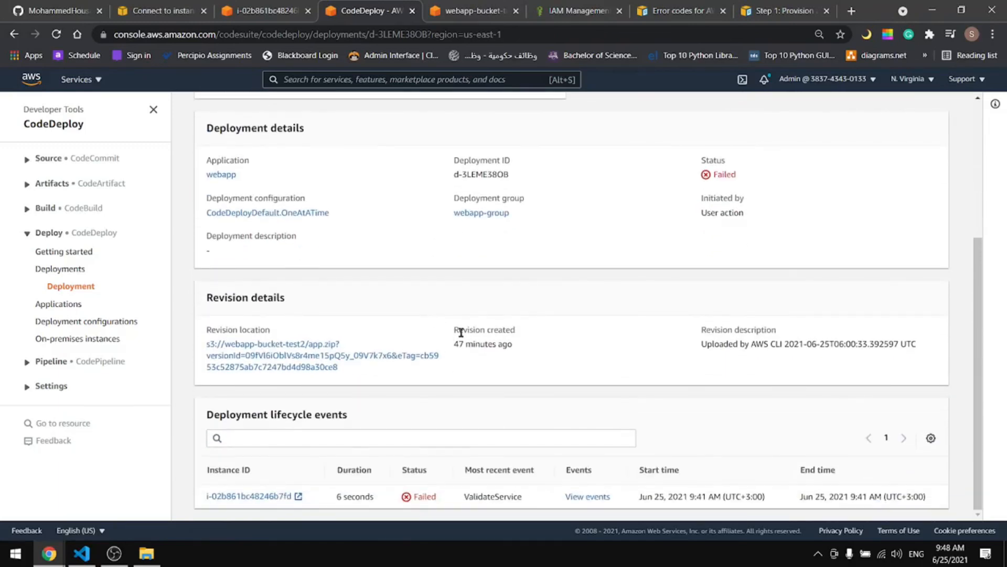
{"action": "scroll", "coordinate": [461, 333], "scroll_direction": "up", "scroll_amount": 5}
{"action": "left_click", "coordinate": [730, 141]}
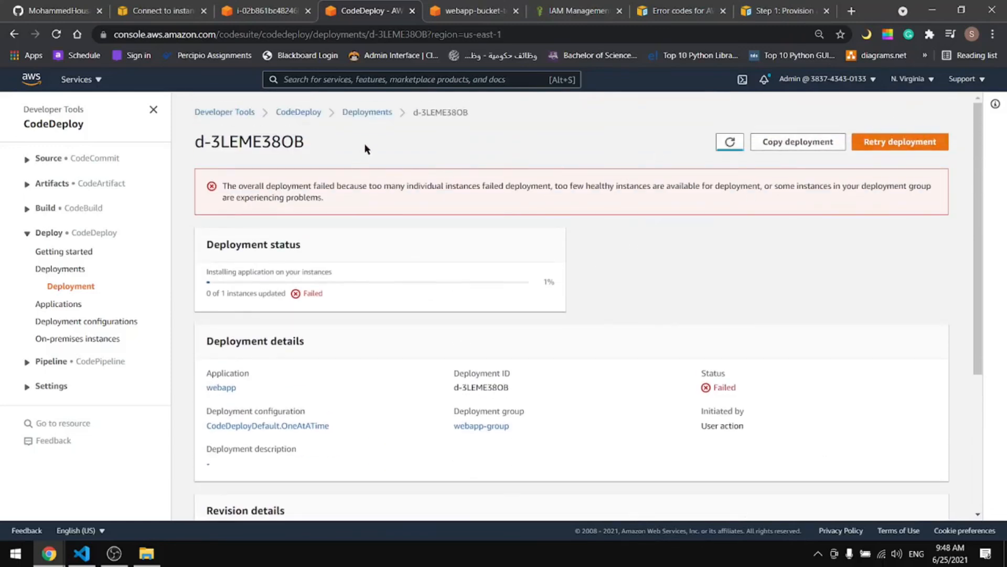
{"action": "left_click", "coordinate": [382, 112]}
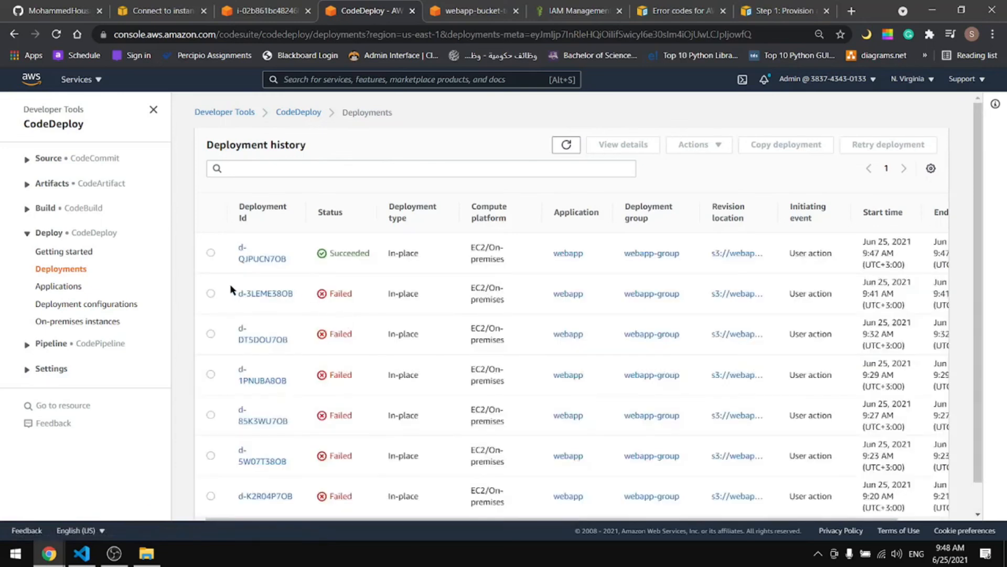
Step: Start a new deployment for the webapp-group deployment group of the webapp application
{"action": "left_click", "coordinate": [59, 286]}
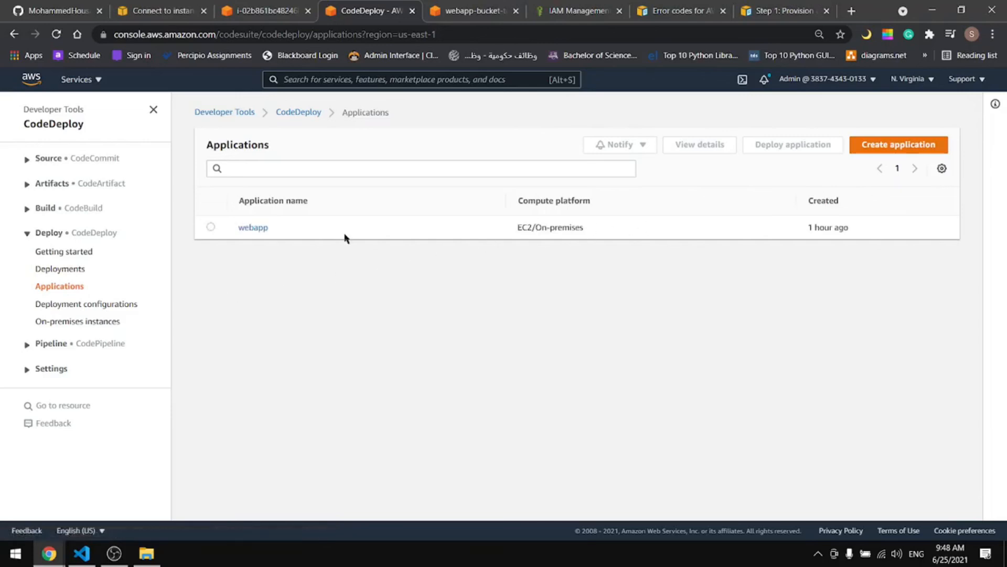
{"action": "left_click", "coordinate": [249, 229]}
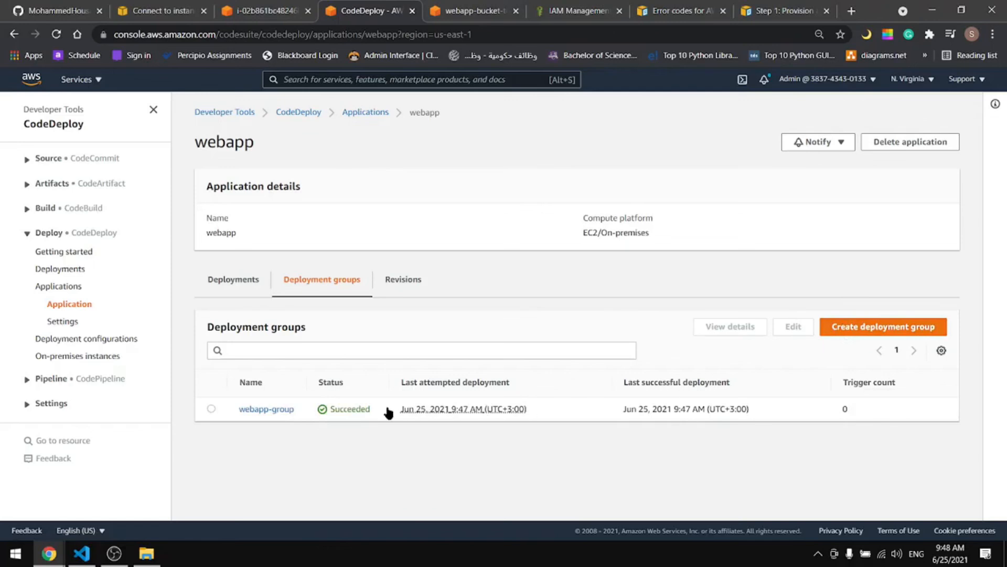
{"action": "left_click", "coordinate": [282, 415]}
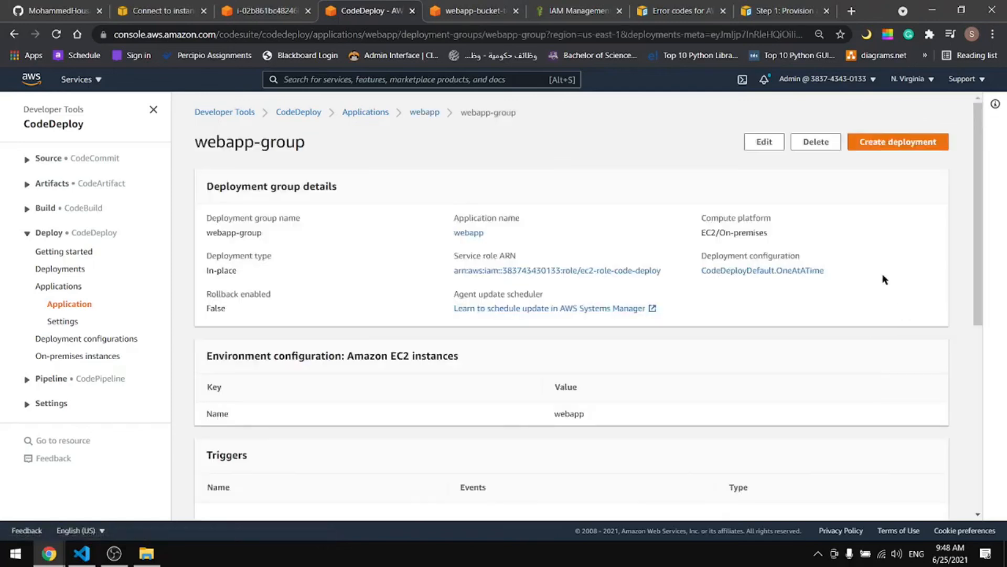
{"action": "left_click", "coordinate": [903, 141]}
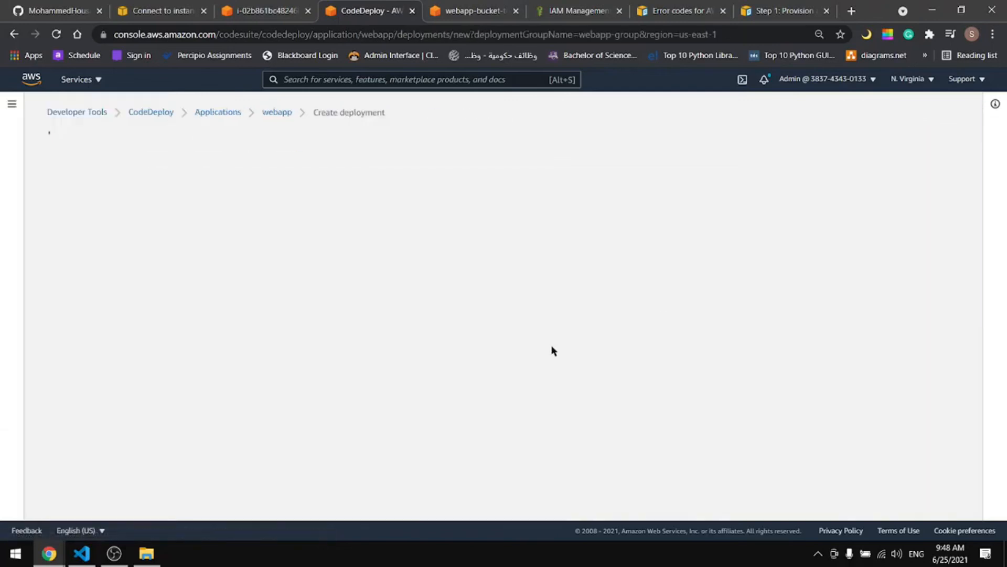
Step: Set the revision location to the app.zip version in webapp-bucket-test2 whose ID starts with s3LY_SWVBh77, and create the deployment
{"action": "scroll", "coordinate": [189, 288], "scroll_direction": "down", "scroll_amount": 3}
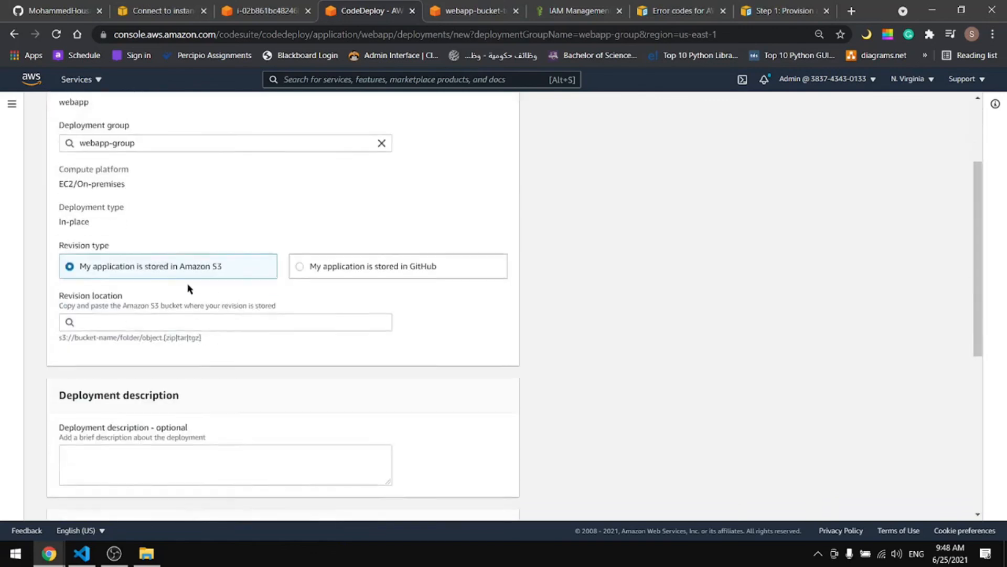
{"action": "left_click", "coordinate": [114, 316]}
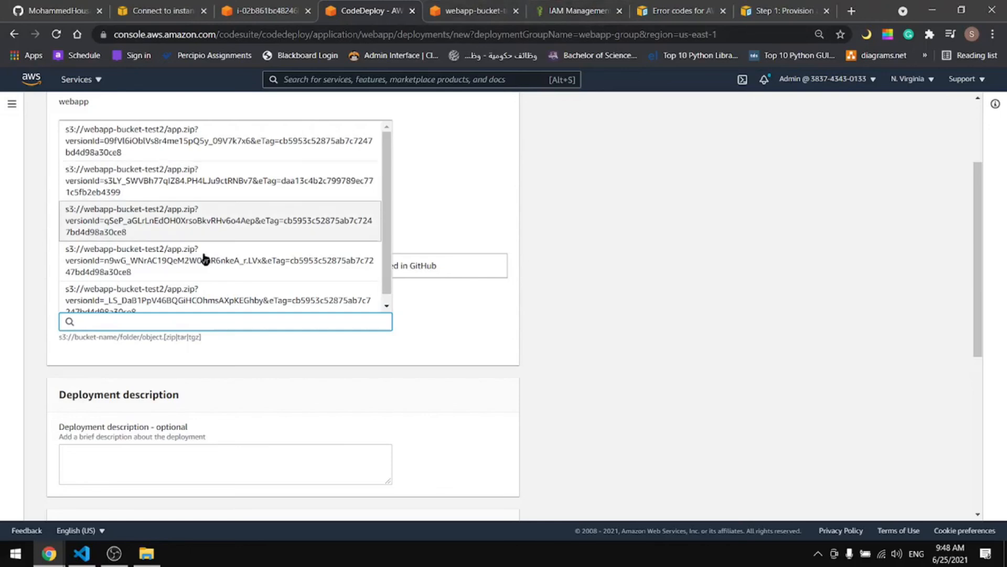
{"action": "scroll", "coordinate": [210, 262], "scroll_direction": "up", "scroll_amount": 3}
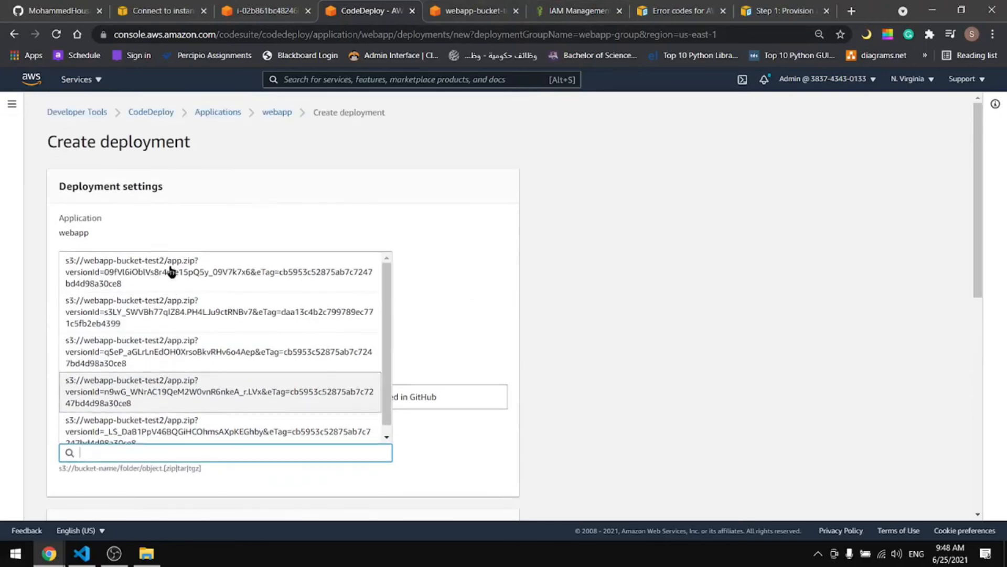
{"action": "left_click", "coordinate": [452, 13]}
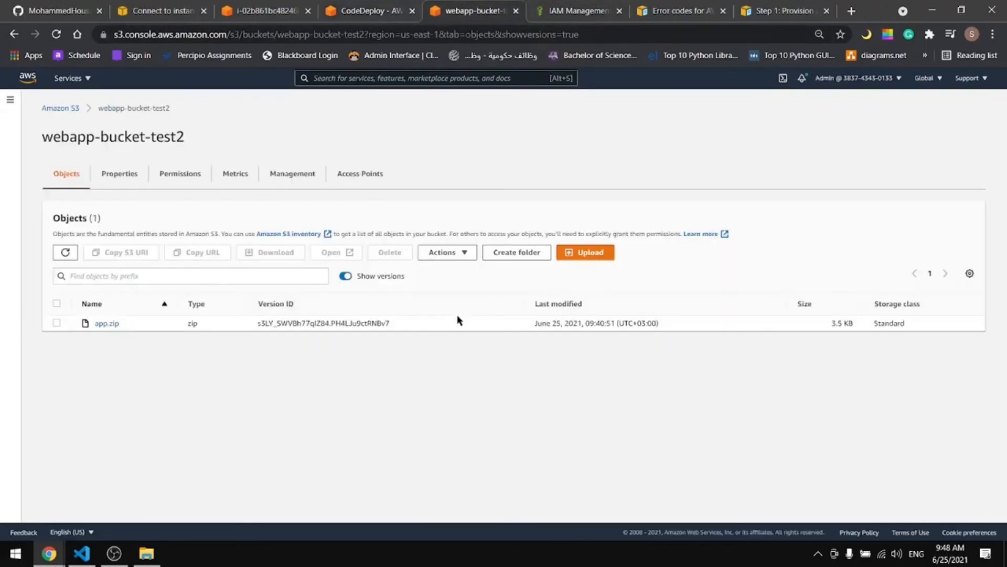
{"action": "left_click_drag", "start_coordinate": [383, 324], "coordinate": [388, 324]}
{"action": "left_click", "coordinate": [370, 21]}
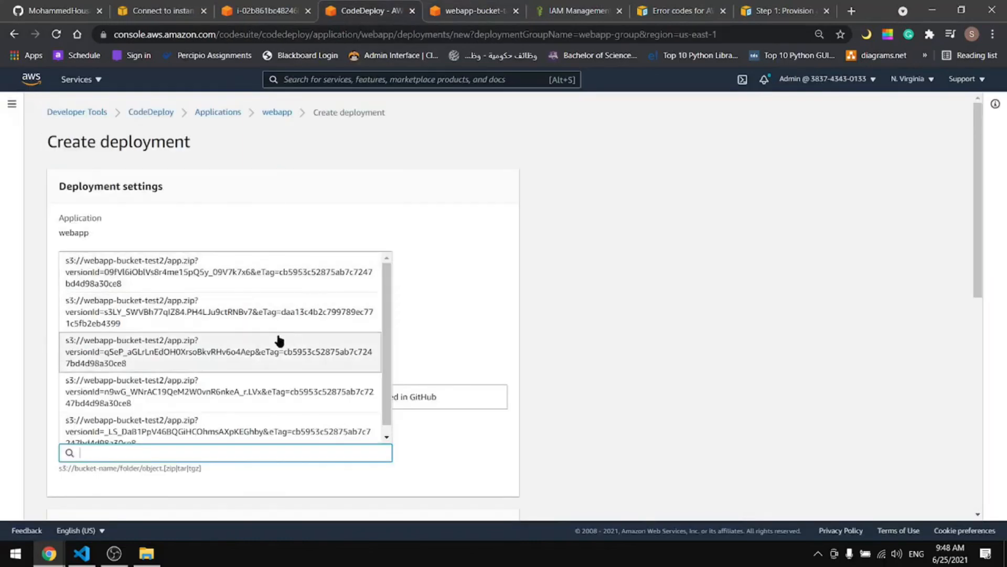
{"action": "left_click", "coordinate": [253, 322]}
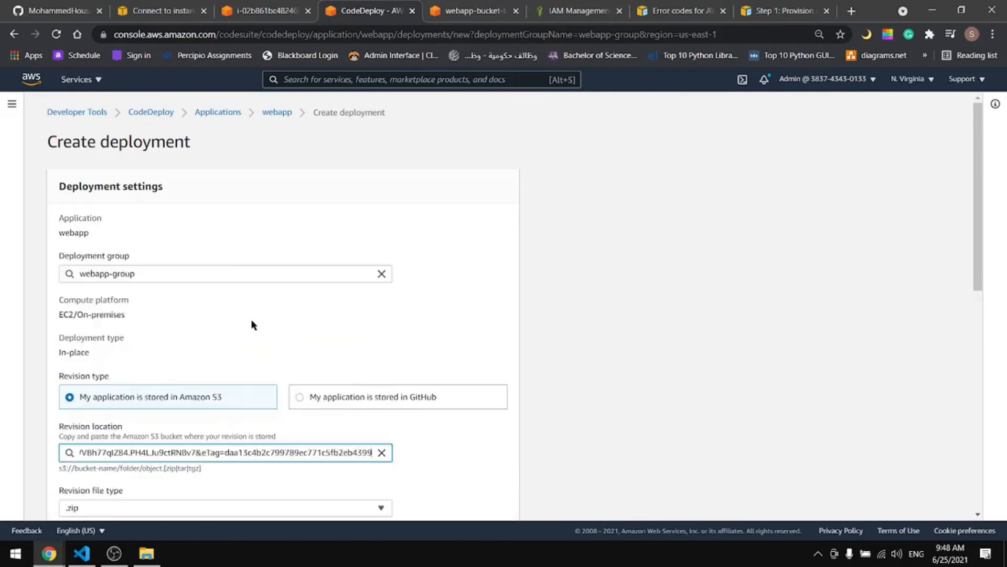
{"action": "scroll", "coordinate": [313, 407], "scroll_direction": "down", "scroll_amount": 10}
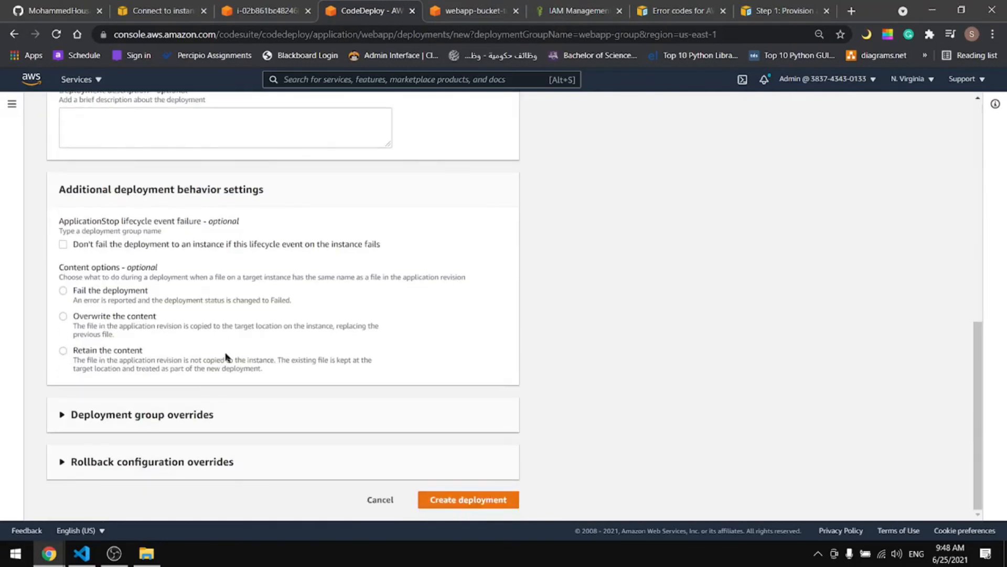
{"action": "left_click", "coordinate": [465, 502]}
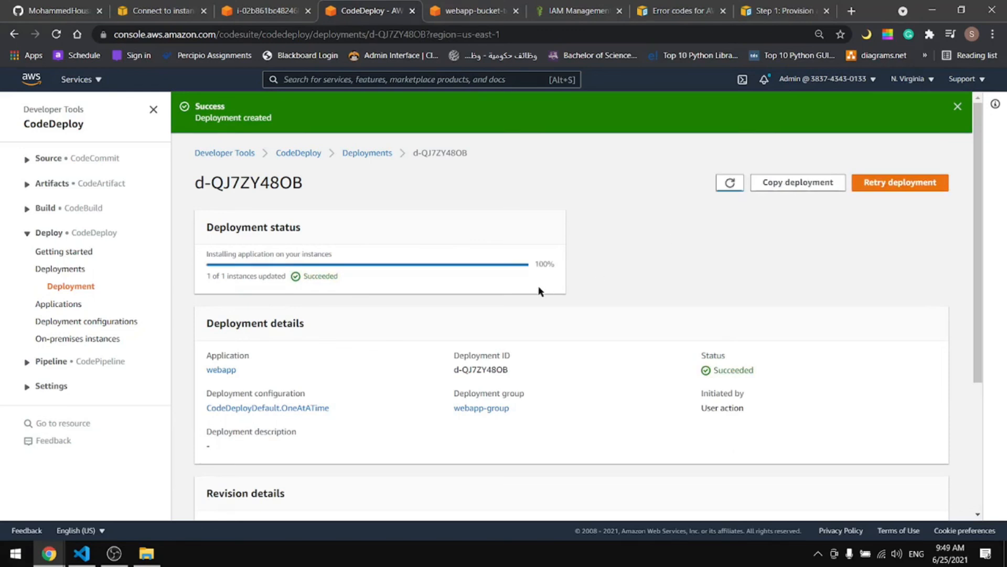
Step: Check the new deployment's status and close the browser tab with the EC2 instance terminal
{"action": "left_click_drag", "start_coordinate": [338, 273], "coordinate": [305, 272]}
{"action": "left_click", "coordinate": [649, 251]}
{"action": "left_click", "coordinate": [270, 11]}
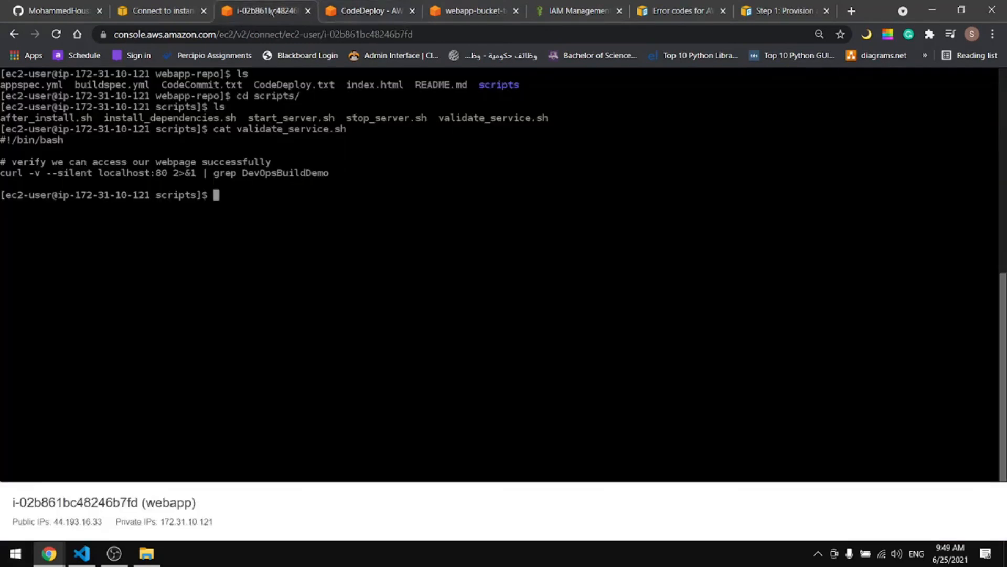
{"action": "left_click", "coordinate": [308, 11]}
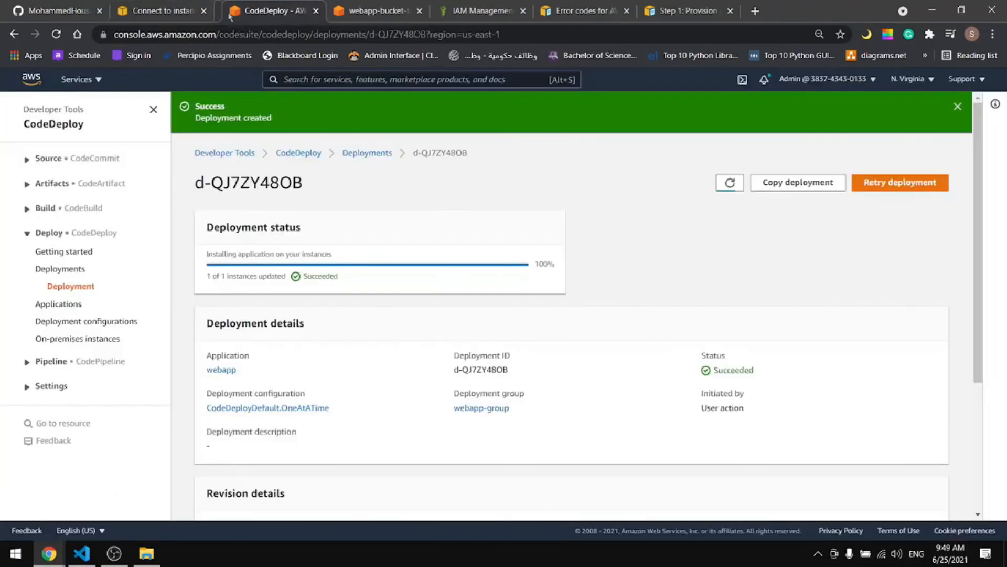
Step: Copy the webapp instance's public IP address from the EC2 connection page and open it in a new browser tab
{"action": "left_click", "coordinate": [146, 13]}
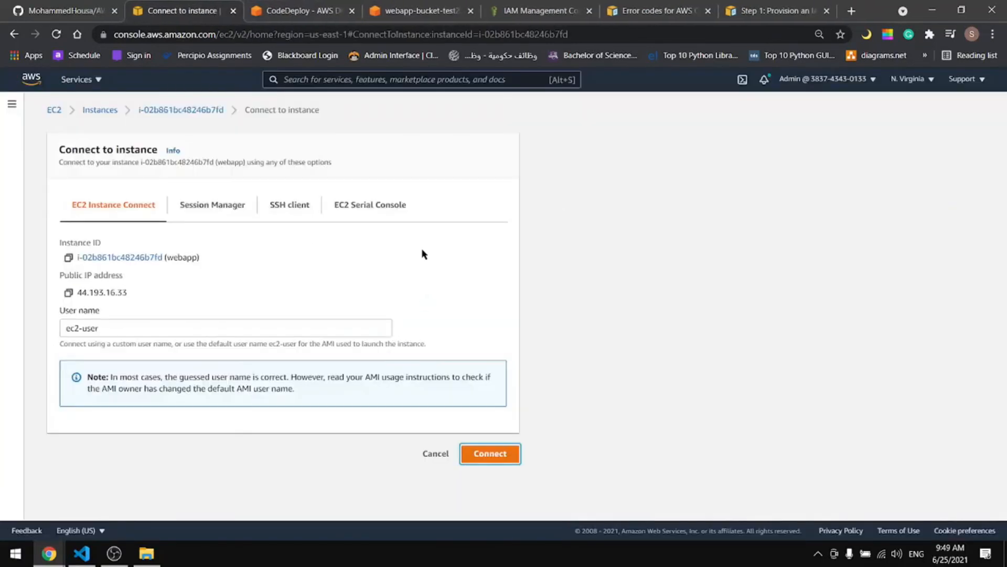
{"action": "left_click", "coordinate": [68, 292]}
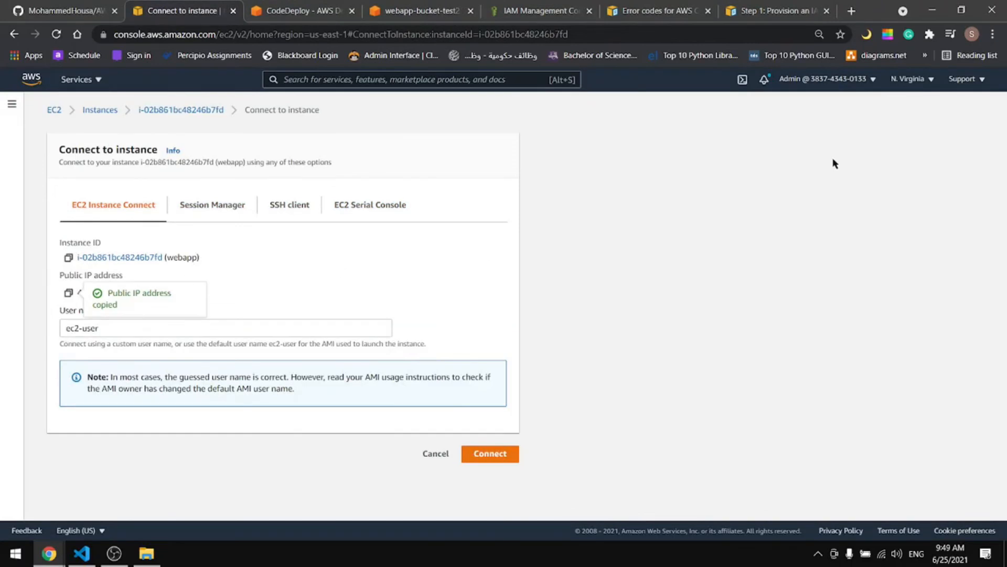
{"action": "left_click", "coordinate": [851, 11]}
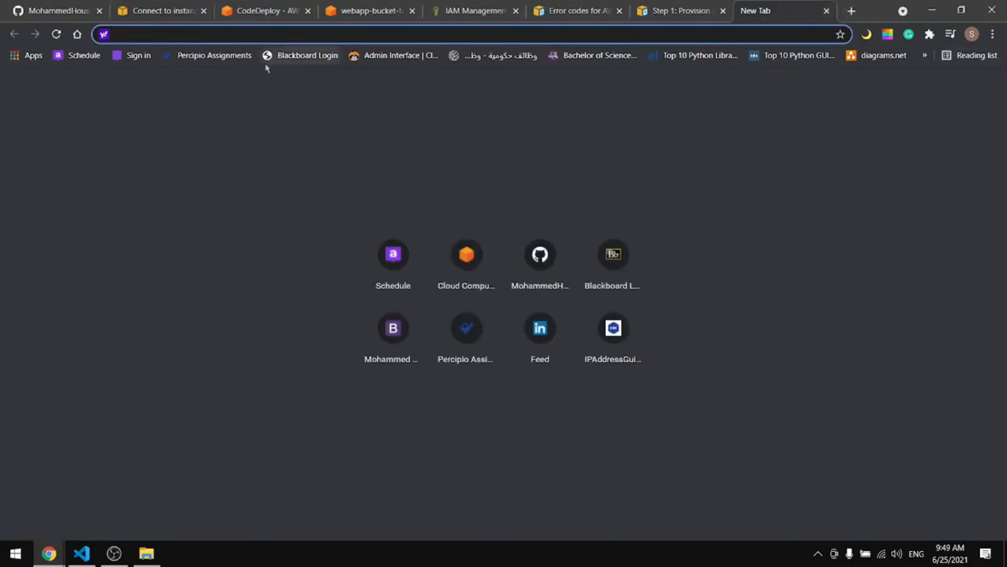
{"action": "key", "text": "ctrl+v"}
{"action": "key", "text": "Return"}
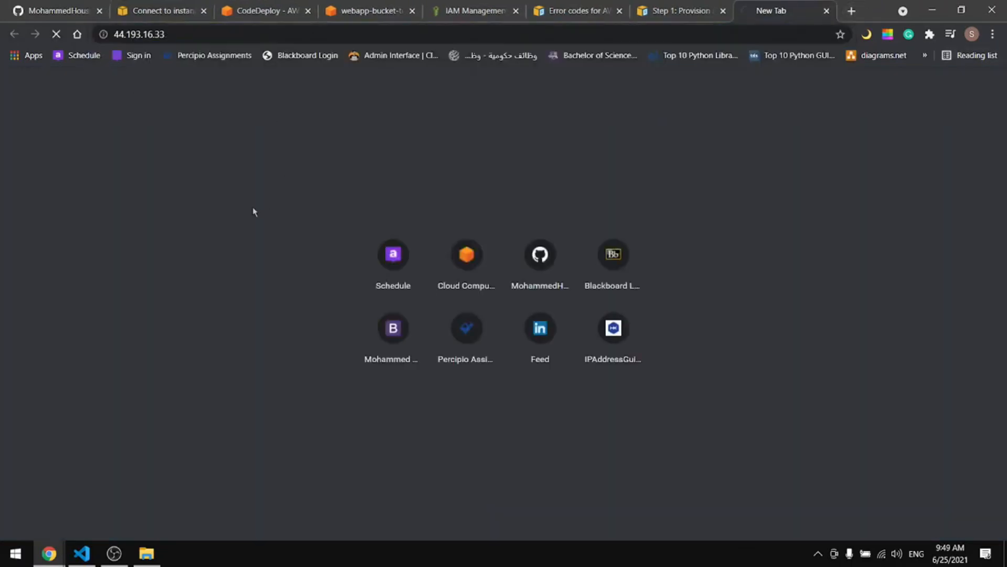